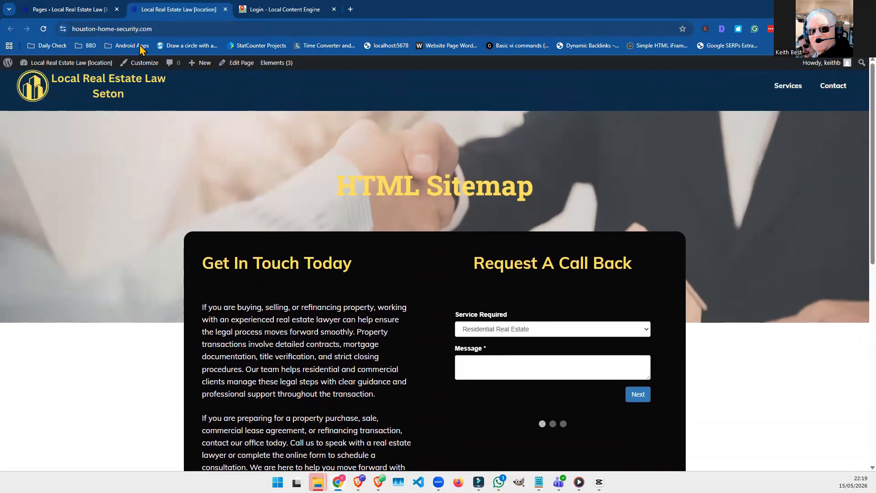
Switch to the WordPress admin and review the list of installed plugins
left_click(74, 11)
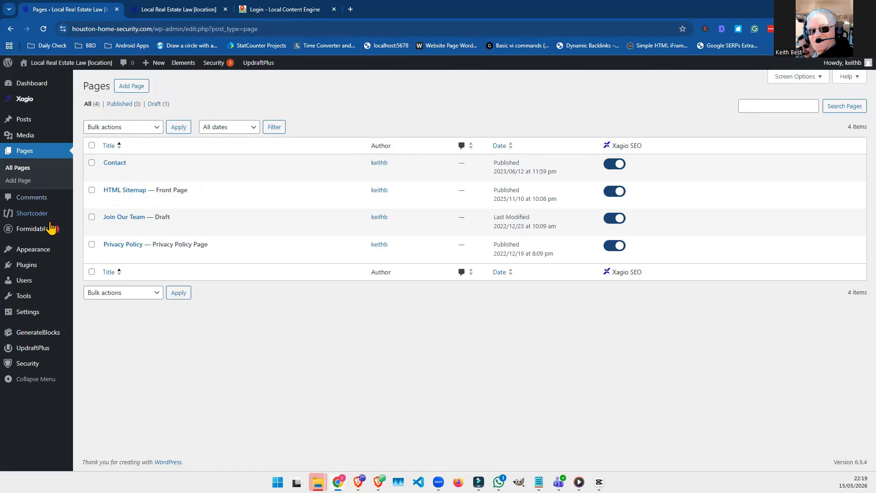
left_click(105, 272)
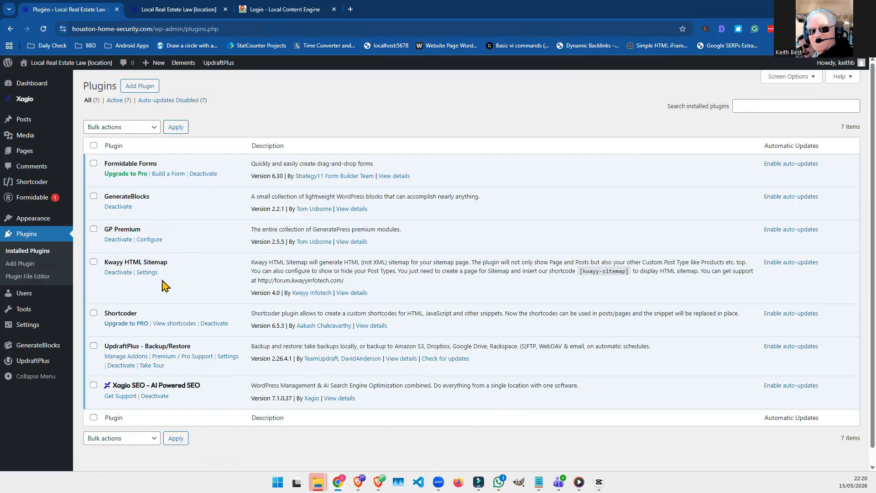
scroll(162, 285, "down", 1)
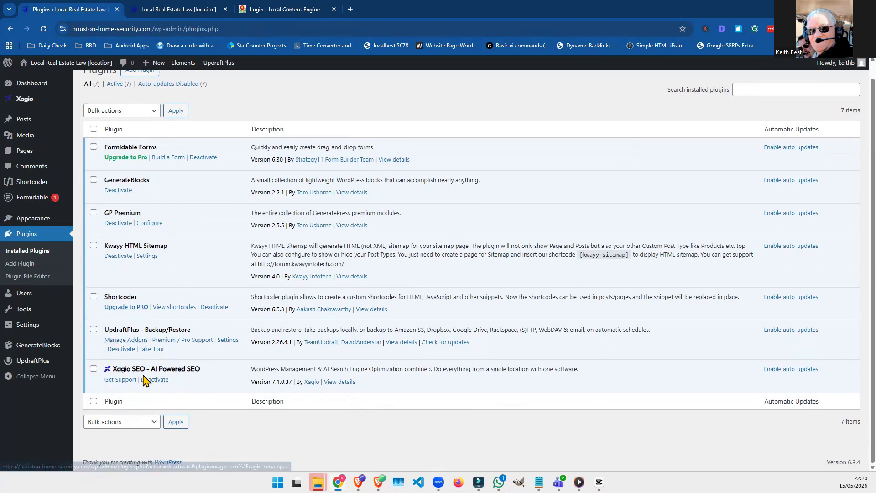
scroll(143, 380, "up", 1)
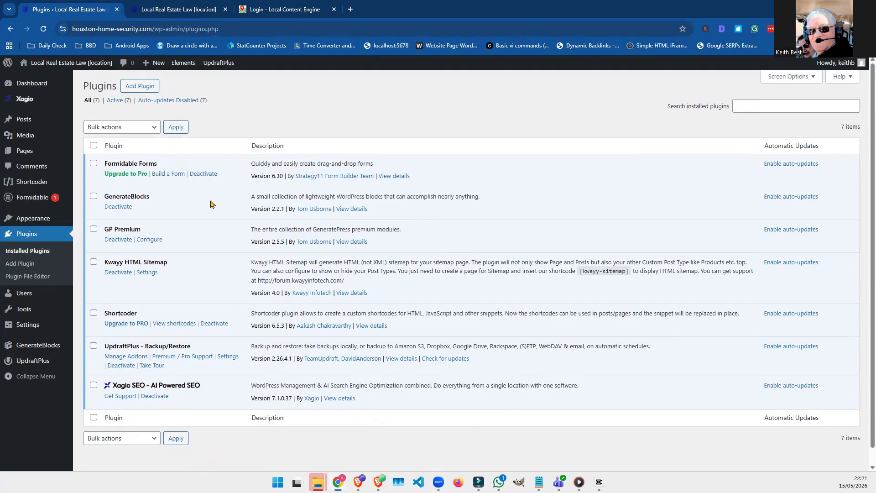
Open the administrator account's profile from the user list and examine its Application Passwords section
mouse_move(36, 297)
left_click(91, 297)
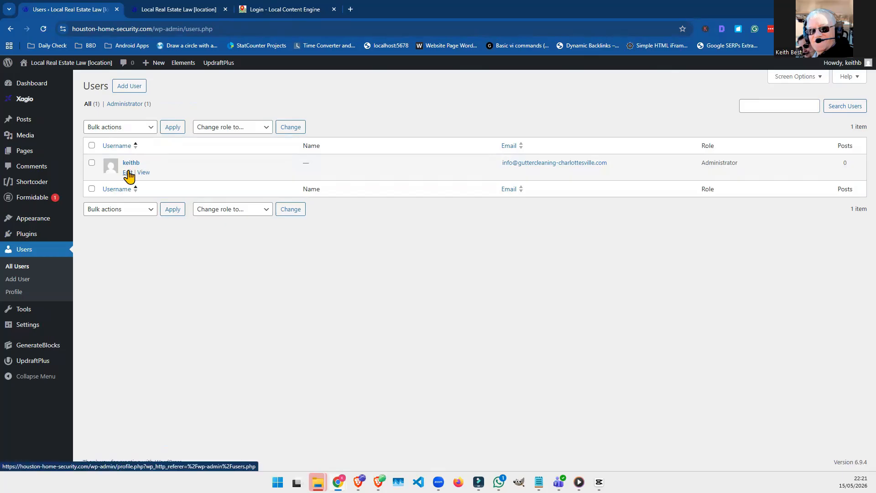
left_click(128, 173)
scroll(172, 267, "down", 5)
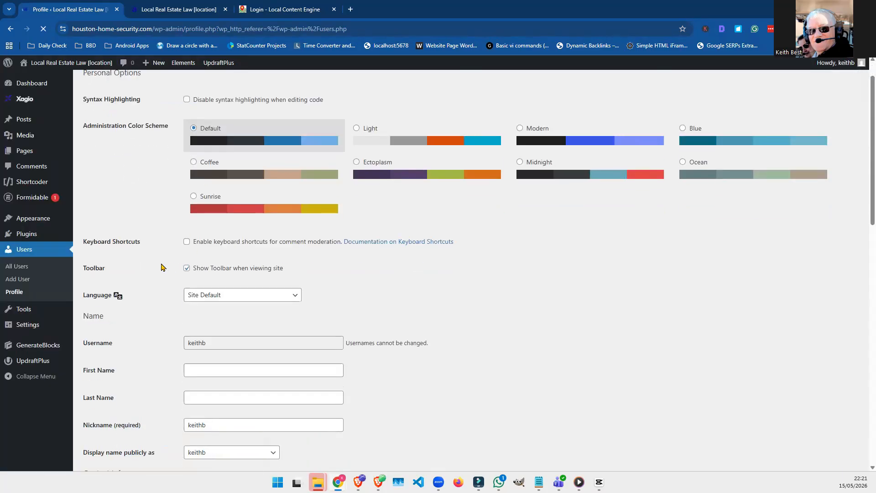
scroll(160, 263, "down", 6)
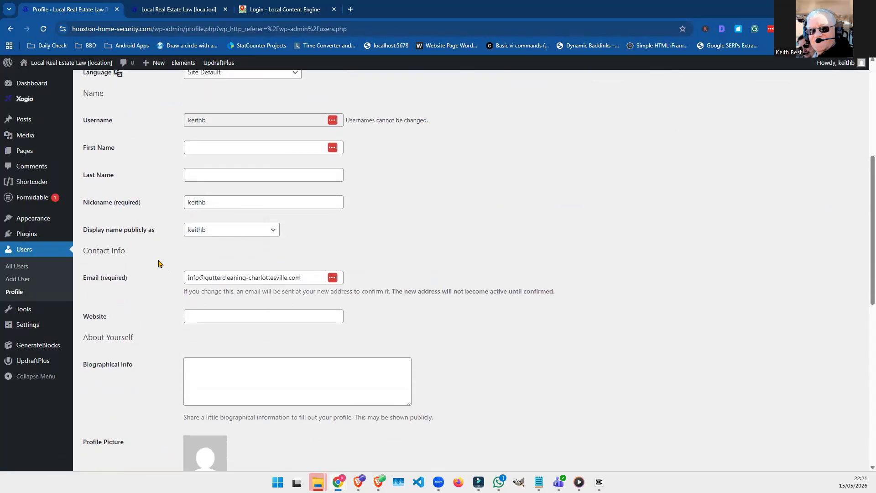
scroll(156, 263, "down", 4)
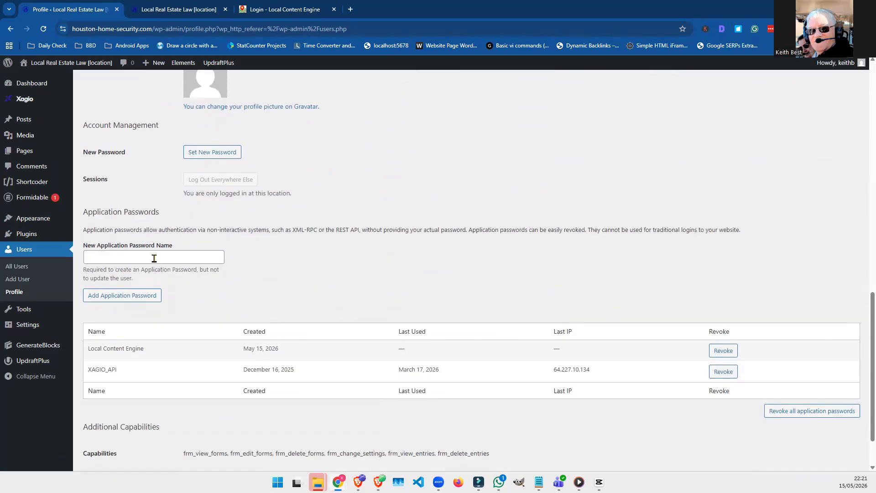
scroll(155, 256, "down", 2)
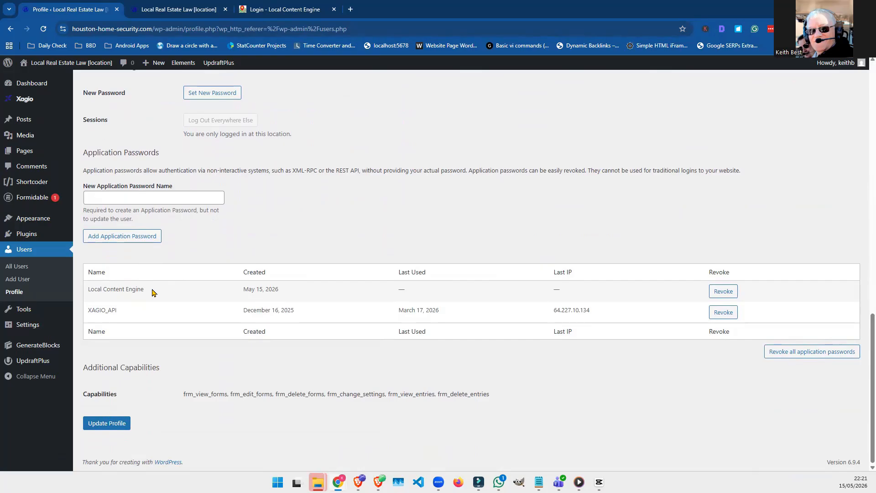
scroll(153, 293, "up", 8)
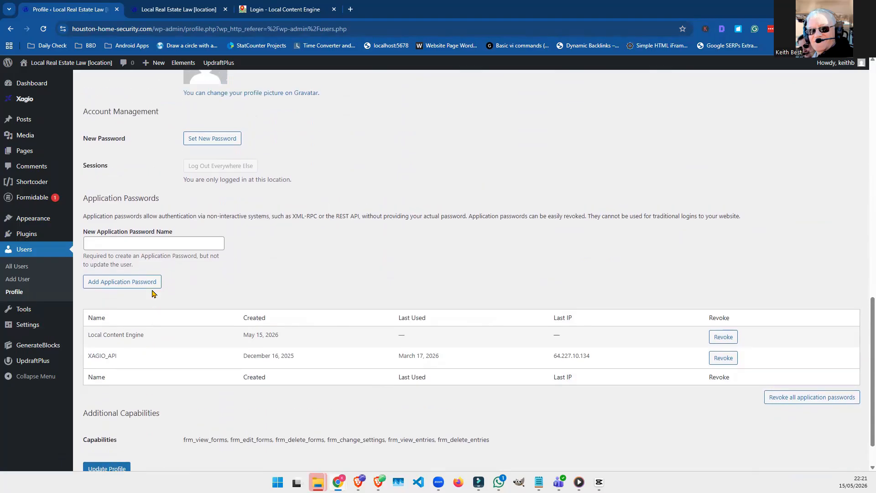
scroll(152, 290, "up", 2)
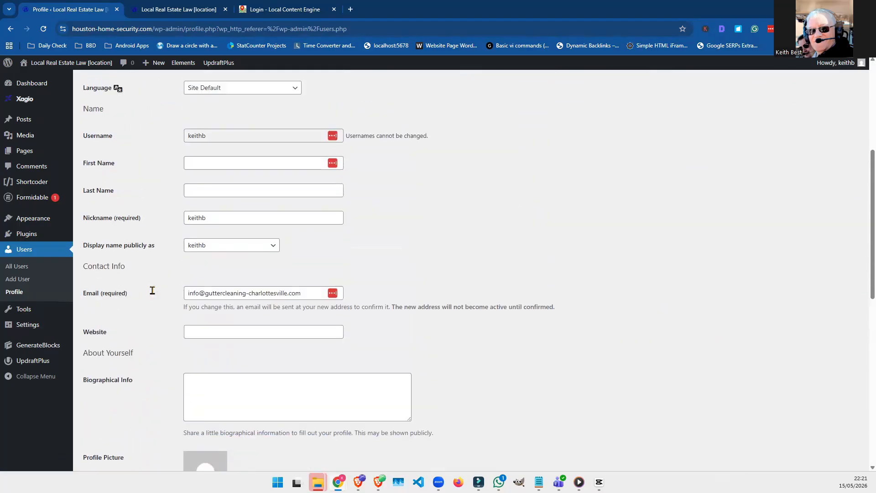
scroll(153, 293, "up", 3)
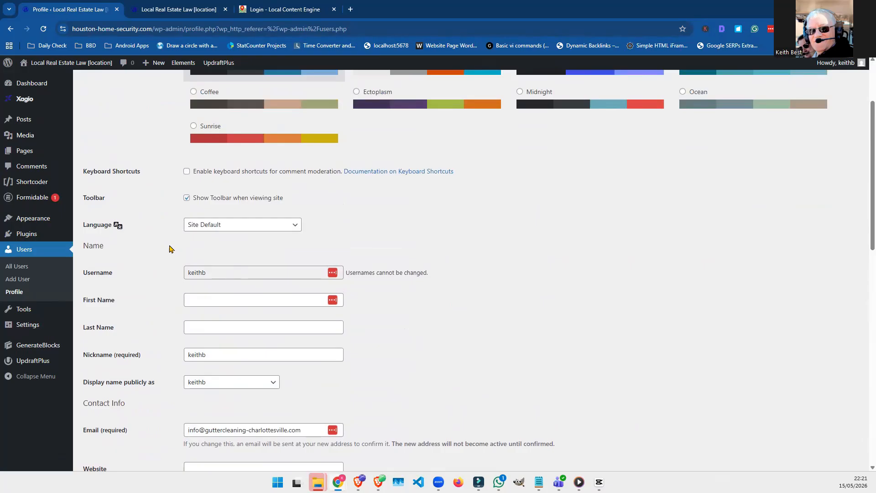
scroll(165, 248, "up", 2)
scroll(165, 246, "up", 1)
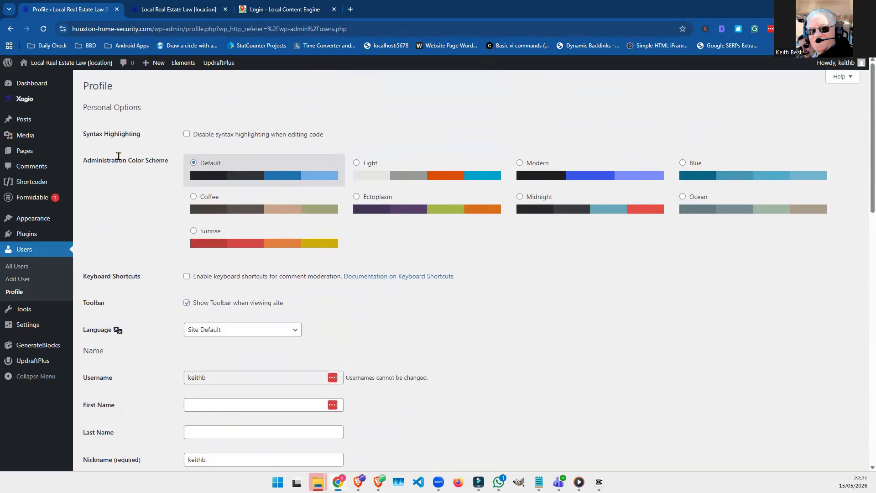
mouse_move(40, 101)
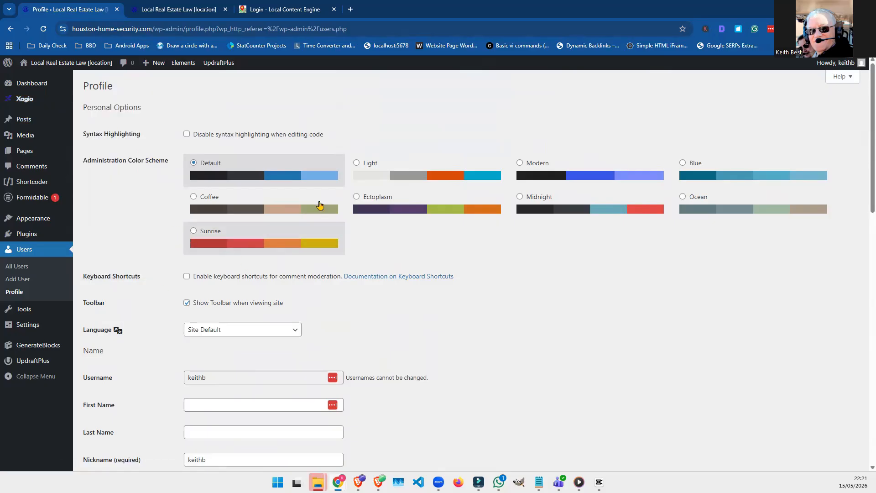
left_click(276, 9)
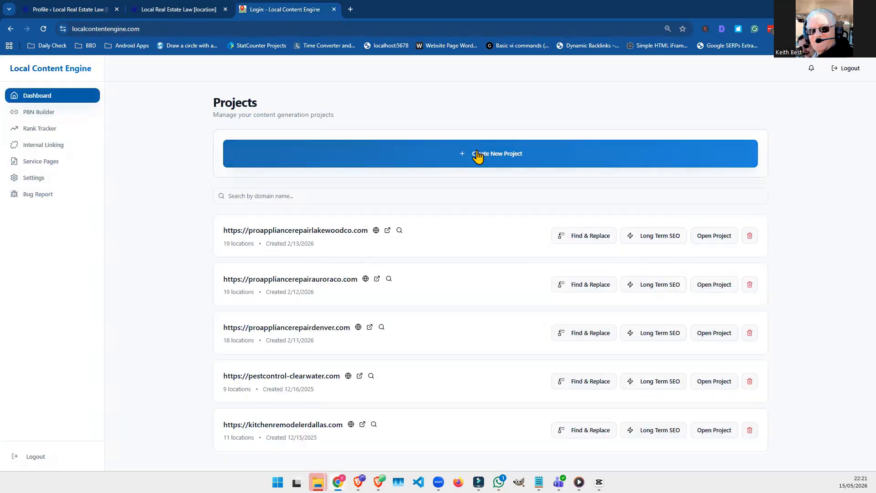
left_click(496, 158)
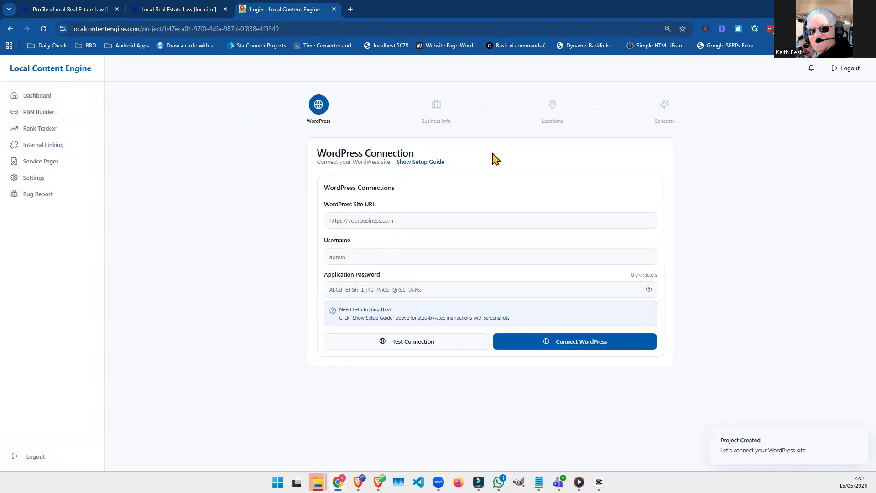
left_click(333, 223)
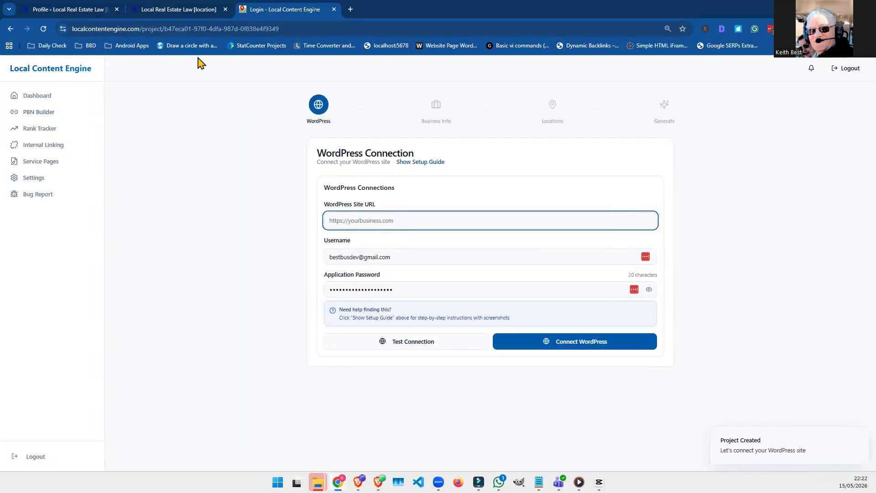
left_click(153, 10)
left_click(185, 29)
key("ctrl+c")
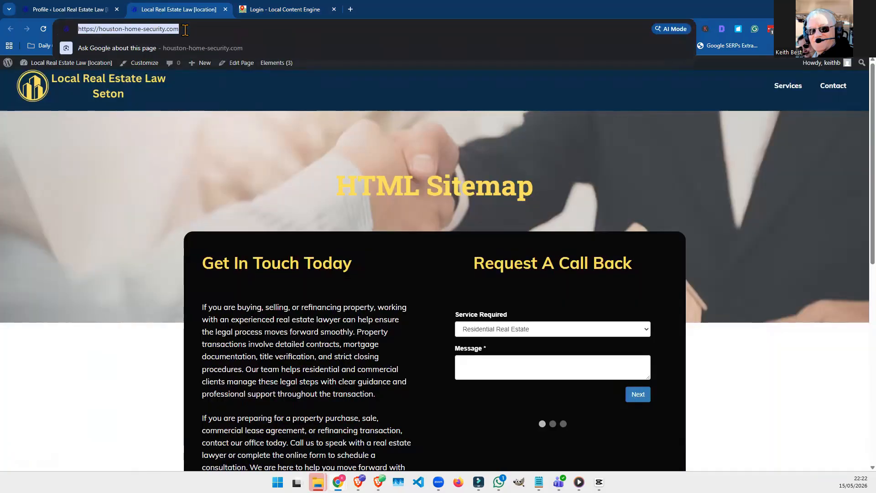
left_click(262, 11)
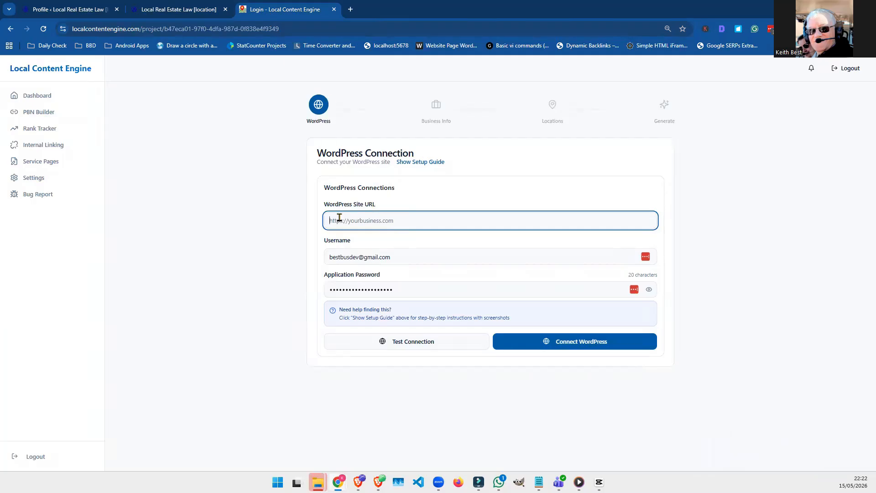
key("ctrl+v")
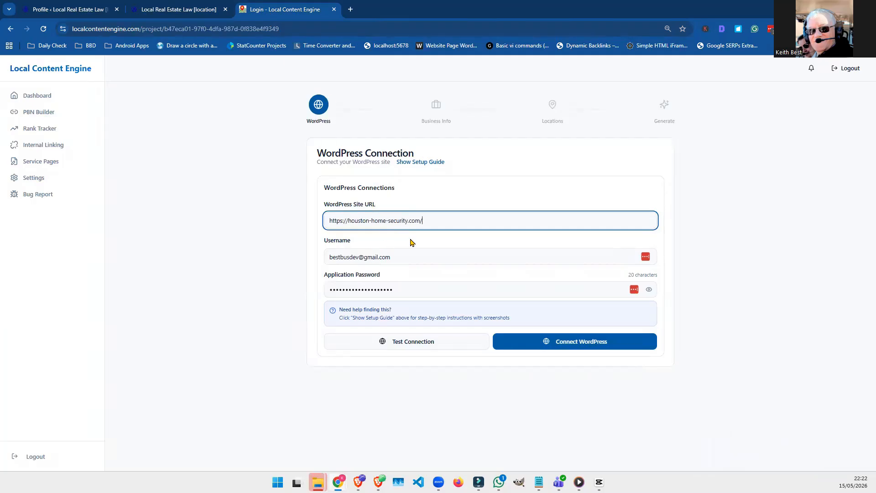
Replace the autofilled credentials with the WordPress username and the site's application password
triple_click(396, 259)
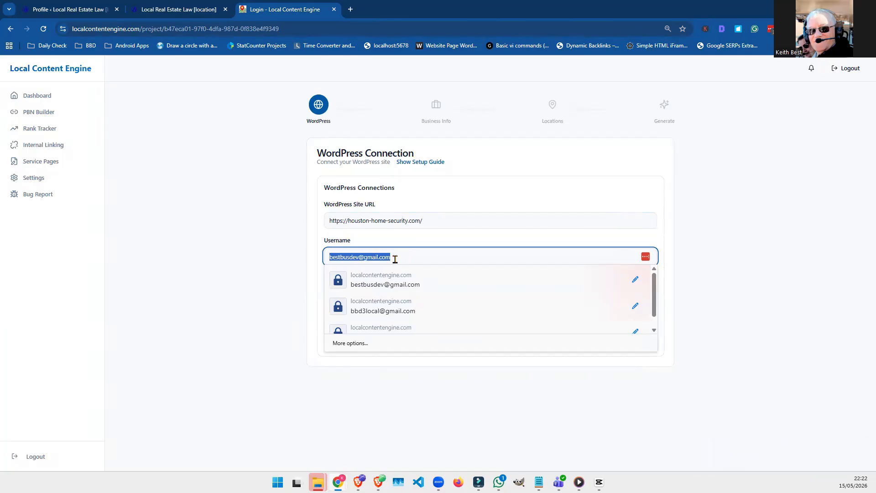
type("keithb")
left_click(276, 276)
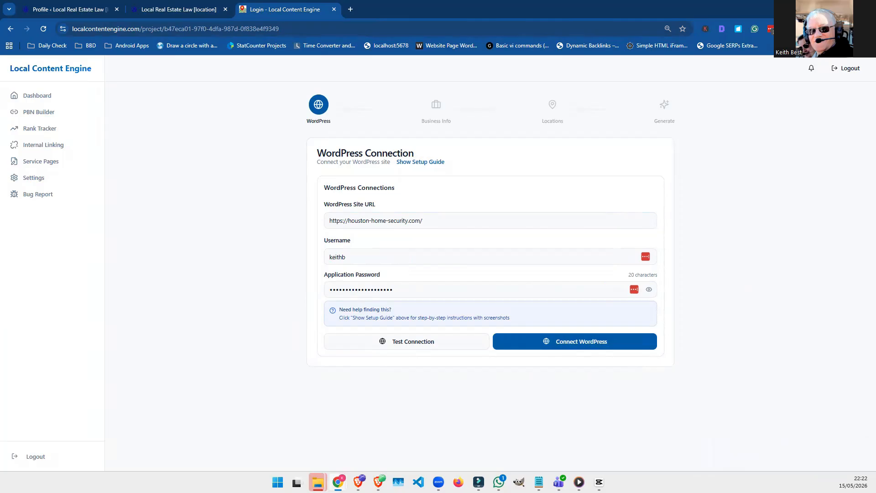
key("alt+Tab")
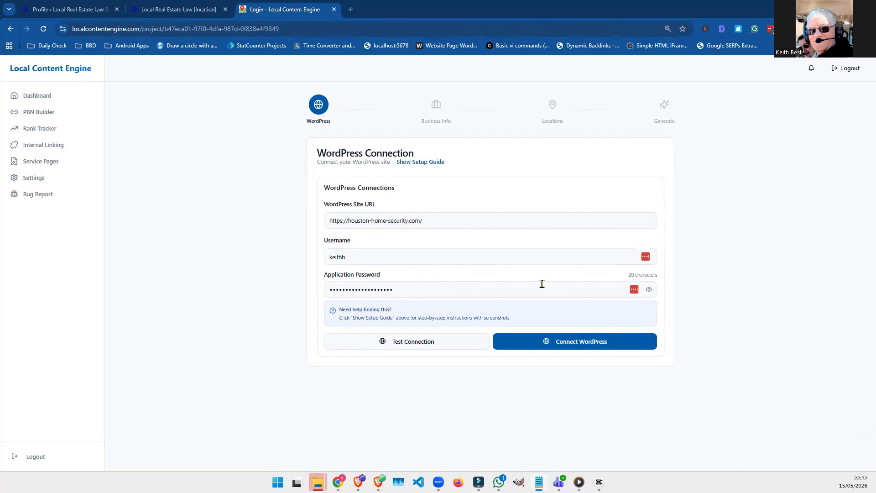
double_click(427, 289)
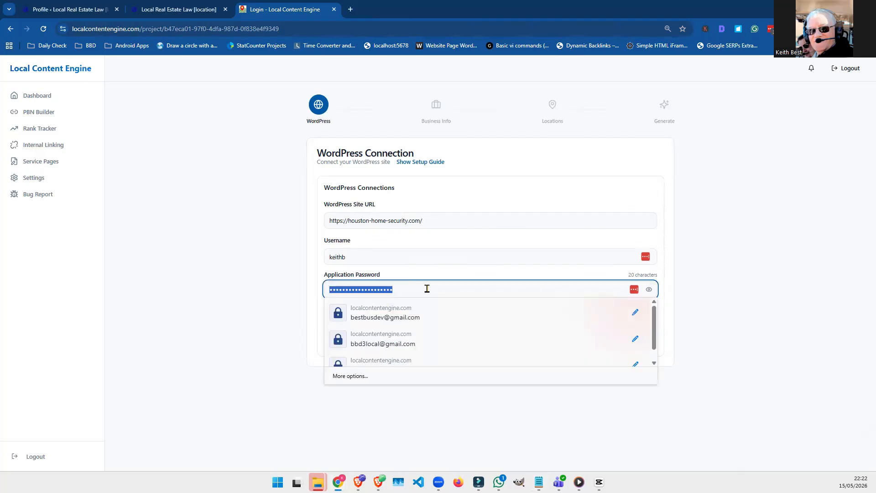
key("ctrl+v")
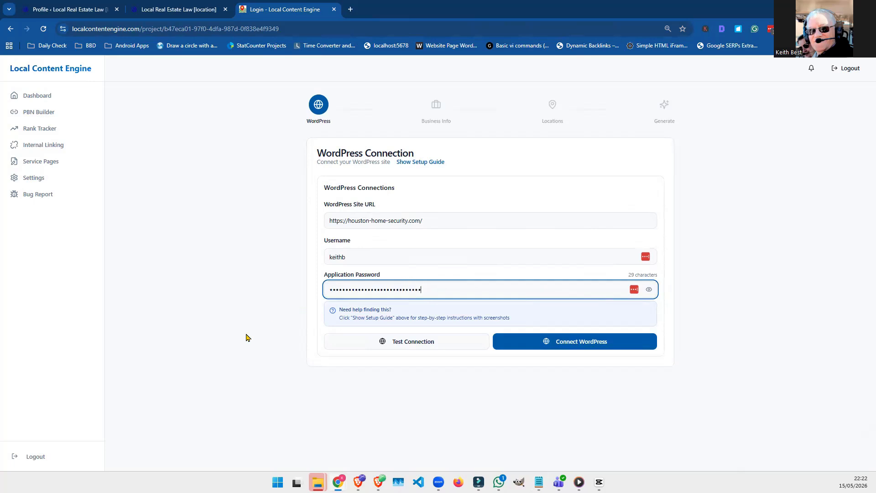
Test the WordPress connection and connect the site to the project
left_click(398, 344)
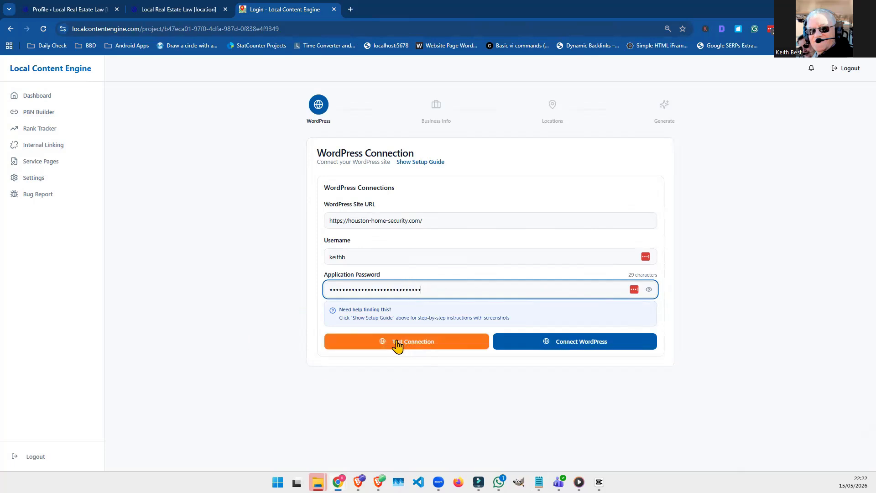
left_click(397, 343)
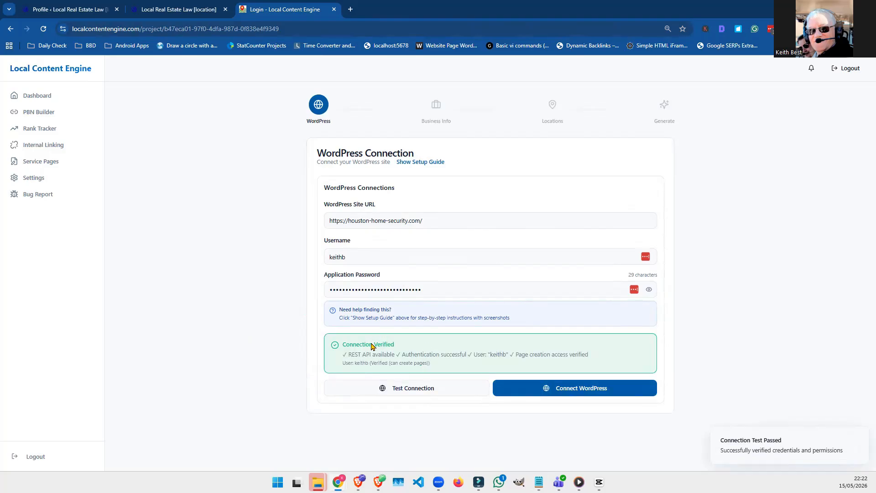
left_click(567, 393)
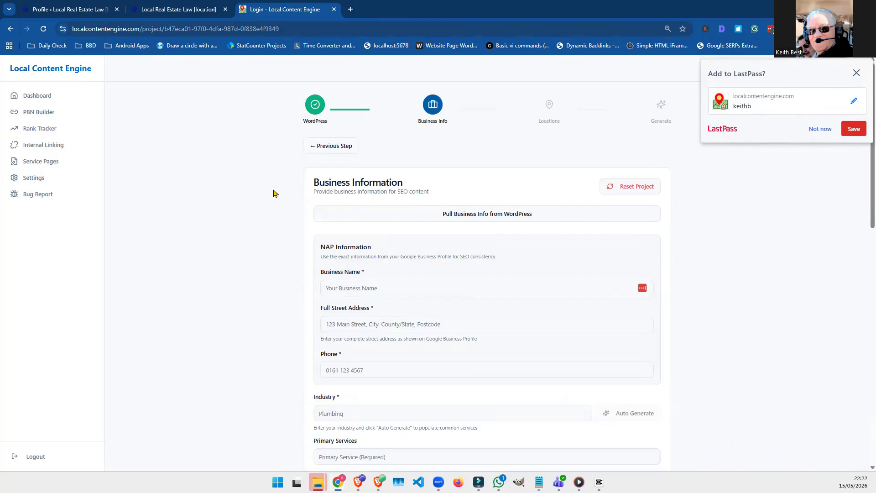
Set the business name in the NAP information to "Houston Home Security Pros", checking the website for reference
left_click(354, 287)
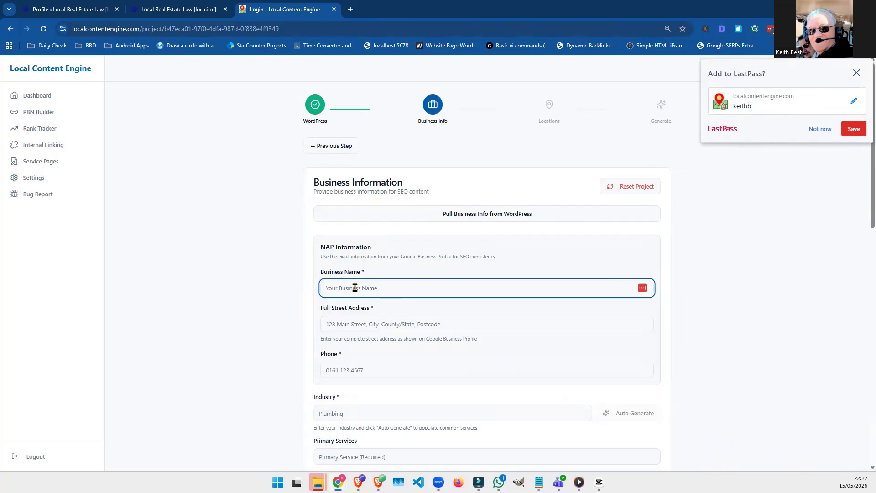
left_click(169, 9)
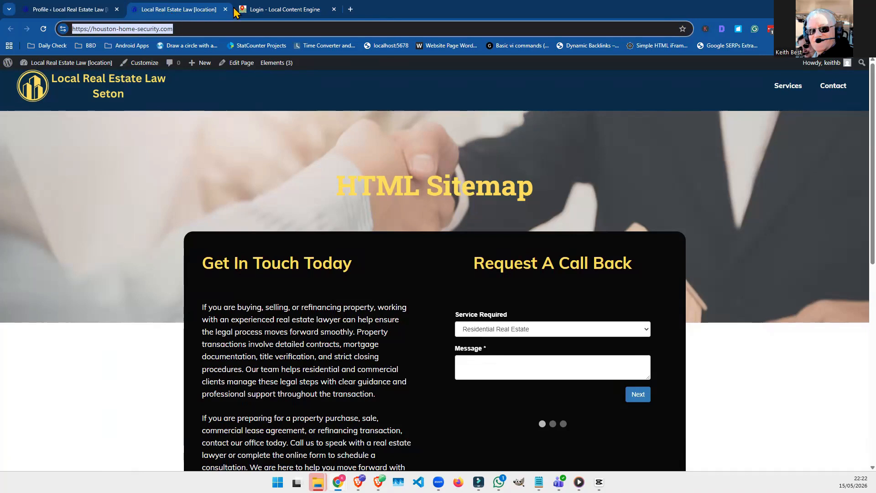
left_click(273, 9)
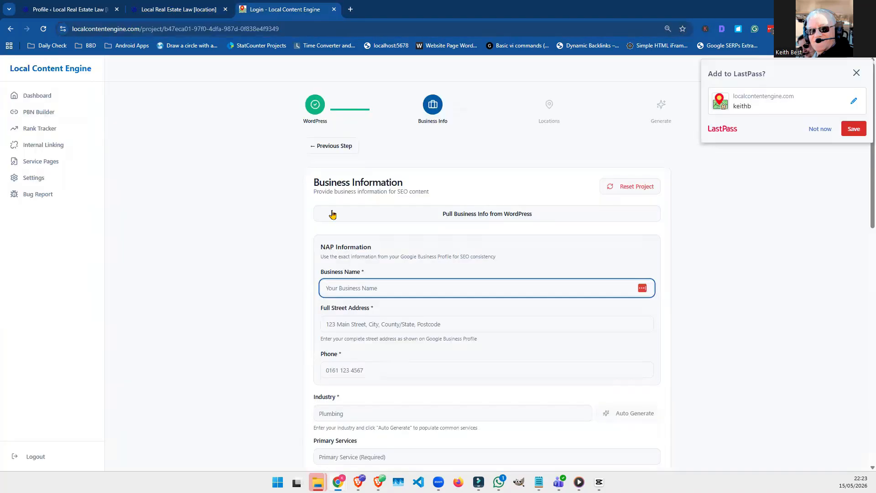
type("Houston Home Security Pros")
Search Google in a new tab for "offices to rent houston tx" to find an address for the business
scroll(338, 249, "down", 1)
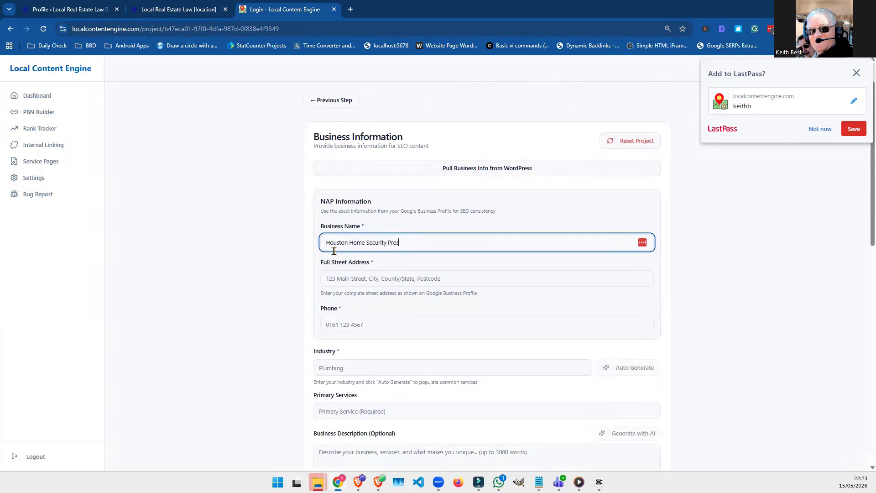
left_click(333, 277)
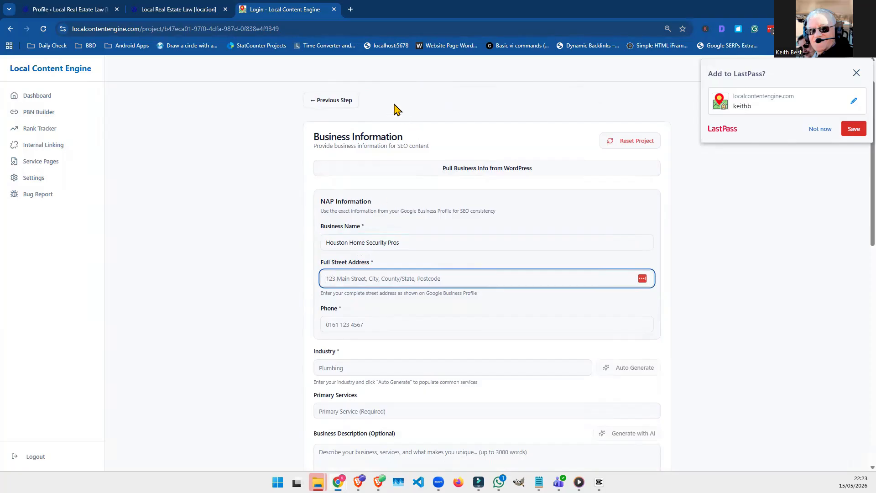
left_click(350, 9)
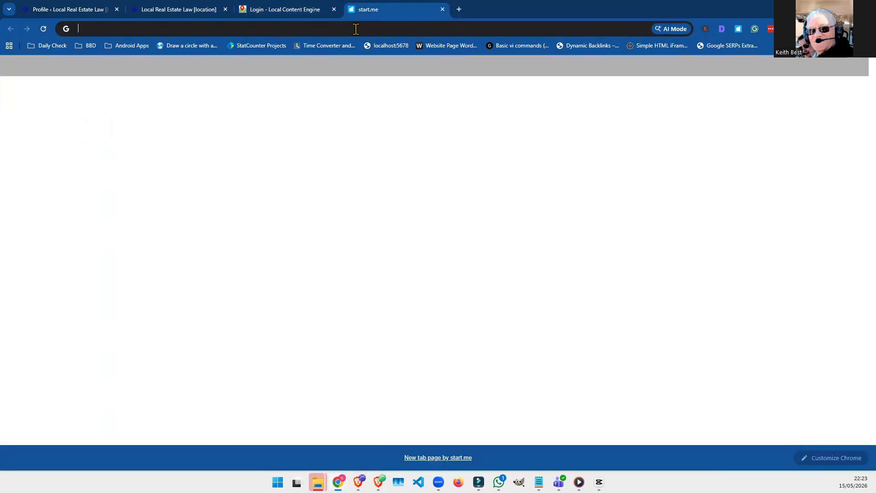
left_click(356, 28)
type("h")
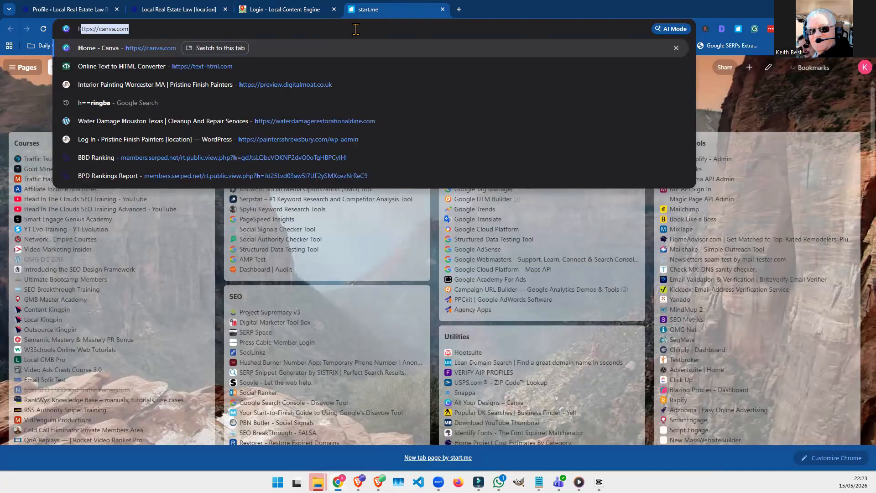
key("BackSpace")
key("BackSpace")
key("Escape")
type("o")
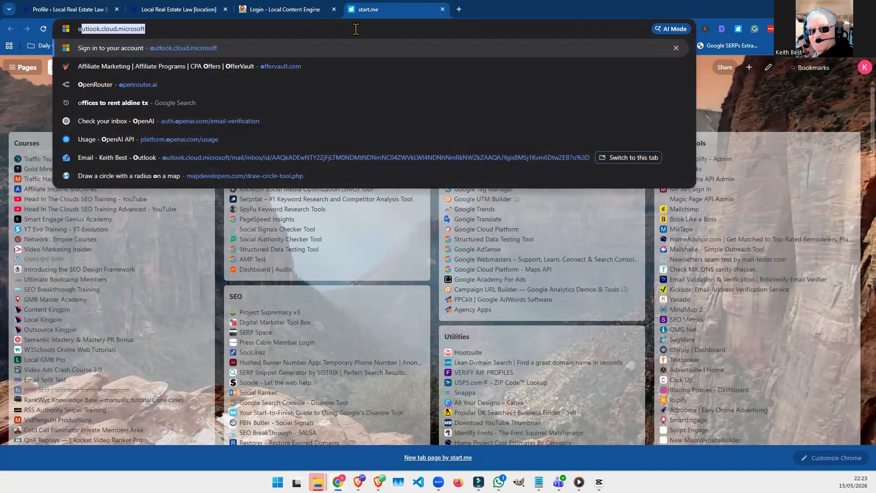
type("ffices")
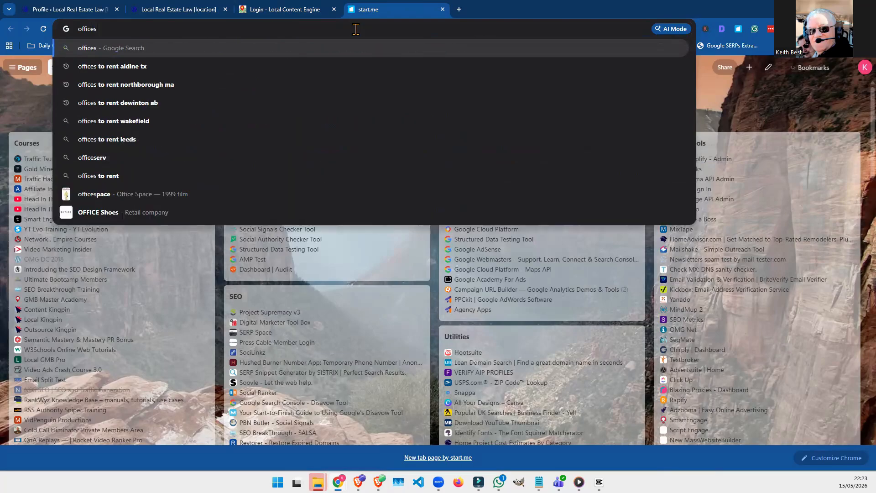
type(" to rent houston")
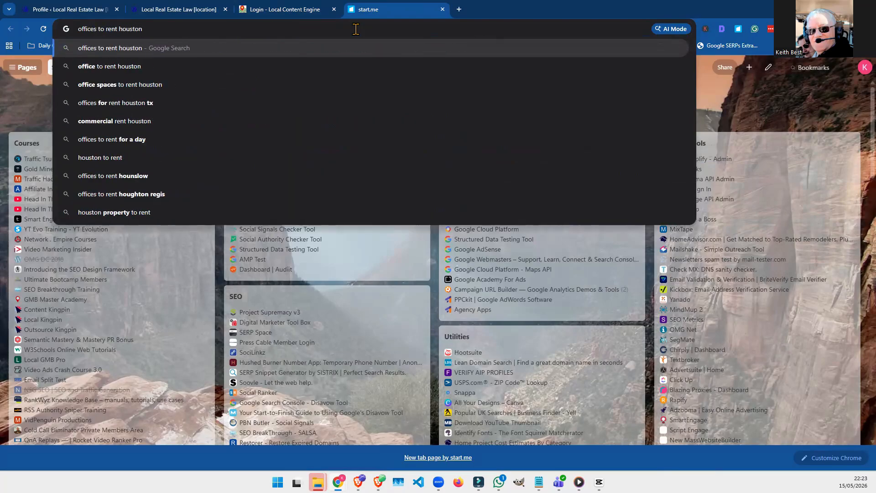
type(" tx")
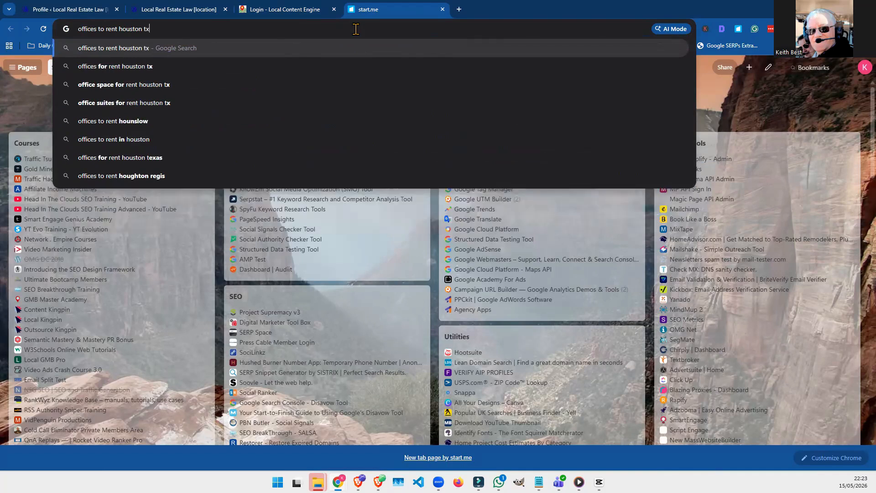
key("Return")
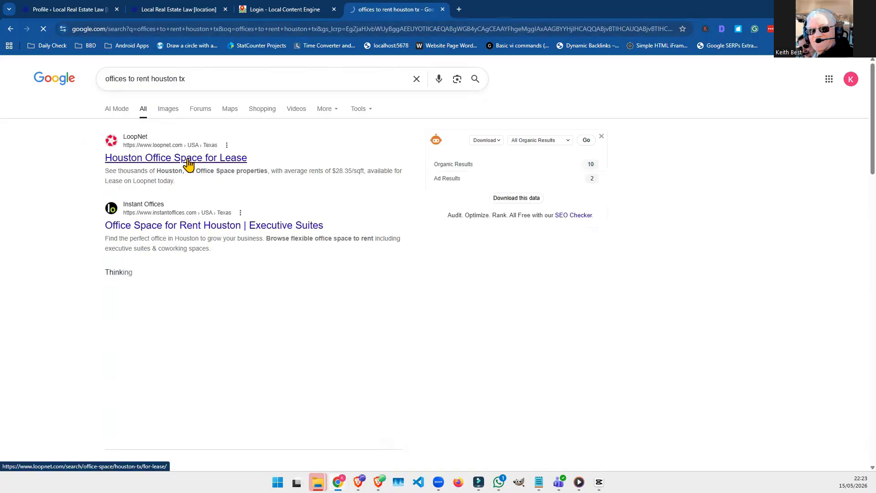
Open LoopNet's Houston office space results and view the 3,000 SF office listing built in 1981 at $12.00 SF/YR
left_click(188, 163)
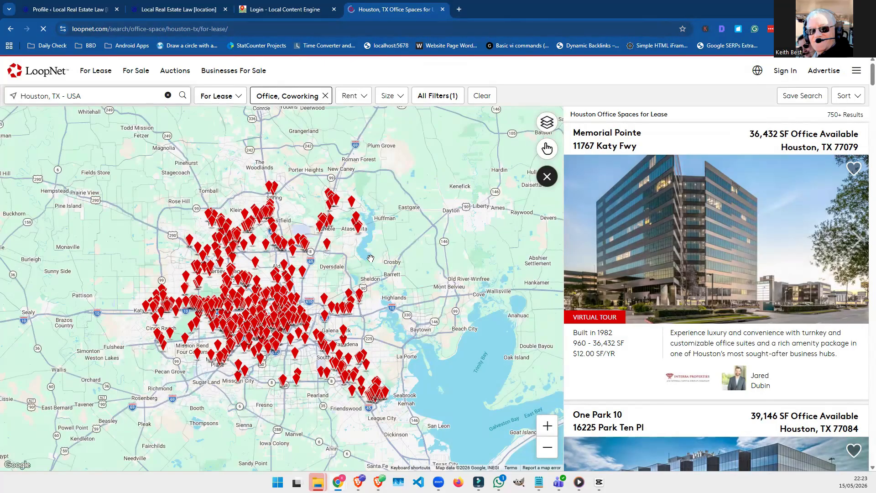
left_click(277, 302)
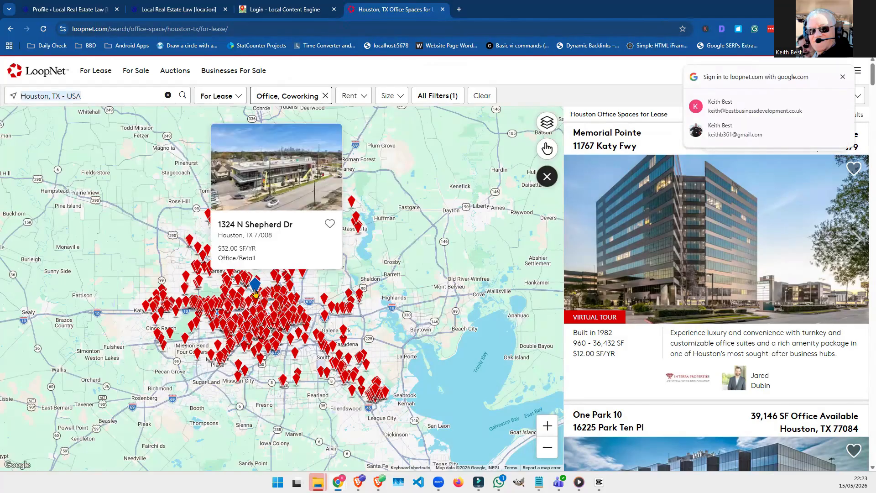
left_click(254, 286)
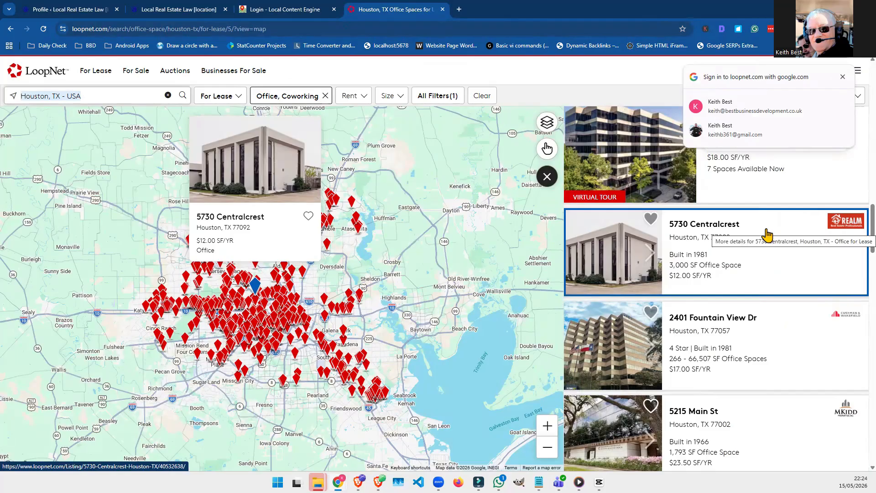
left_click(768, 235)
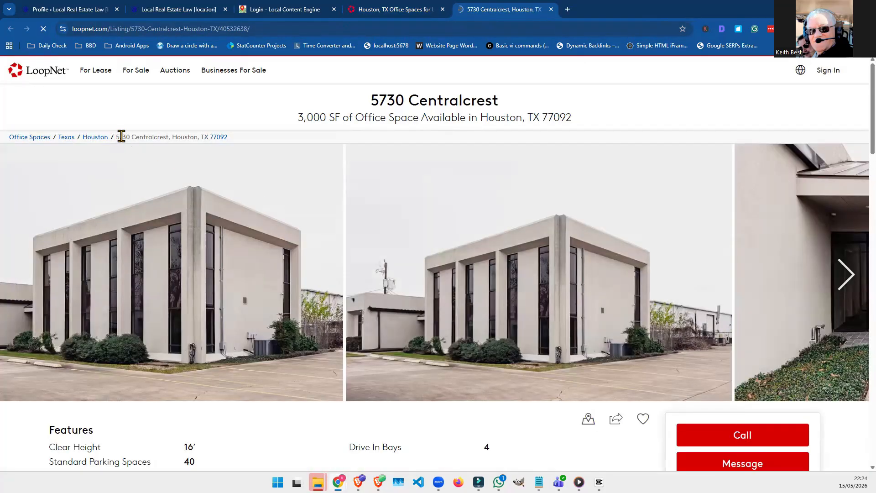
Copy the listing's full address into the Local Content Engine project's Full Street Address field and enter the business phone number
left_click_drag(115, 137, 155, 138)
left_click_drag(237, 139, 241, 143)
key("ctrl+c")
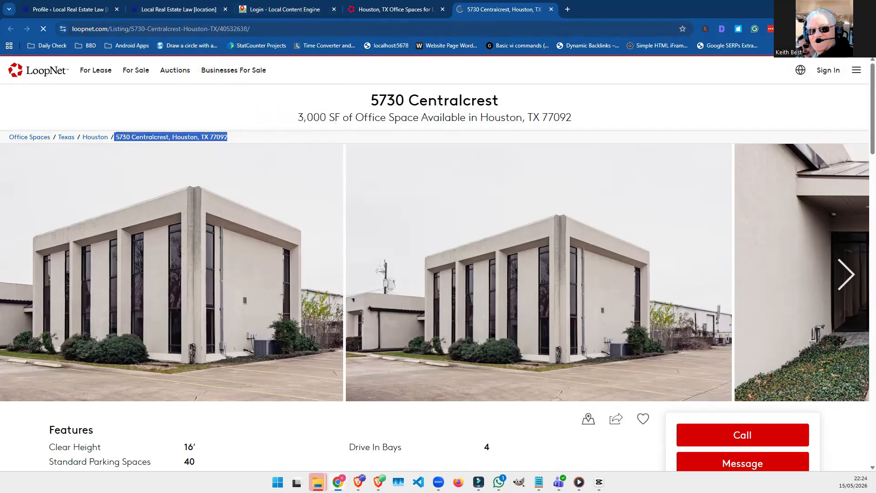
key("alt+Tab")
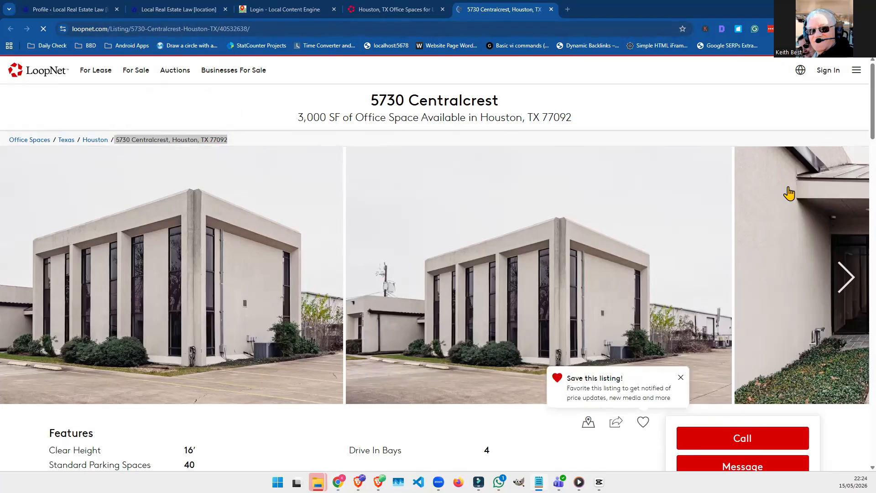
left_click(260, 9)
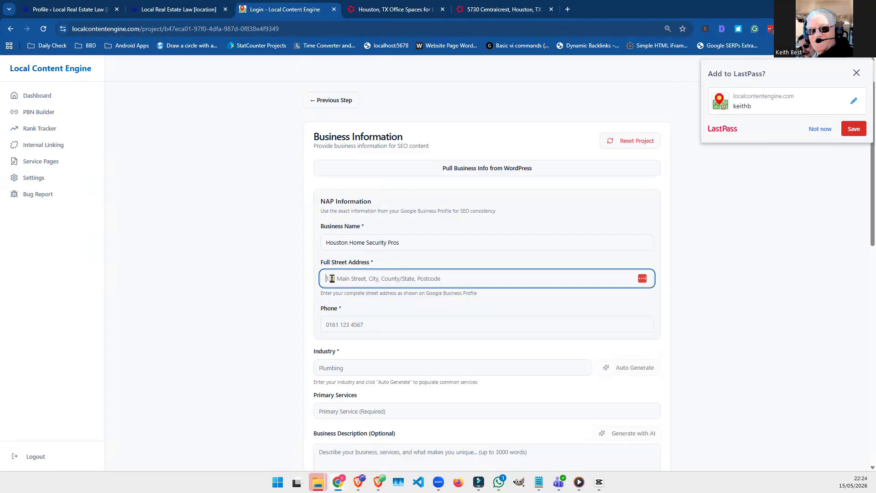
key("ctrl+v")
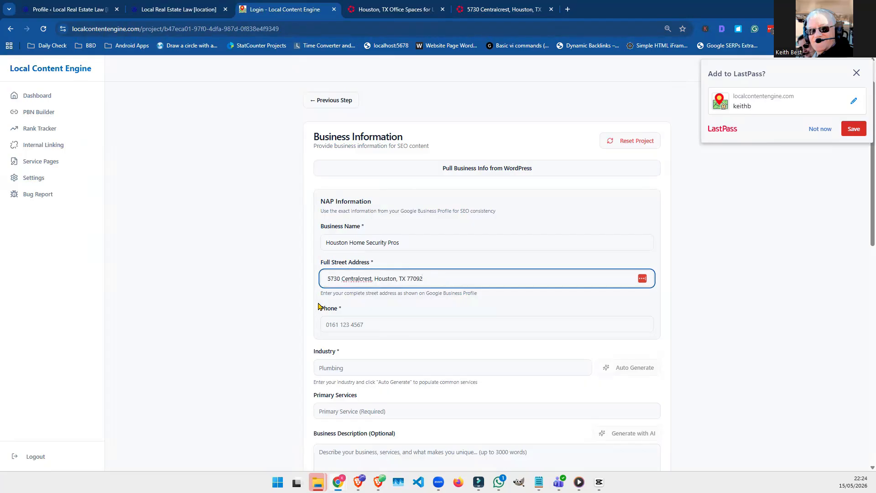
left_click(328, 323)
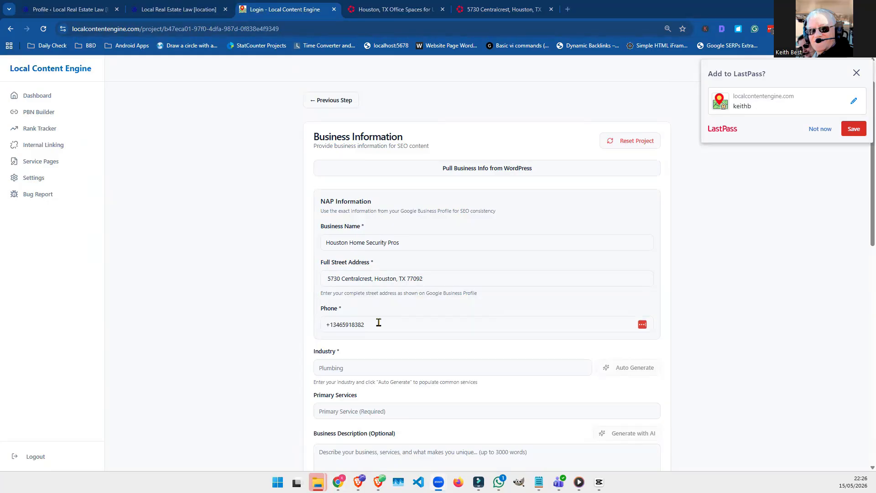
Set the industry to "Home Security" and auto-generate the list of primary services
scroll(369, 319, "down", 2)
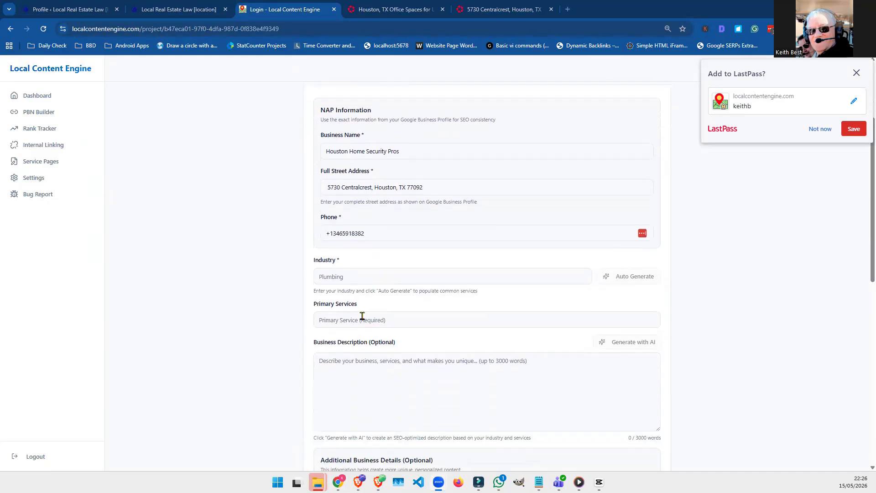
left_click(345, 277)
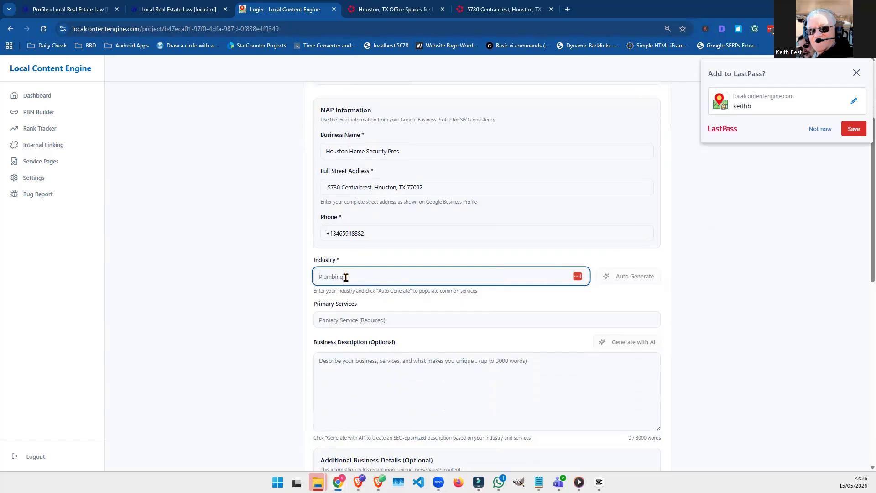
type("Home ")
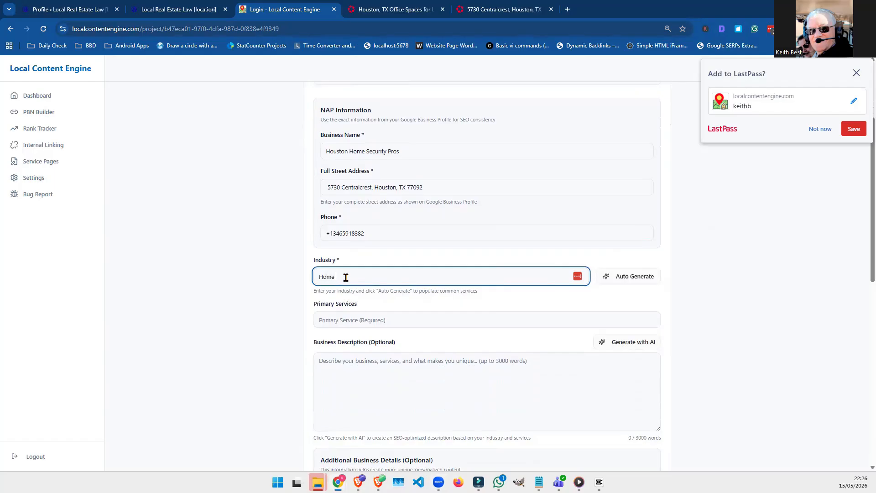
type("Securoty")
key("BackSpace")
key("BackSpace")
key("BackSpace")
type("ity")
scroll(276, 291, "down", 1)
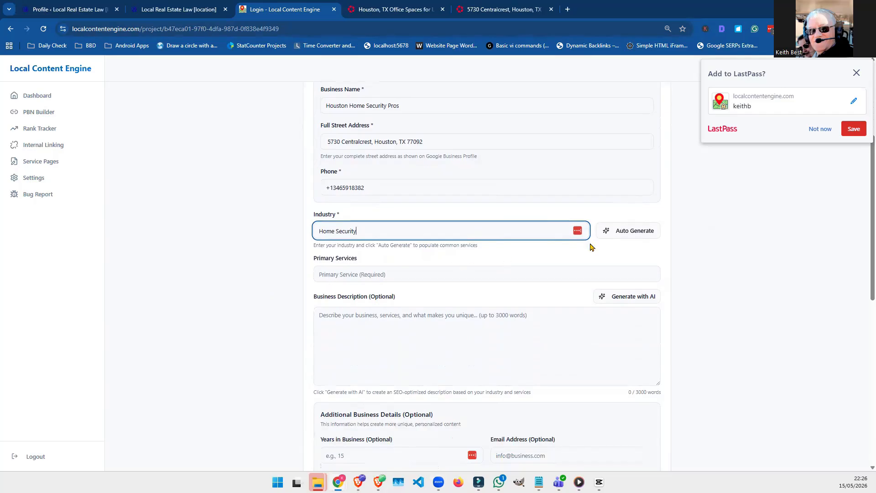
left_click(621, 232)
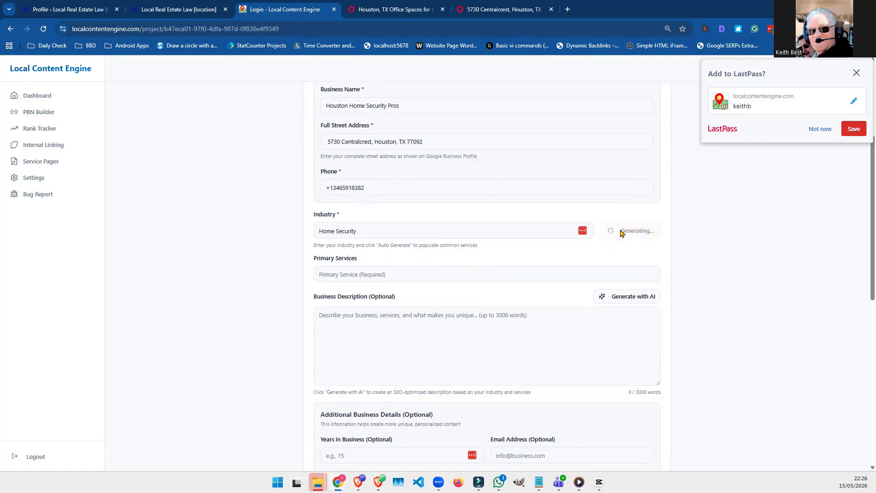
scroll(450, 270, "down", 2)
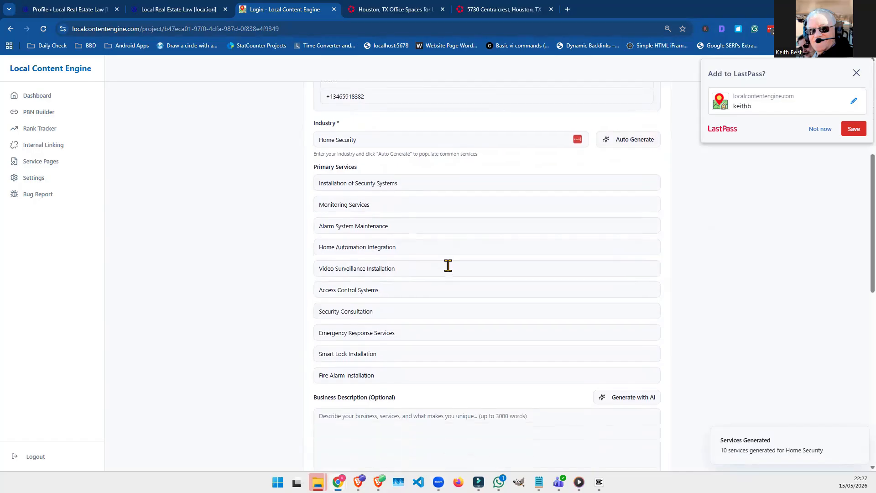
Replace the first primary service with "Home Security Installation", reusing the industry text
scroll(448, 265, "up", 1)
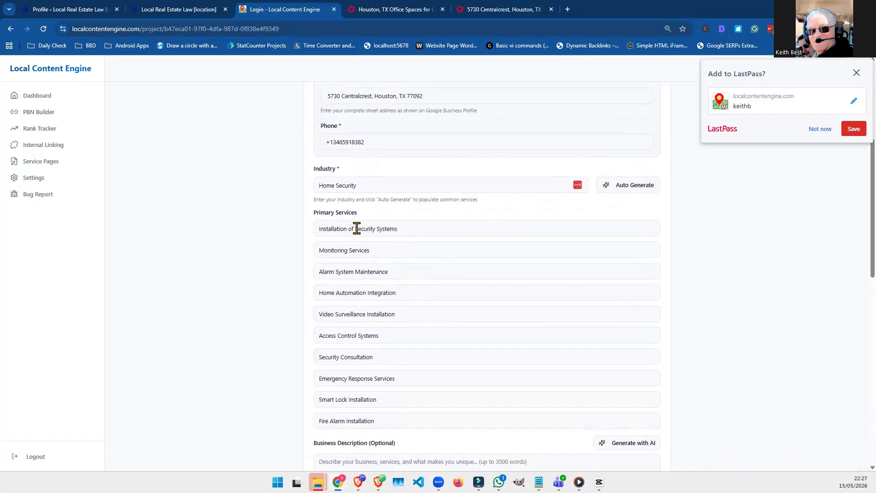
triple_click(336, 184)
key("ctrl+c")
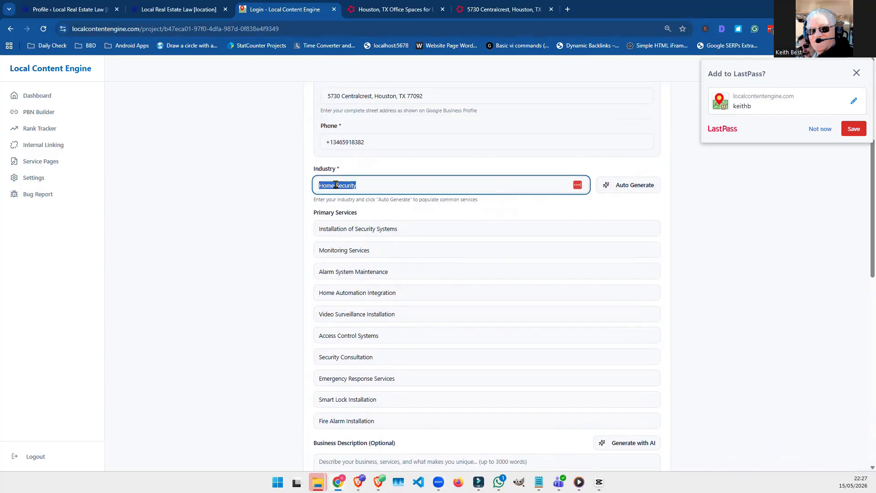
triple_click(337, 229)
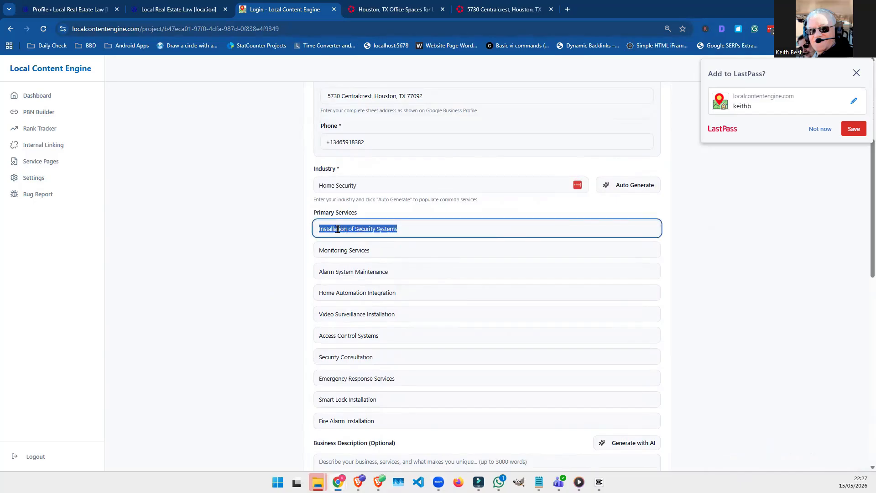
key("ctrl+v")
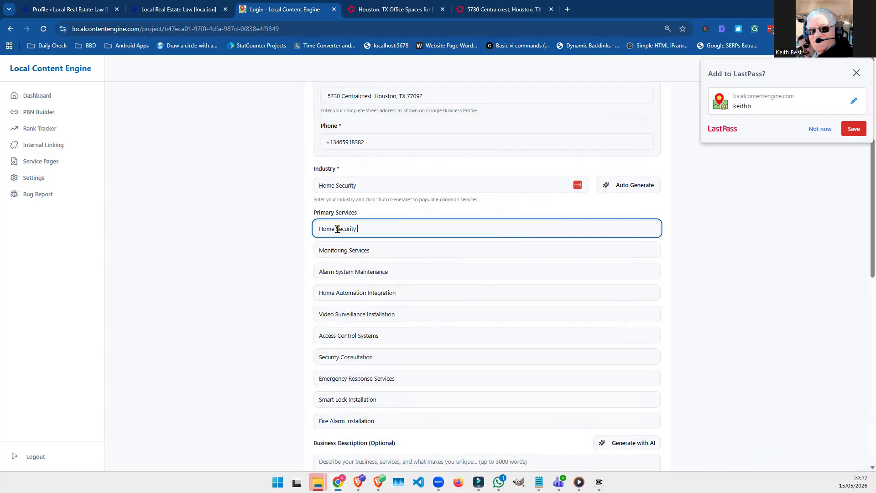
type("Installation")
Clear the "Home Automation Integration" entry from the fourth primary service
triple_click(336, 271)
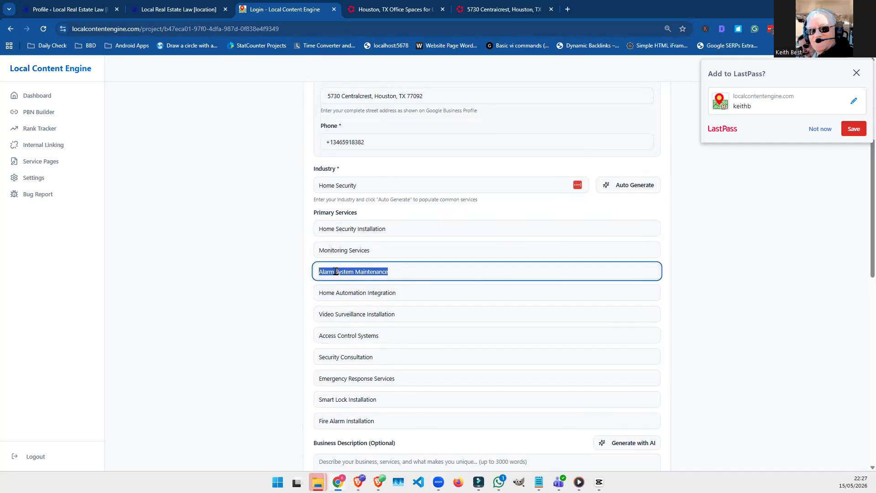
triple_click(325, 292)
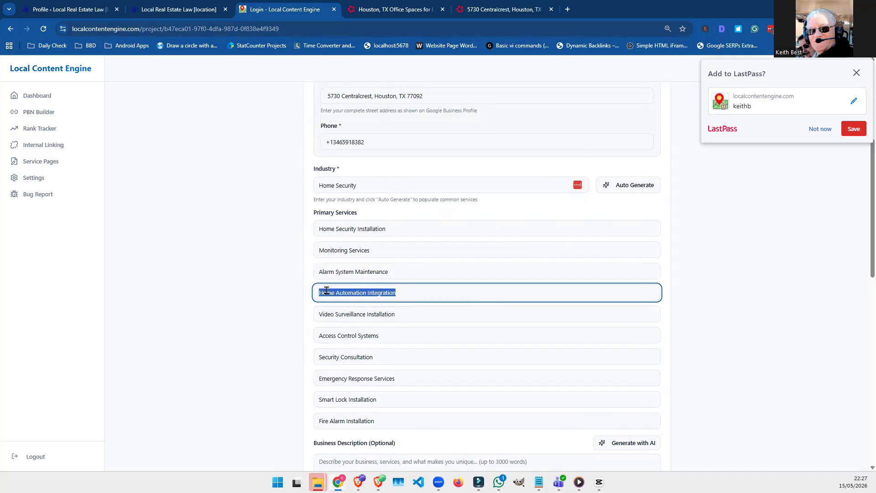
key("Delete")
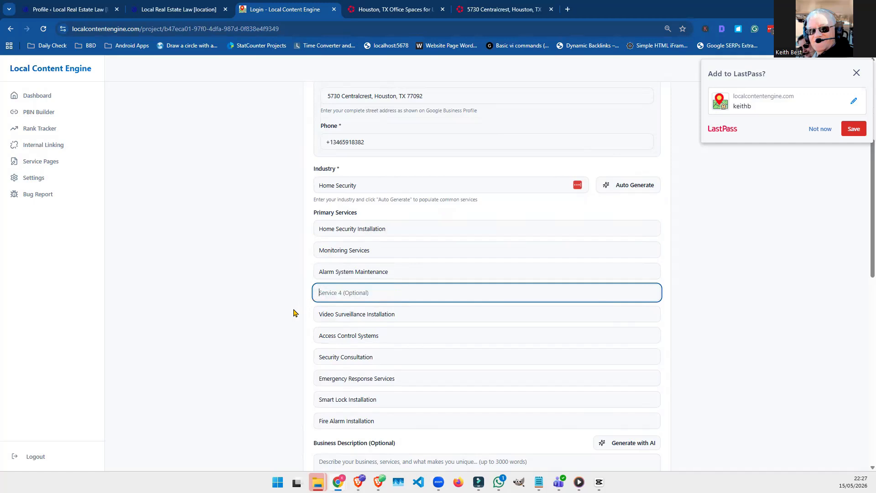
Move "Video Surveillance Installation" from the fifth primary service to the second, replacing "Monitoring Services"
triple_click(351, 314)
key("ctrl+c")
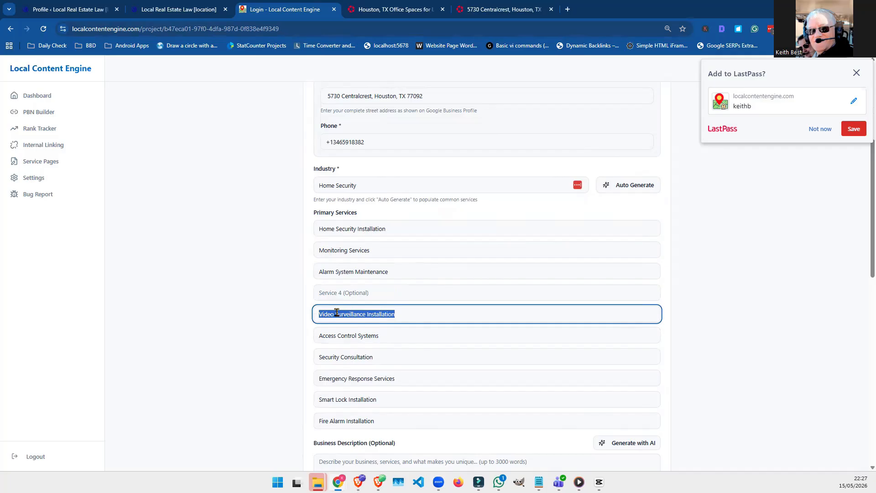
key("Delete")
triple_click(326, 250)
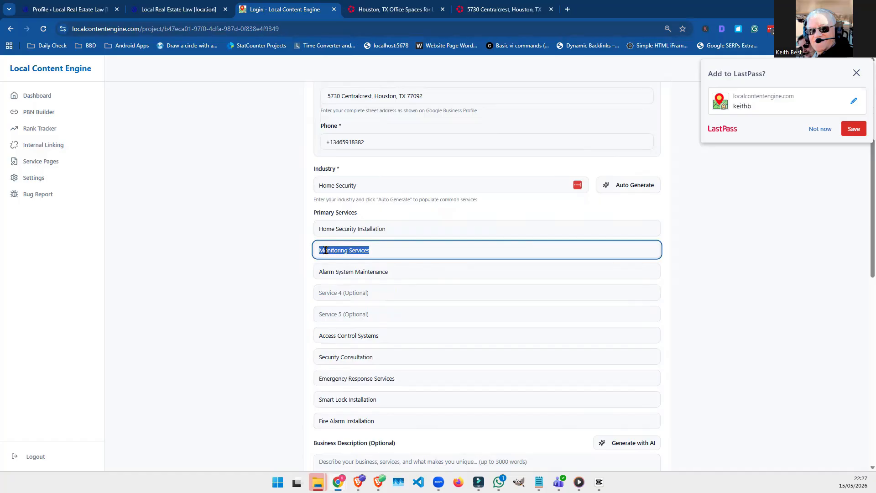
key("ctrl+v")
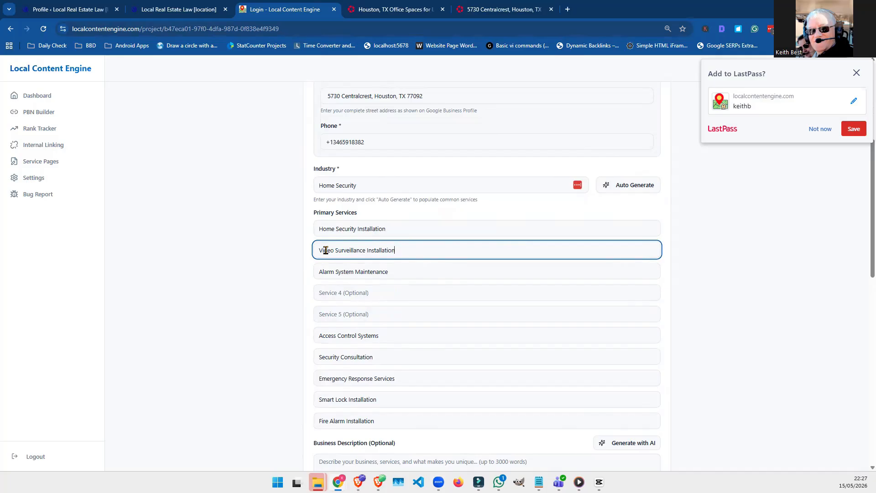
Move "Access Control Systems" from the sixth primary service to the empty fourth one
triple_click(326, 334)
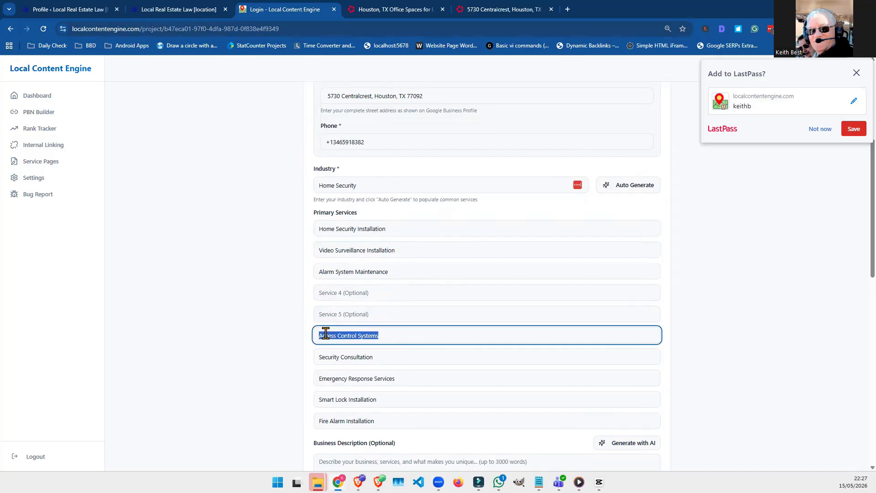
key("ctrl+x")
left_click(327, 294)
key("ctrl+v")
Clear the "Security Consultation" and "Emergency Response Services" entries from the seventh and eighth primary services
triple_click(341, 356)
key("ctrl+x")
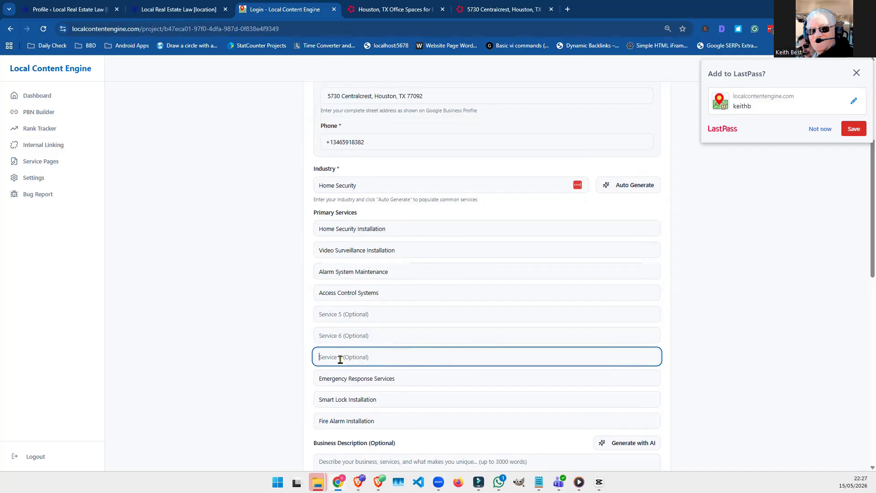
triple_click(339, 378)
key("ctrl+x")
Move "Smart Lock Installation" to the fifth primary service and clear "Fire Alarm Installation" from the tenth
triple_click(336, 399)
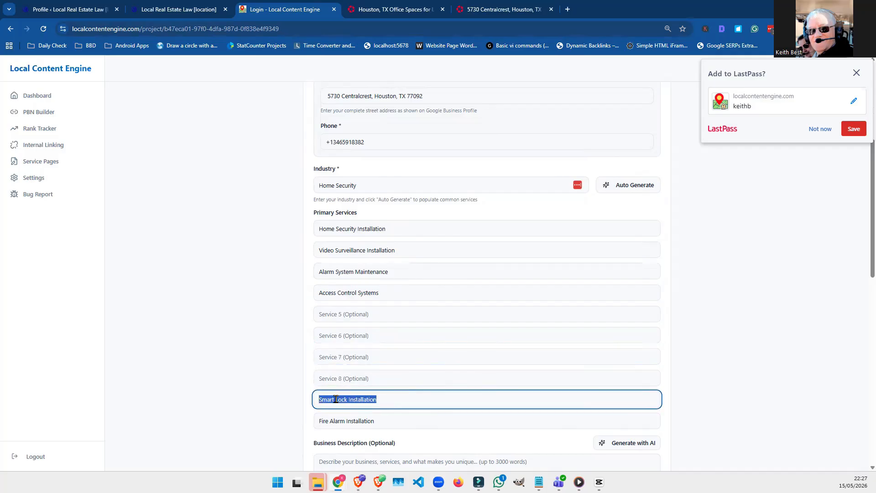
key("ctrl+x")
left_click(325, 316)
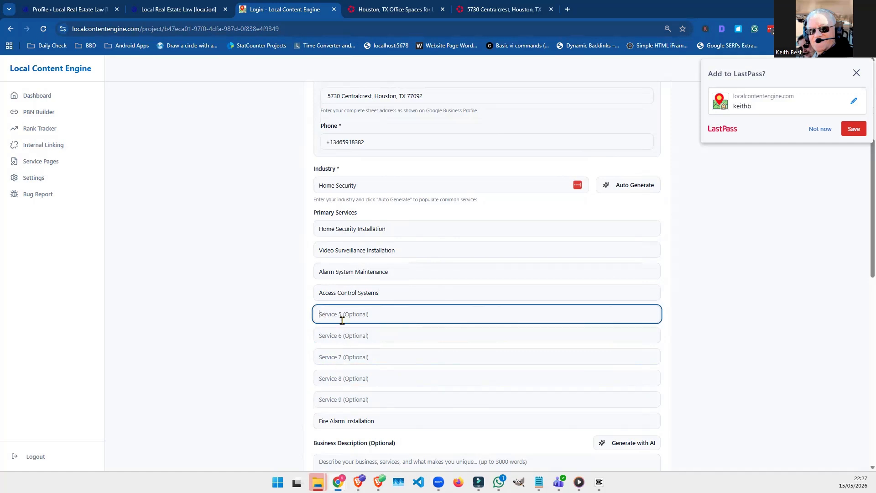
key("ctrl+v")
triple_click(353, 420)
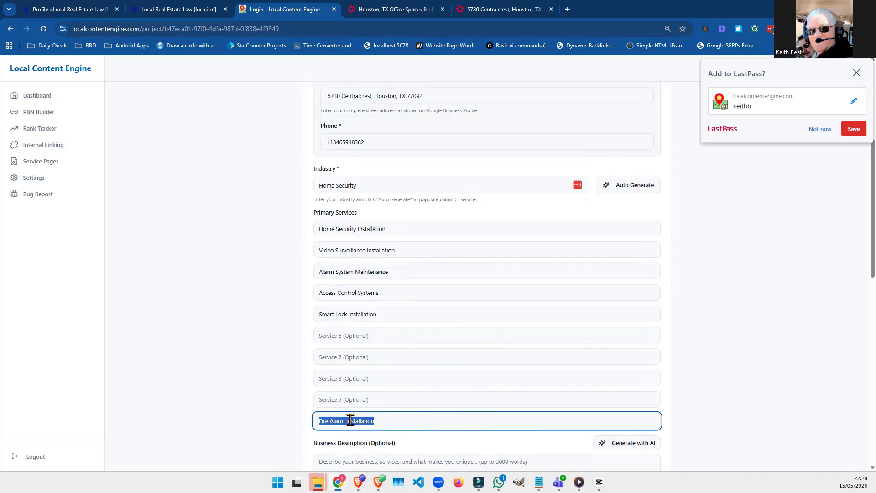
key("ctrl+x")
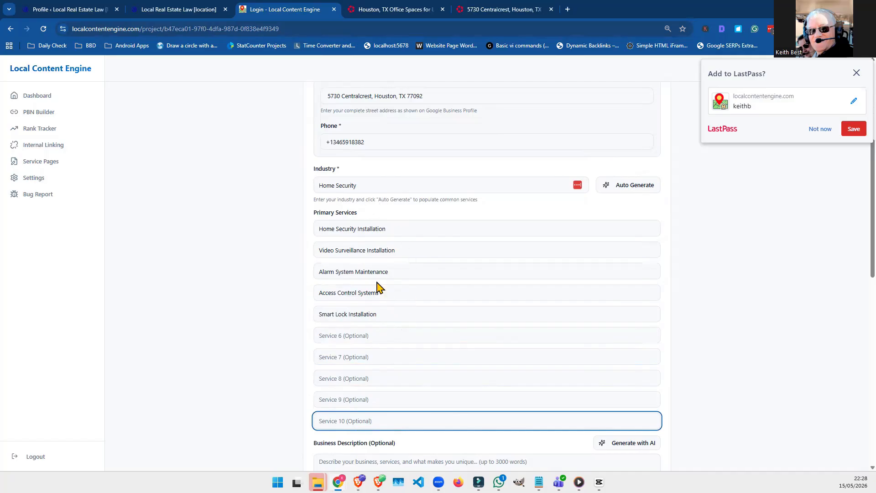
Generate the business description with AI, dismiss the LastPass save prompt, and review the generated text
scroll(376, 287, "down", 3)
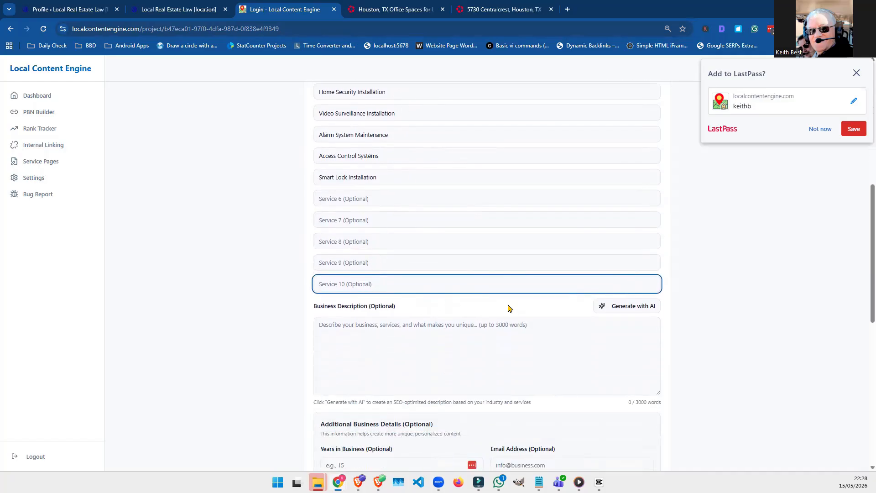
left_click(634, 308)
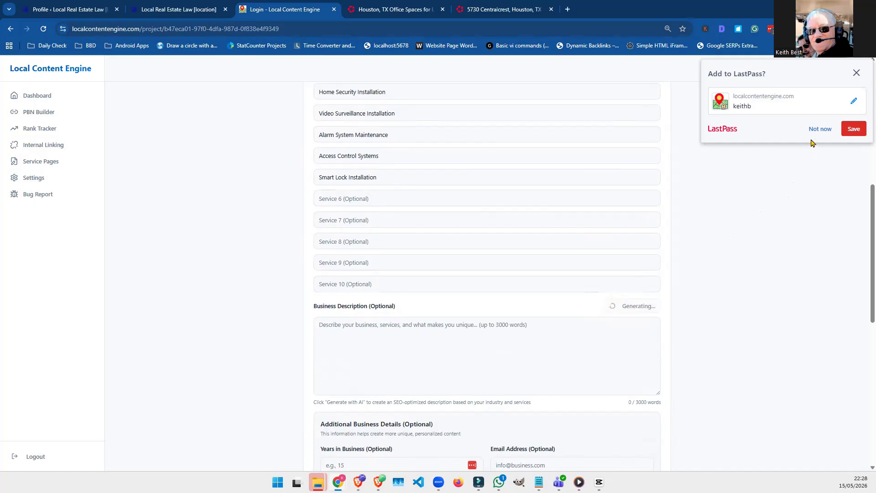
left_click(820, 129)
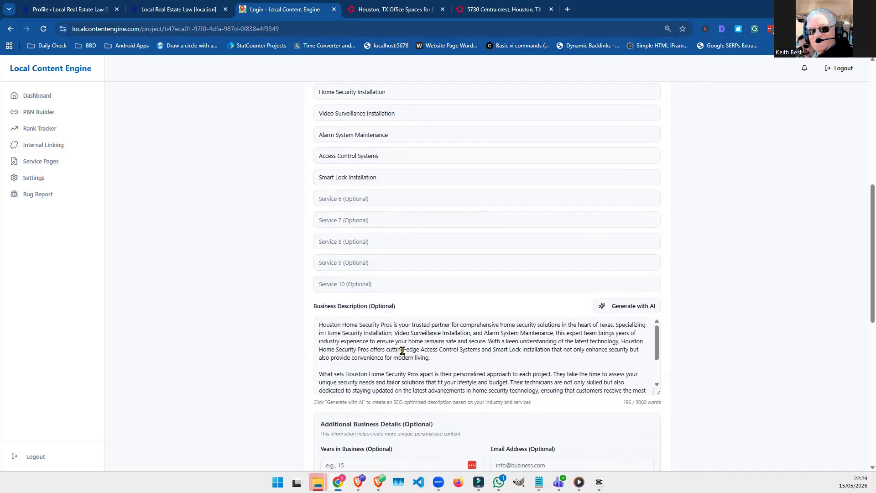
scroll(402, 350, "down", 1)
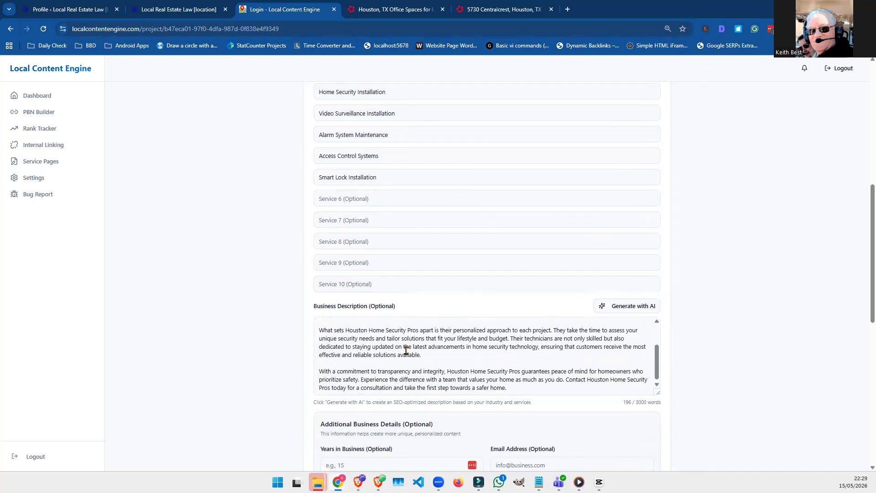
Fill in the business email address in the additional details with an info address, copying the domain from the open website
scroll(286, 356, "down", 3)
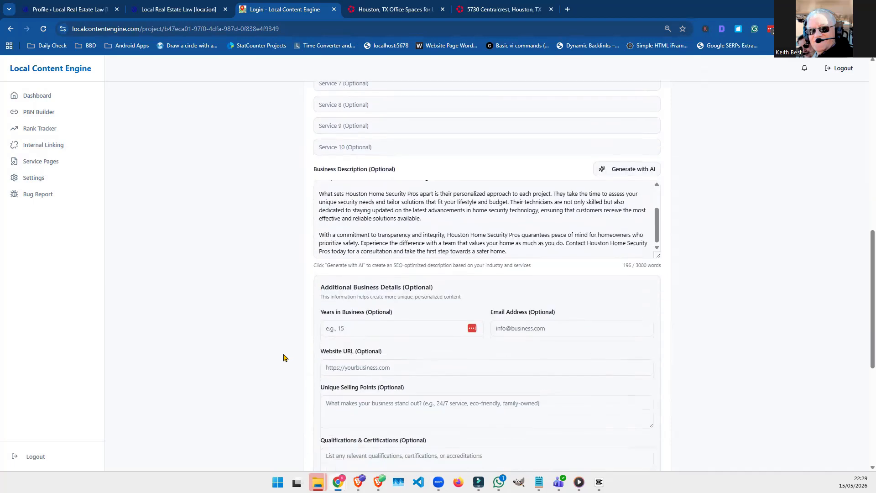
scroll(293, 347, "down", 1)
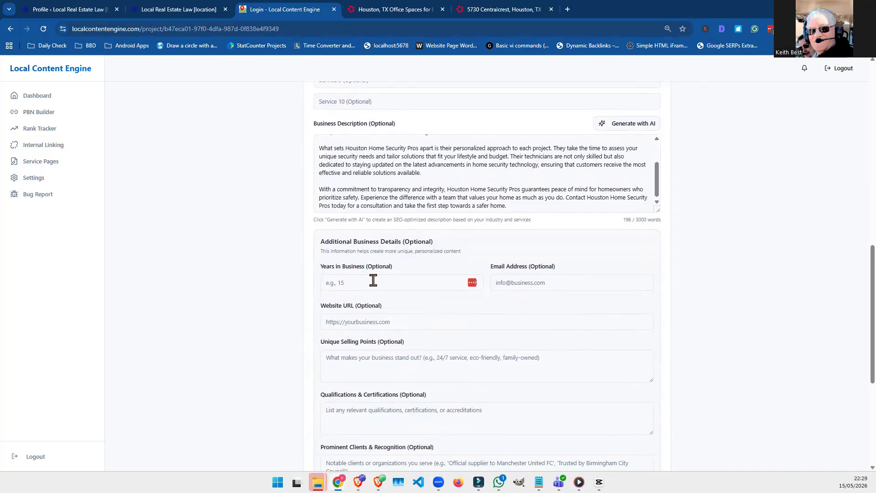
scroll(373, 280, "down", 2)
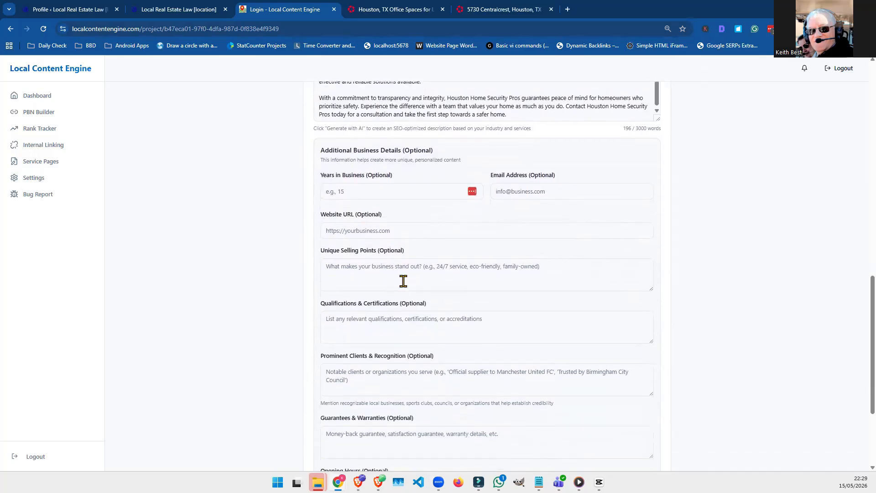
left_click(500, 188)
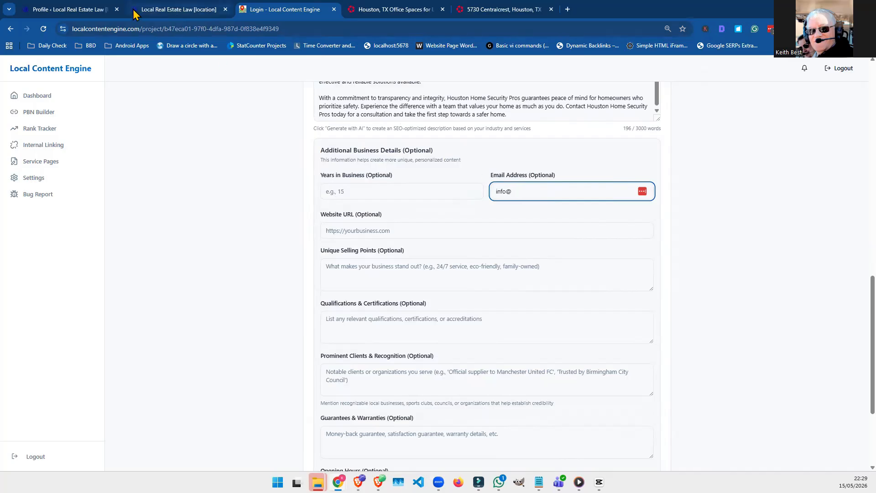
left_click(148, 10)
double_click(106, 29)
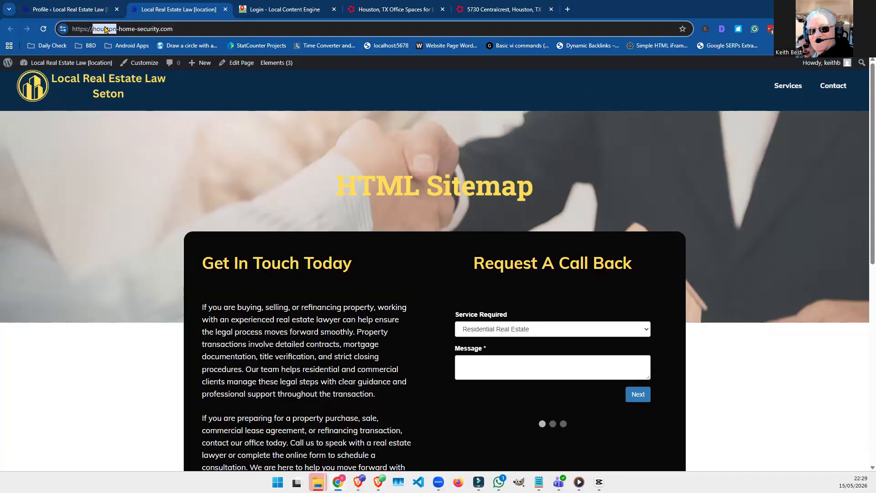
left_click_drag(183, 31, 200, 32)
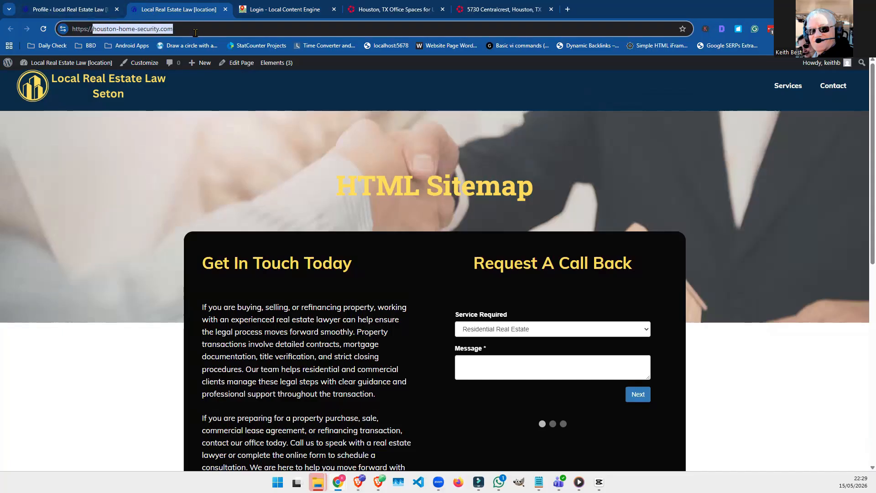
left_click(295, 9)
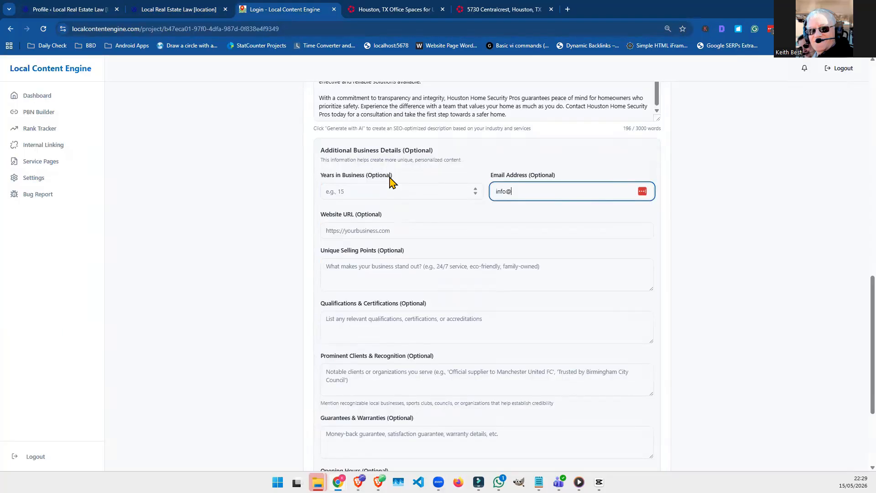
key("ctrl+v")
left_click(364, 232)
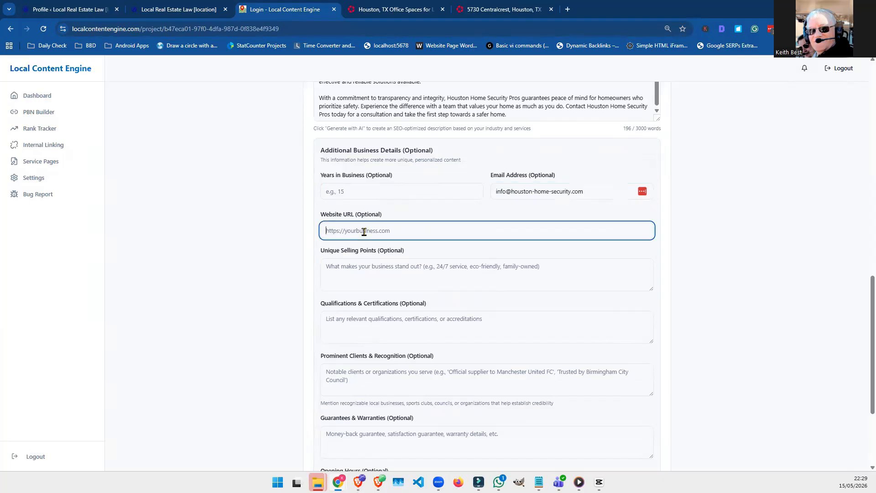
type("https")
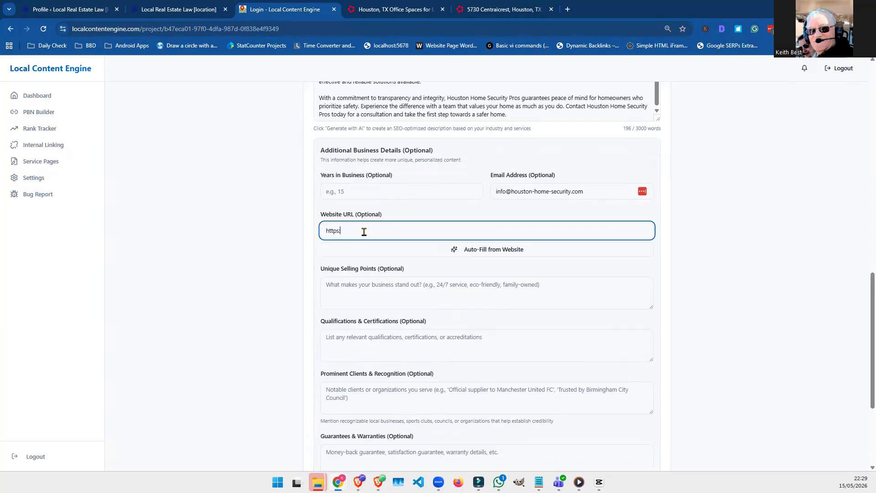
type("://")
key("ctrl+v")
Set the opening hours to "Mon - Sun 24 hours" and continue to the Locations stage
scroll(363, 232, "down", 3)
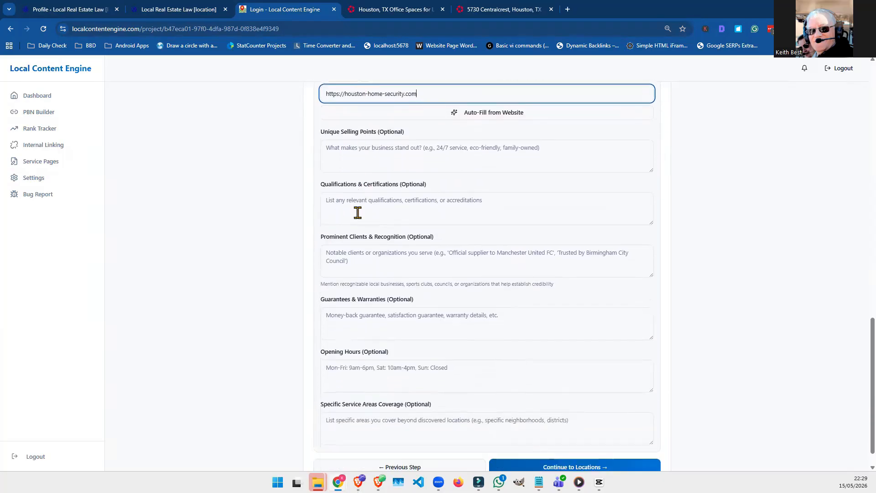
scroll(351, 221, "down", 1)
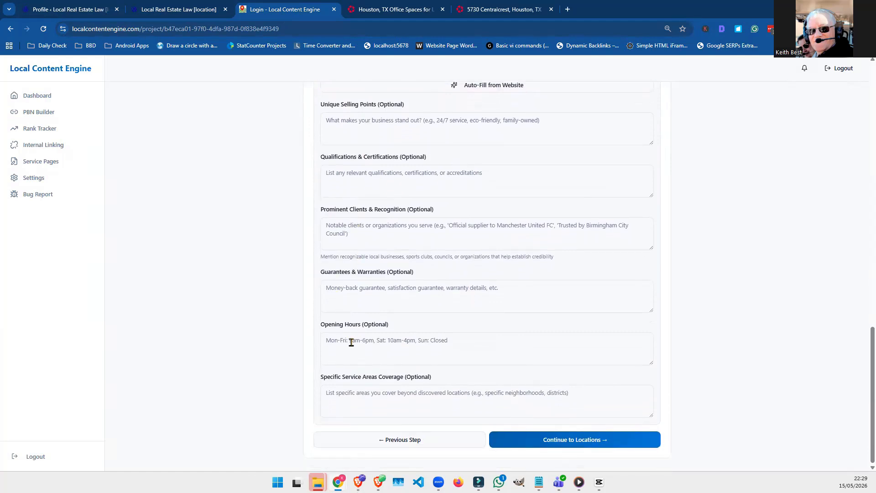
left_click(329, 340)
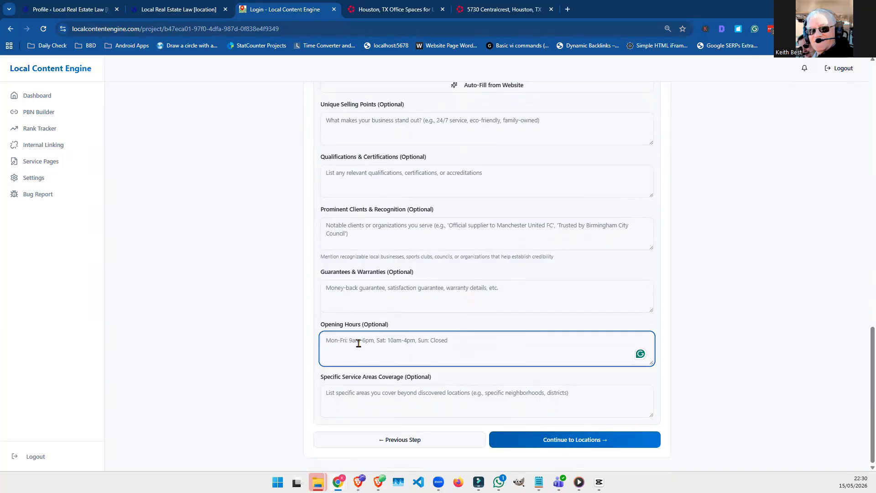
type("Mon - Sun 24 hours")
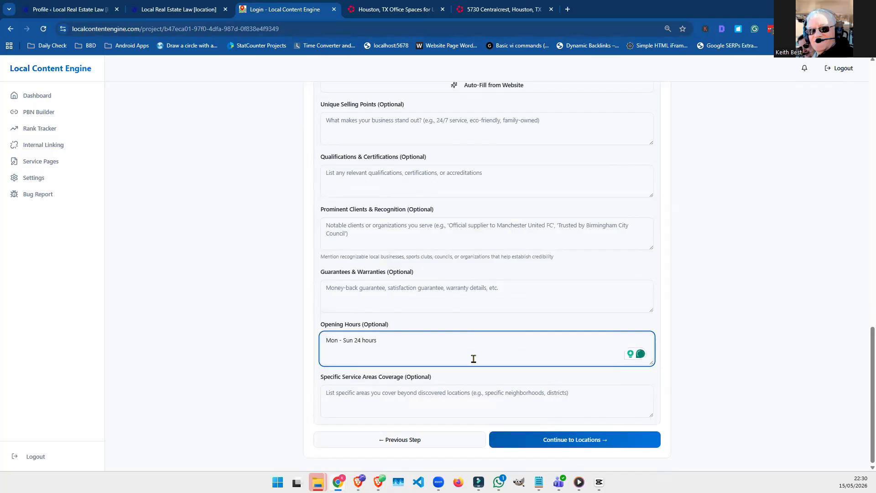
left_click(561, 441)
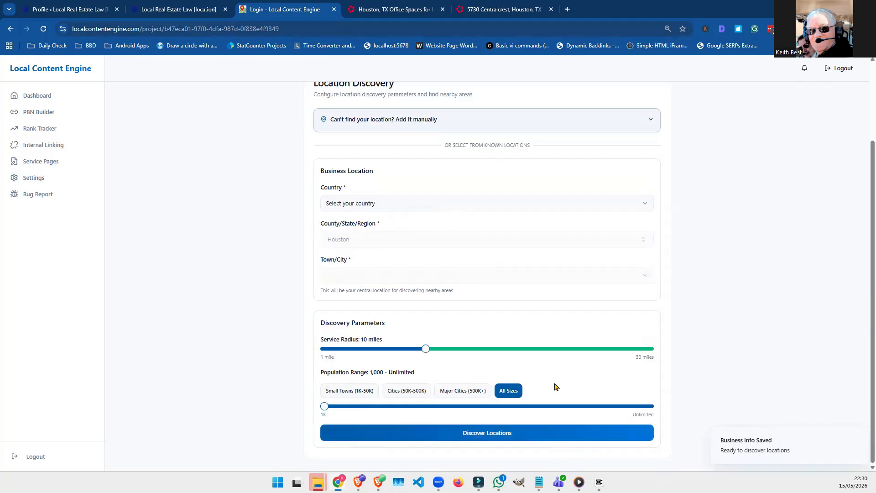
Set the business location to country United States, region Texas, and town Houston
left_click(340, 203)
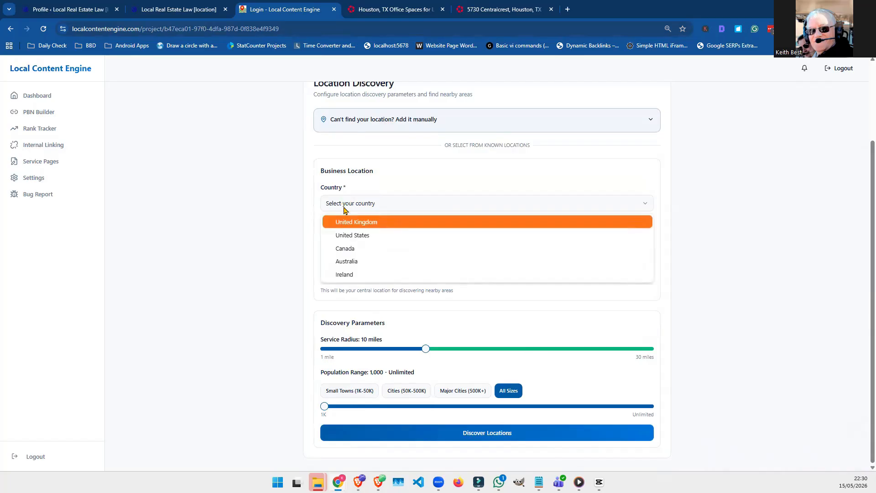
left_click(353, 236)
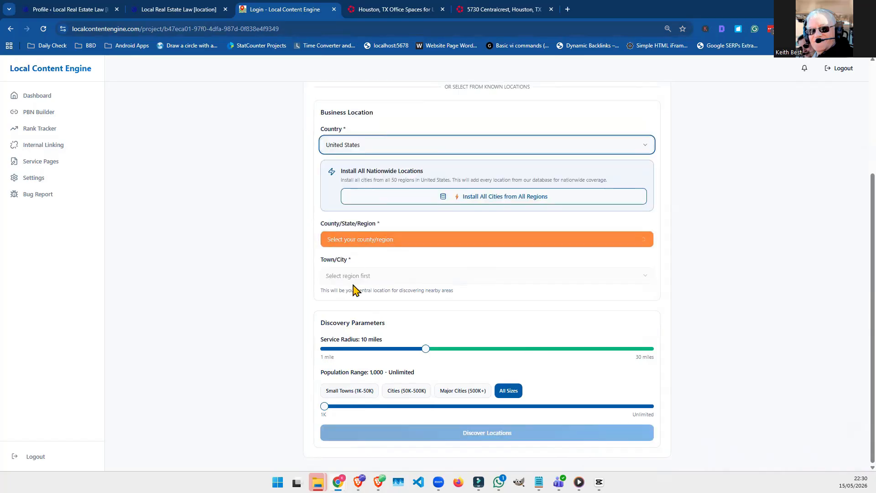
left_click(333, 244)
scroll(372, 319, "down", 2)
scroll(370, 318, "down", 3)
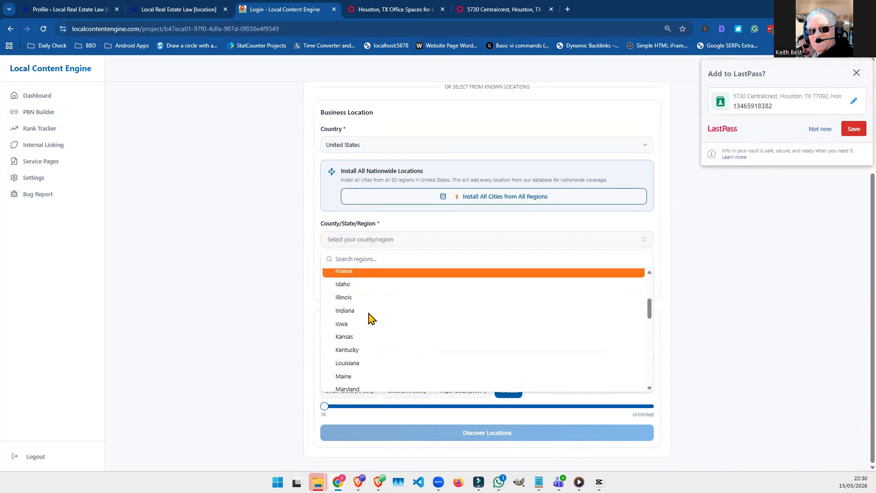
scroll(370, 318, "down", 4)
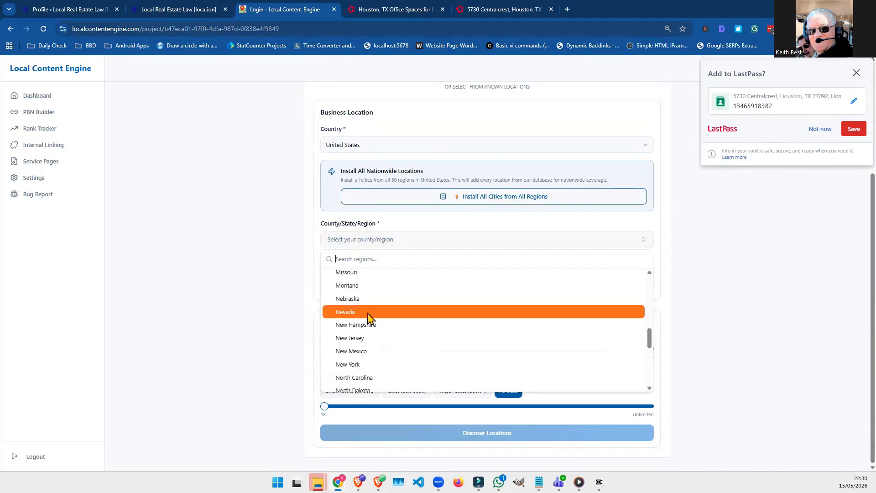
scroll(370, 318, "down", 3)
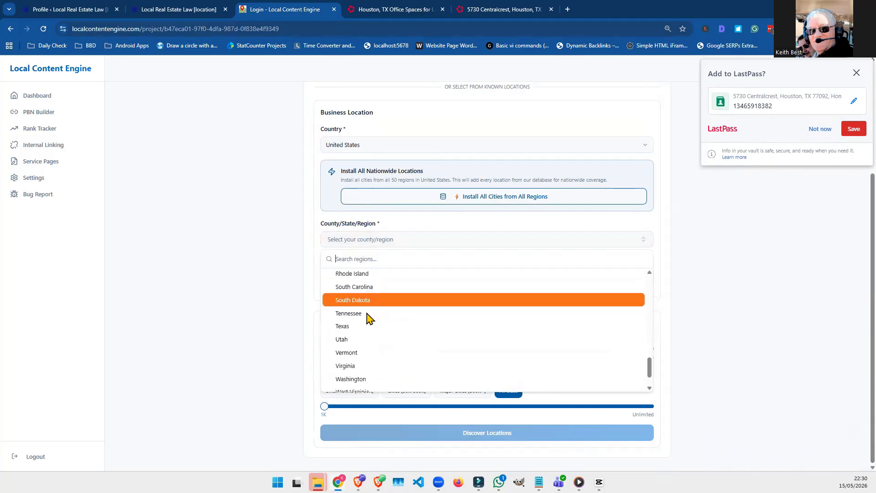
left_click(358, 328)
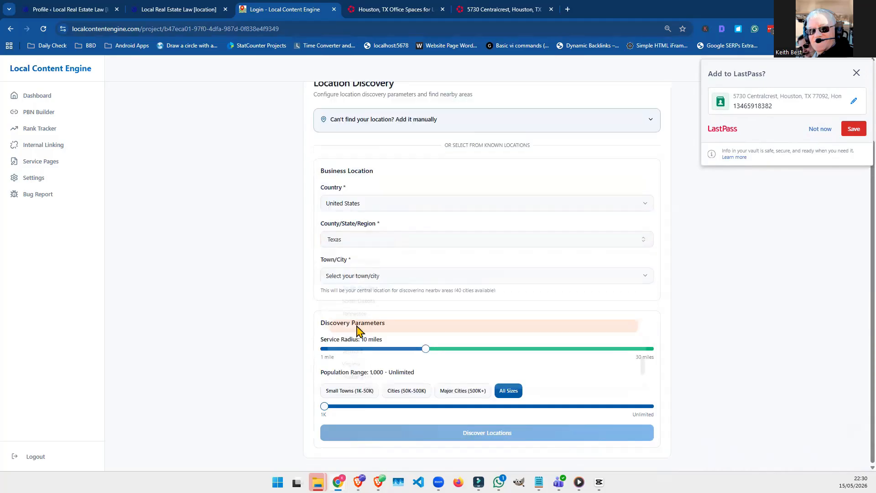
left_click(358, 276)
scroll(365, 328, "down", 5)
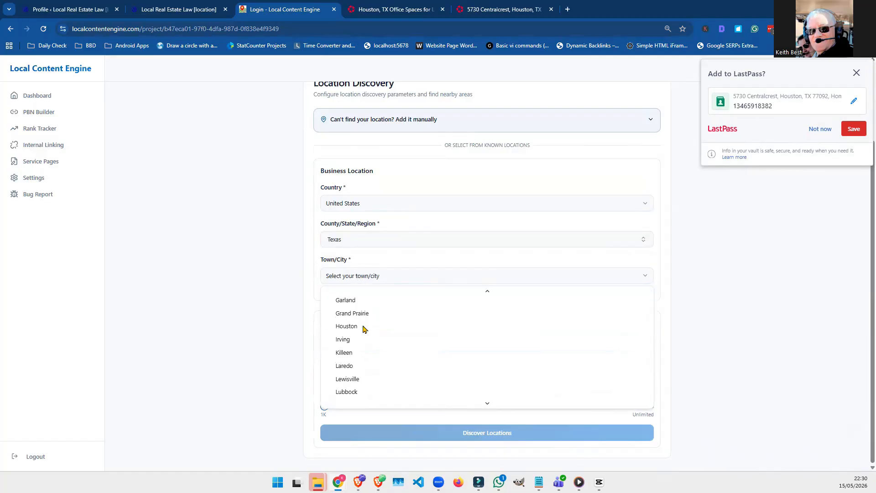
left_click(364, 327)
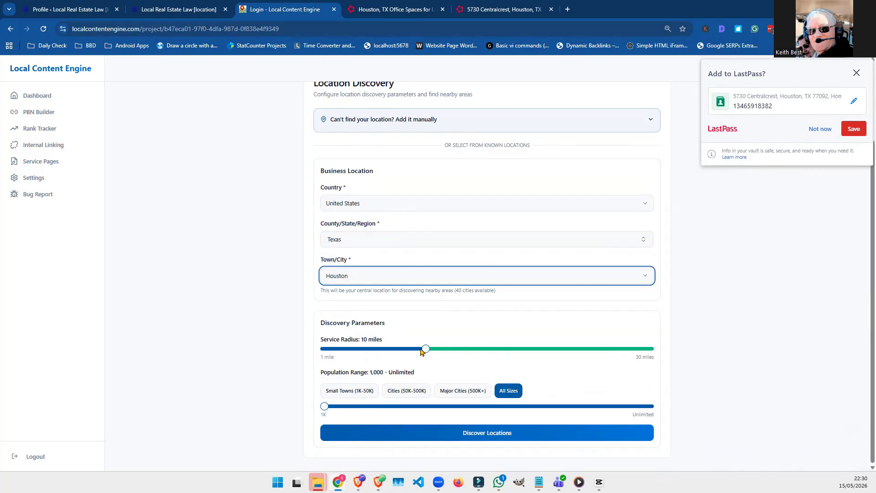
Set the service radius to 20 miles, start discovering nearby locations, and dismiss the LastPass save prompt
left_click(513, 349)
left_click_drag(513, 349, 540, 350)
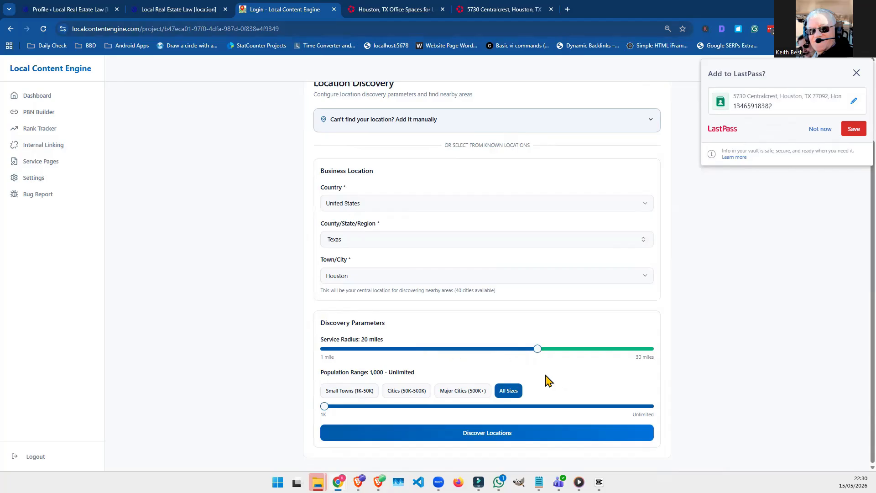
left_click(491, 436)
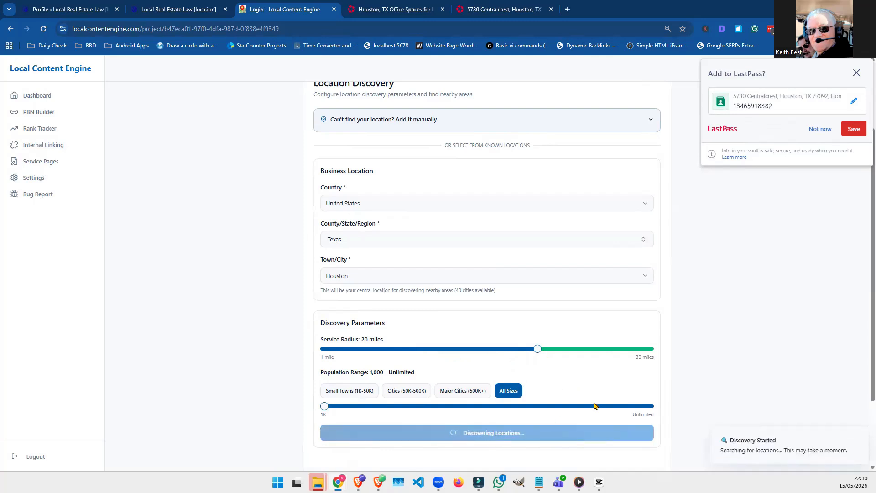
left_click(817, 131)
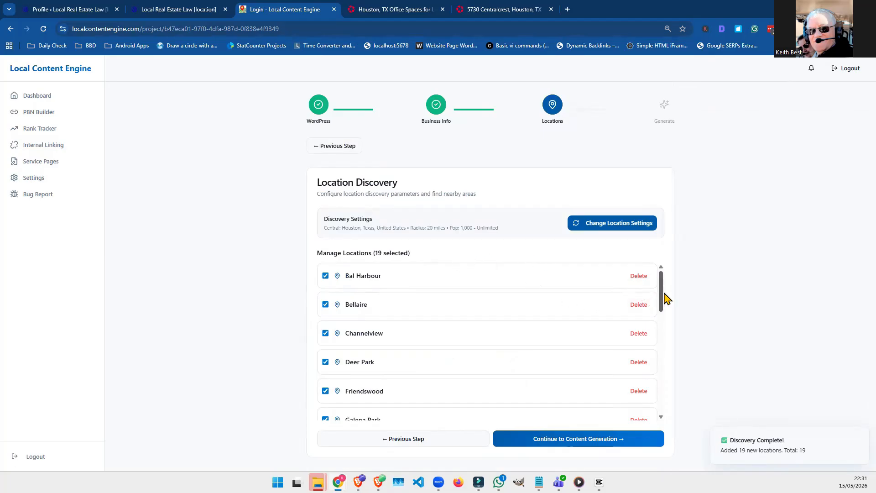
Reopen the location settings from the list of discovered locations
mouse_move(662, 287)
left_mouse_down()
mouse_move(648, 397)
mouse_move(660, 272)
left_mouse_up()
left_click(606, 224)
scroll(283, 320, "down", 1)
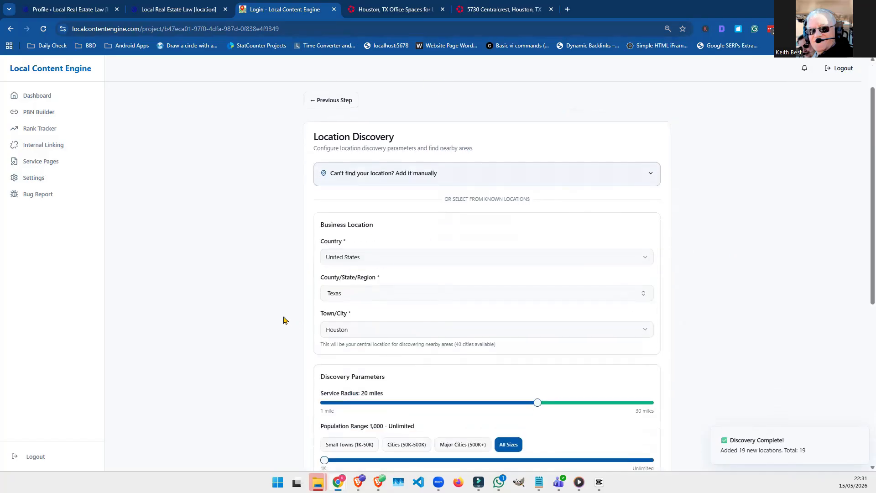
scroll(284, 319, "down", 1)
left_click(352, 286)
left_click(343, 285)
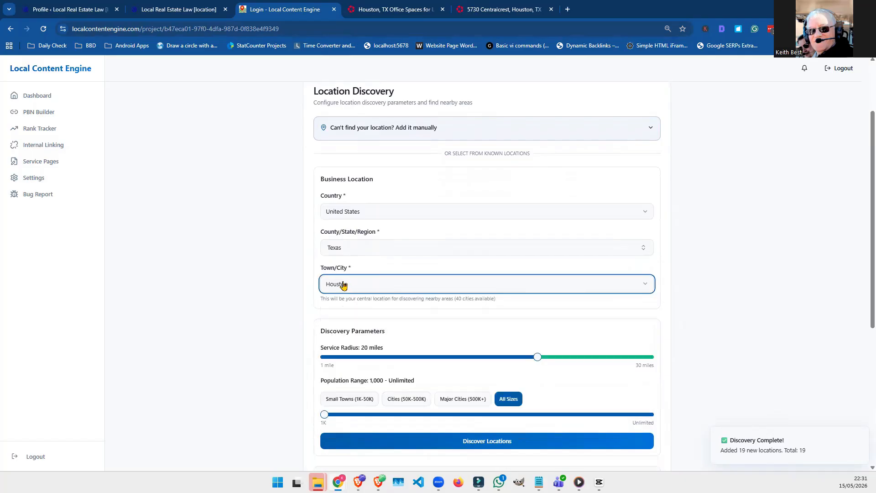
scroll(260, 274, "up", 2)
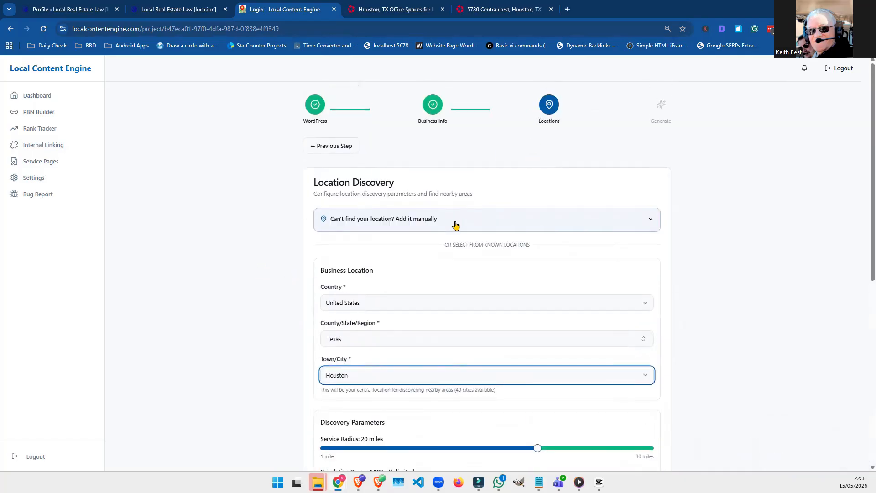
Look through the Texas towns offered as the central location
left_click(364, 378)
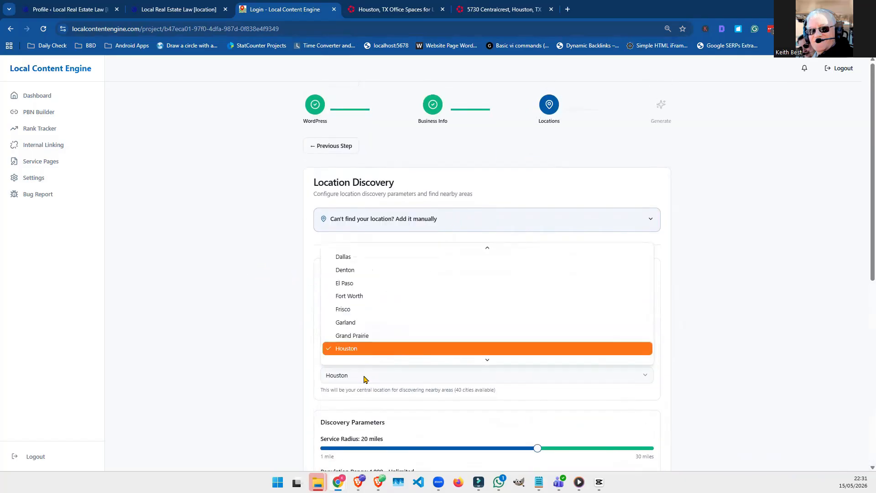
scroll(370, 321, "up", 4)
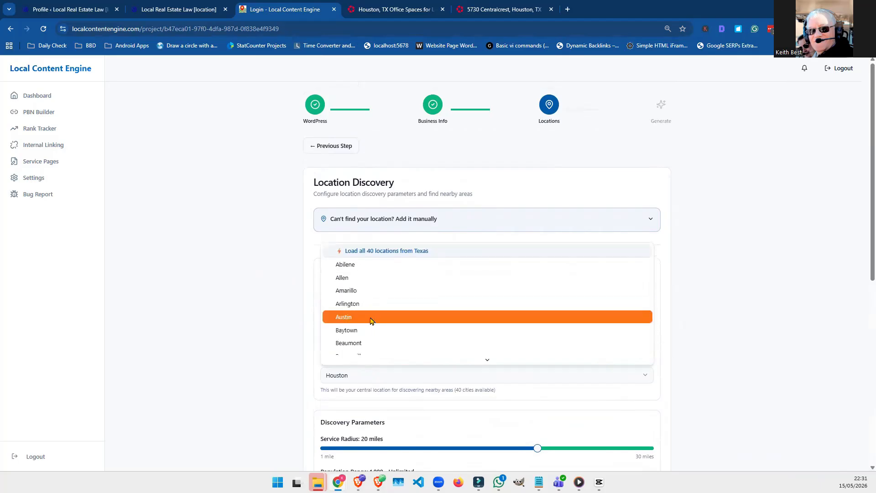
scroll(371, 321, "down", 1)
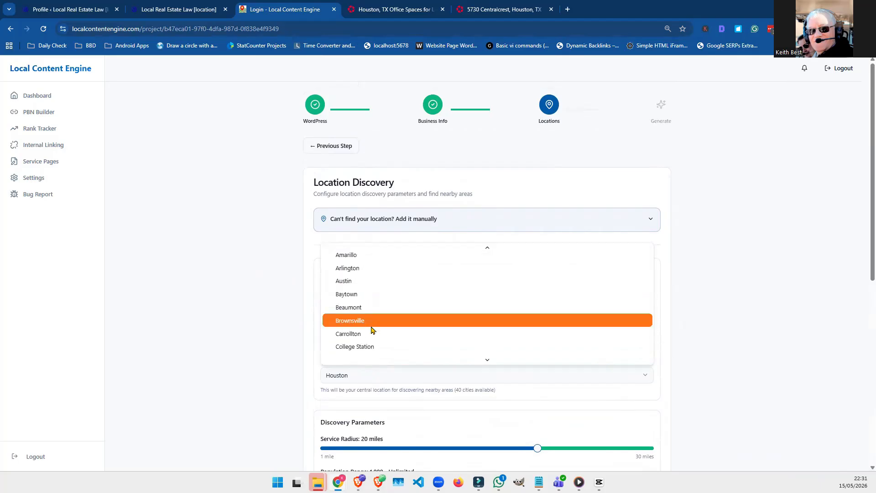
scroll(372, 325, "down", 1)
scroll(371, 330, "down", 1)
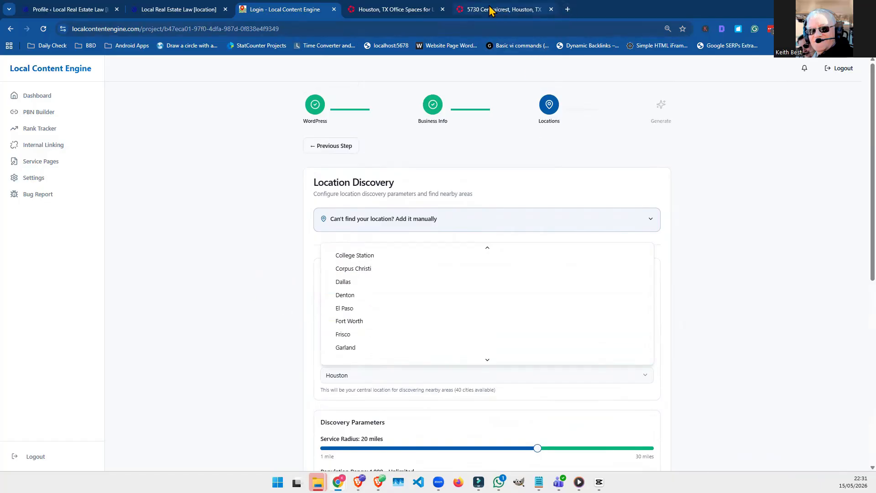
Open the bookmarked Map Developers circle tool and draw a circle with a 20-mile radius around "houston tx"
left_click(502, 9)
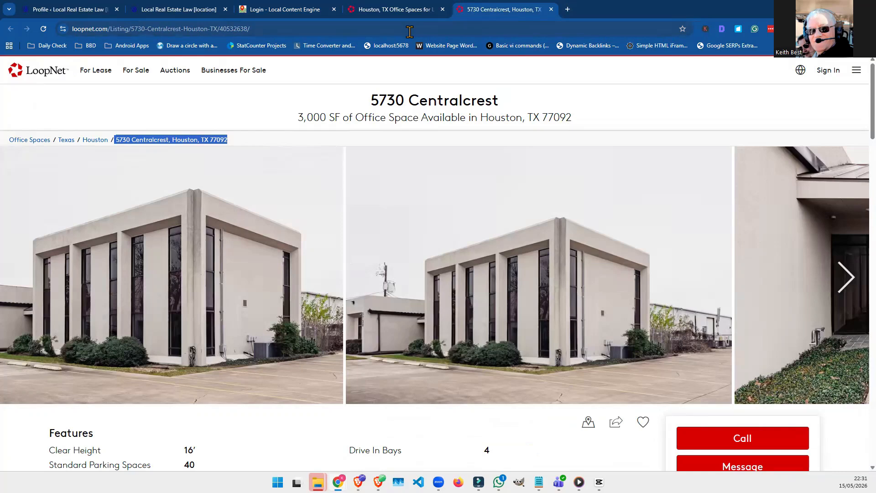
left_click(182, 47)
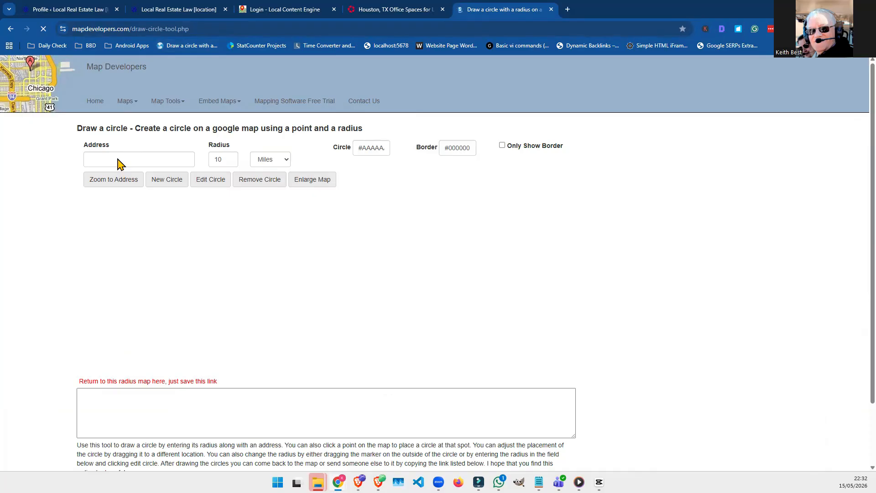
left_click(105, 159)
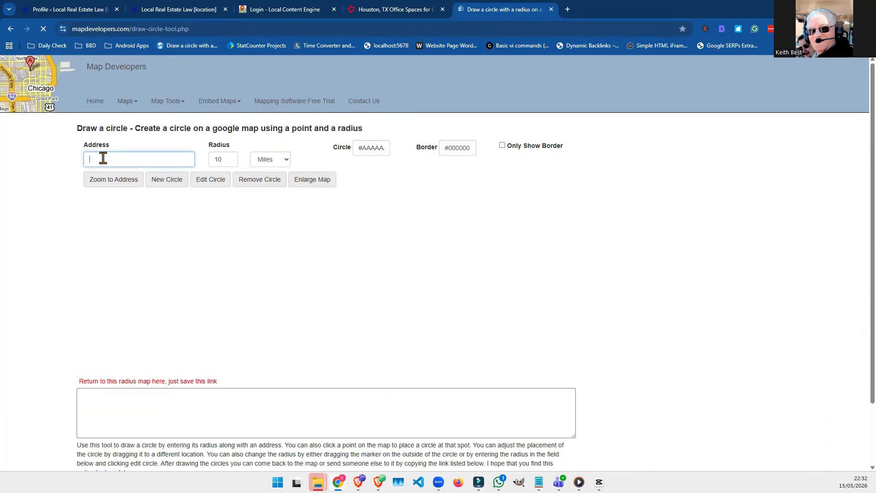
type("houston tx")
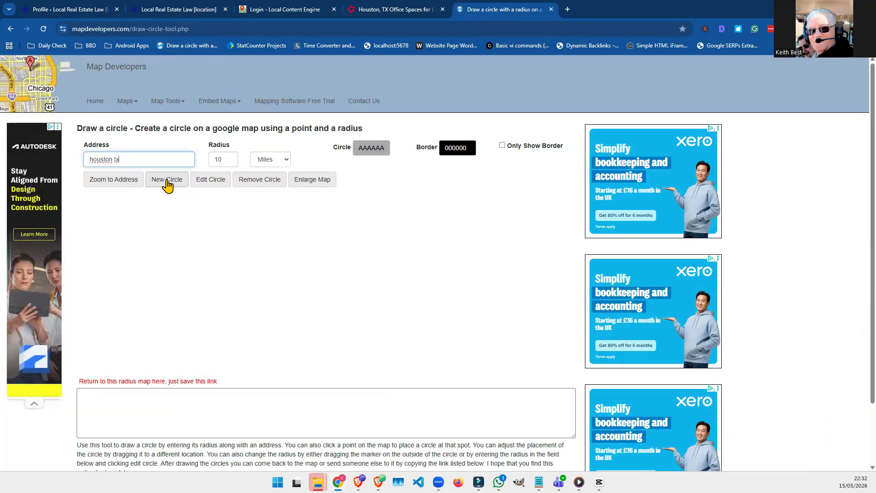
left_click(167, 181)
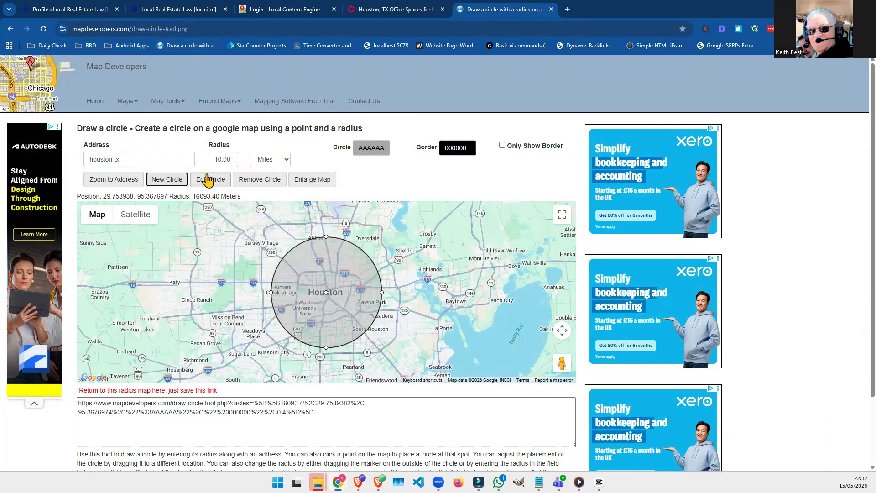
left_click(215, 159)
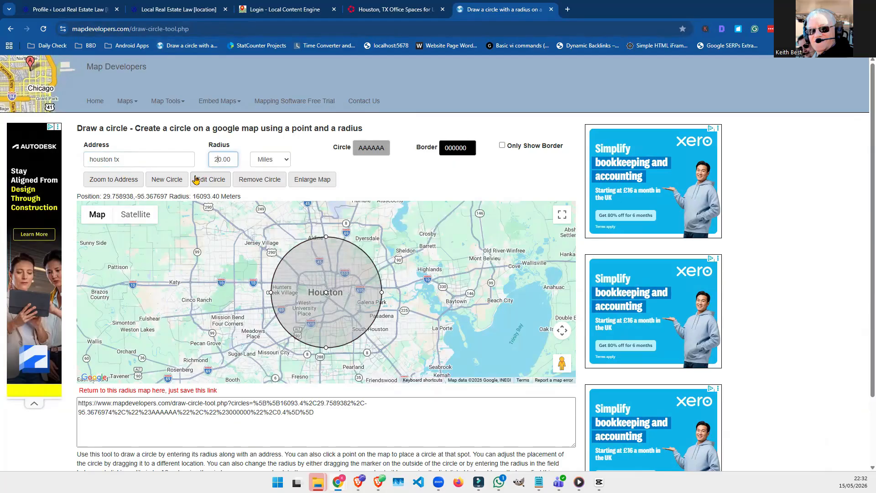
left_click(209, 179)
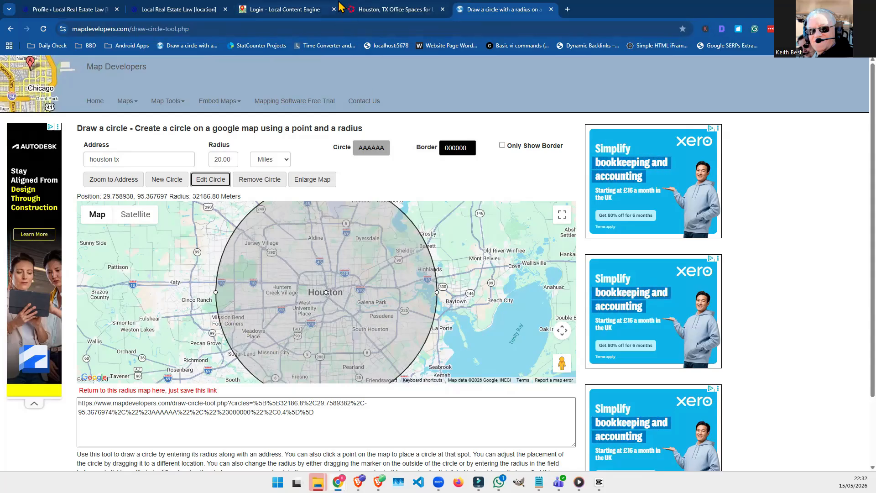
Return to Local Content Engine and check which Texas towns in the Town/City choices could serve as a second centre near Houston
left_click(291, 10)
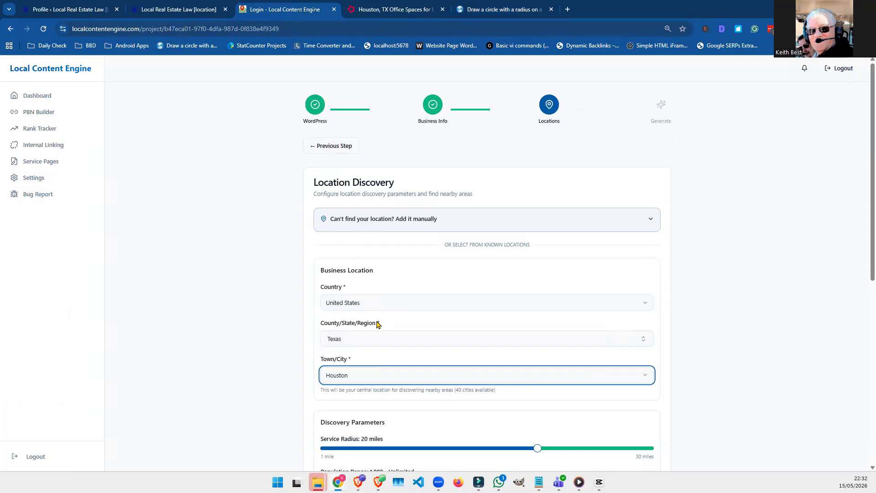
left_click(351, 375)
scroll(371, 276, "up", 5)
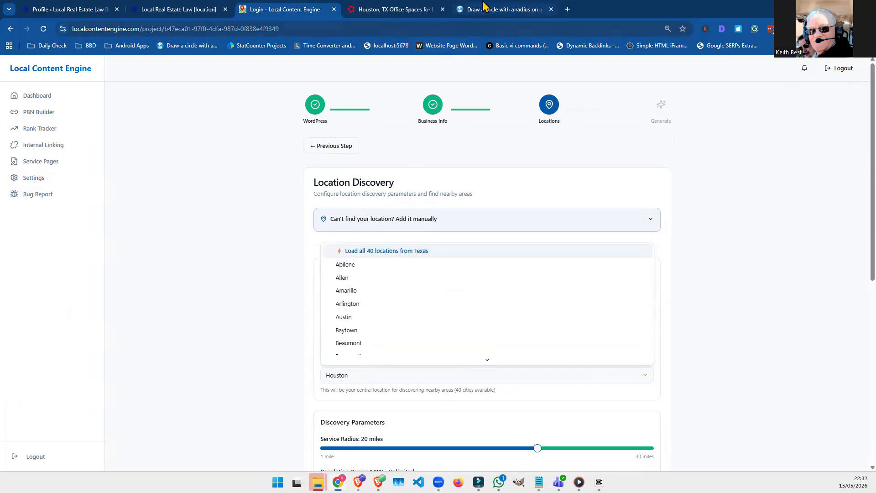
scroll(379, 283, "down", 4)
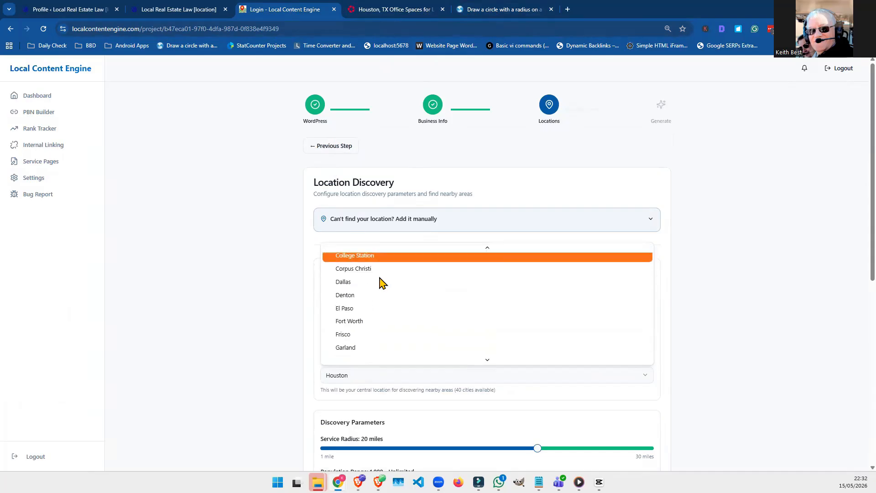
scroll(379, 284, "down", 3)
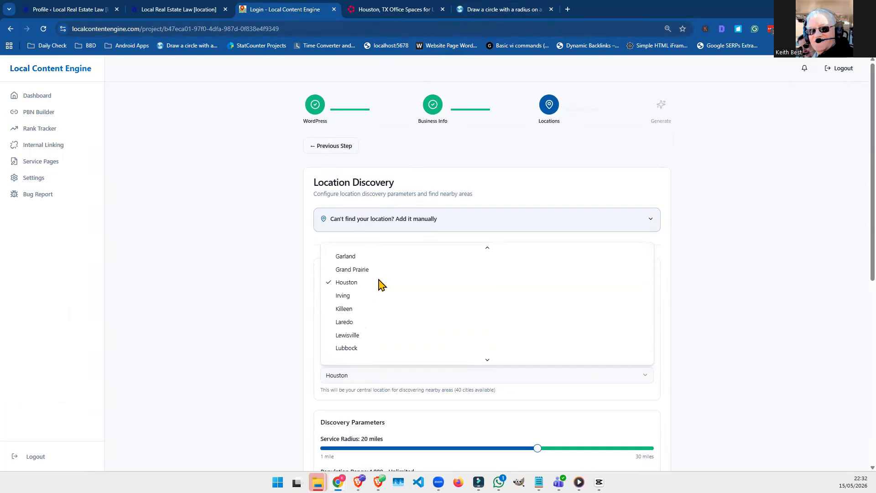
scroll(380, 285, "up", 2)
scroll(379, 284, "down", 2)
scroll(377, 286, "down", 3)
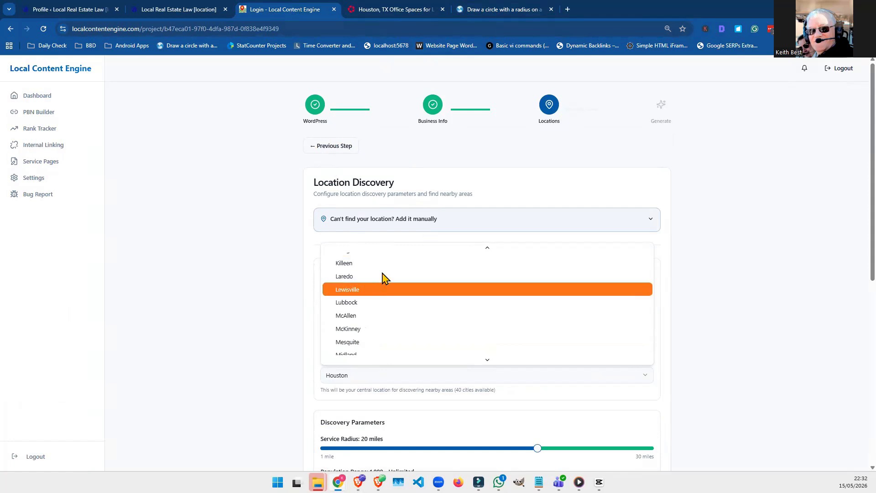
Return to the radius map, dismiss the advert, and examine the towns around the edge of the Houston circle
left_click(493, 10)
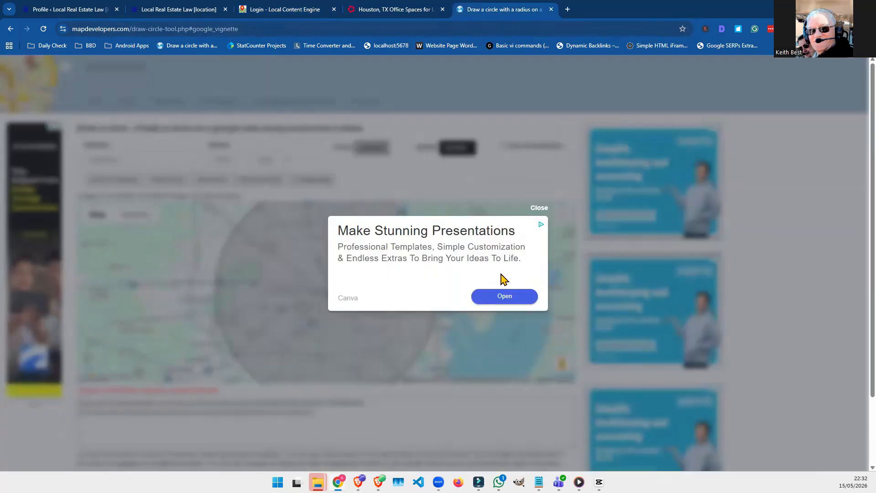
left_click(540, 209)
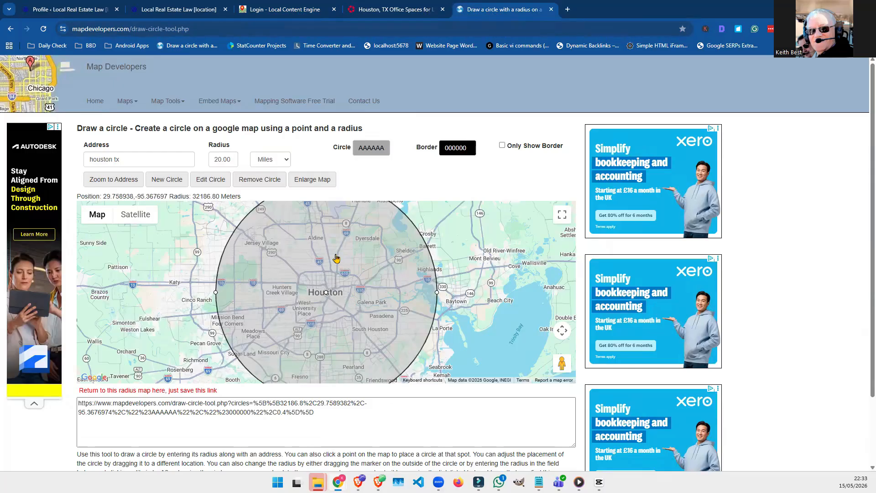
left_click_drag(463, 299, 445, 321)
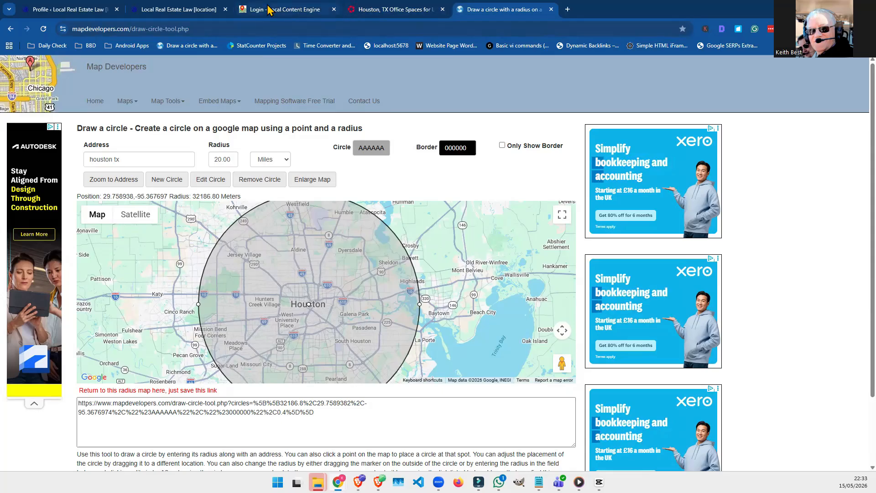
Back in Local Content Engine, change the central town to Pearland and discover the locations around it
left_click(284, 9)
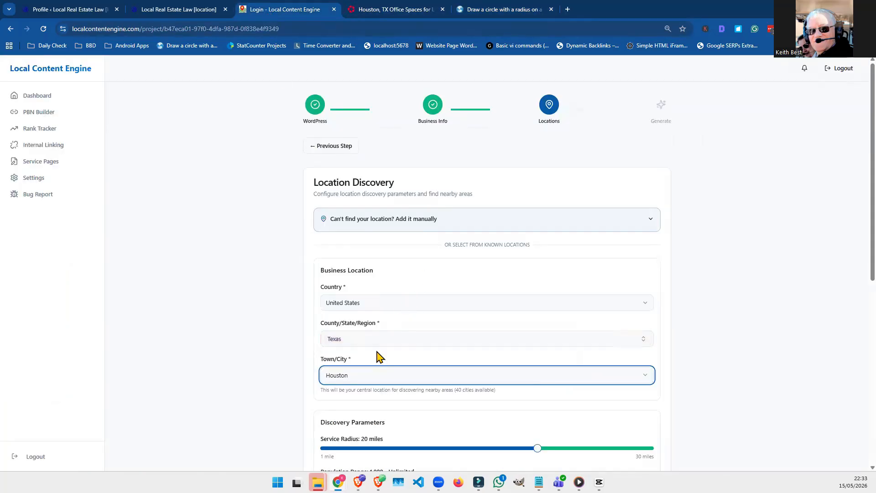
left_click(372, 375)
scroll(391, 303, "down", 5)
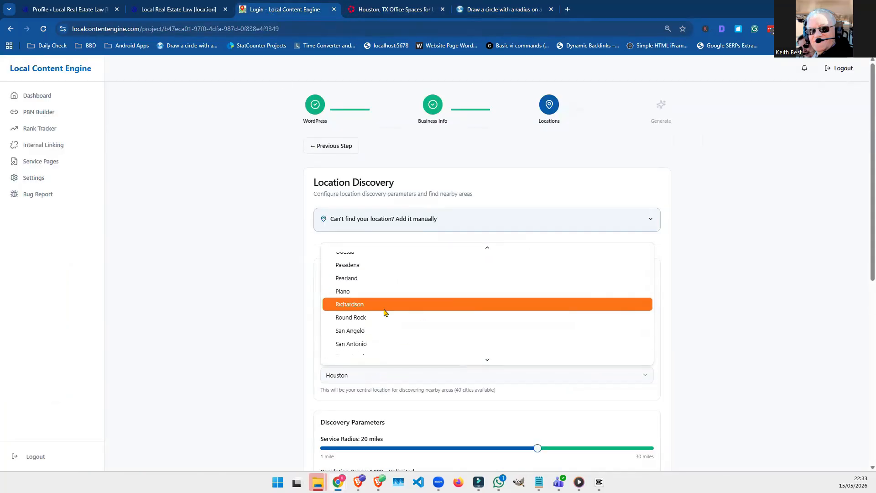
left_click(371, 280)
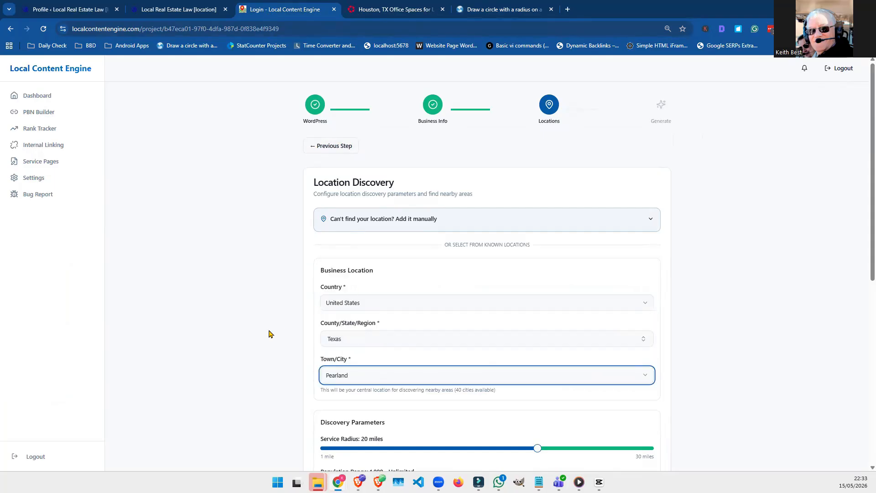
scroll(269, 332, "down", 3)
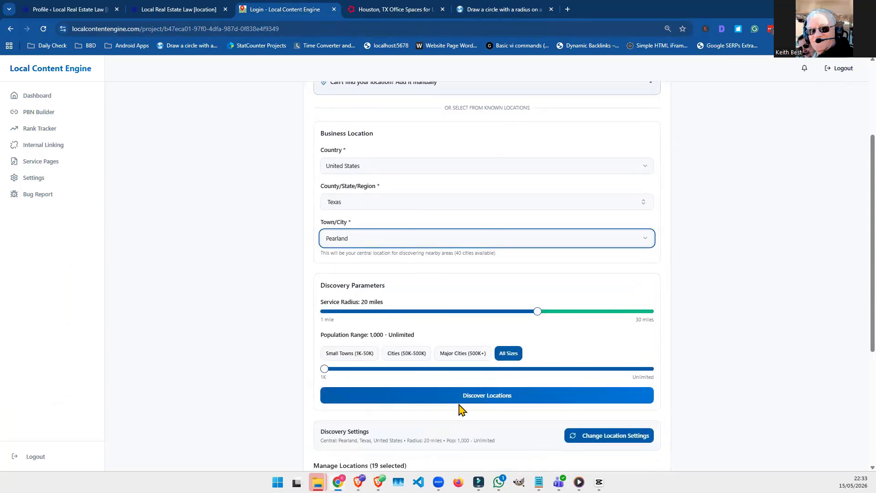
left_click(496, 395)
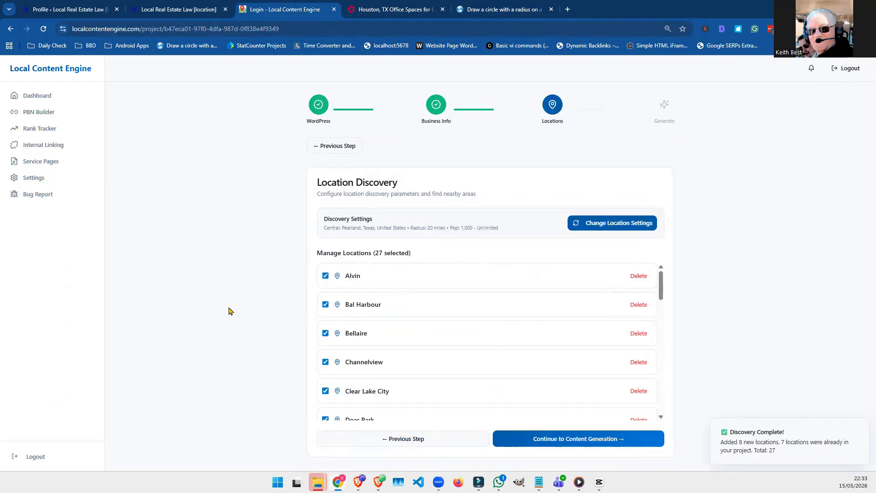
Continue to the Generate stage and start generating content for the selected locations
left_click(570, 440)
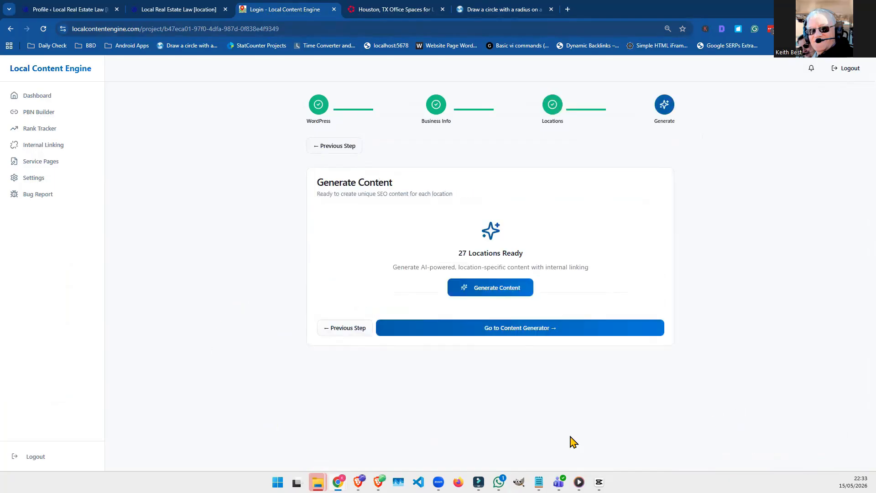
left_click(486, 291)
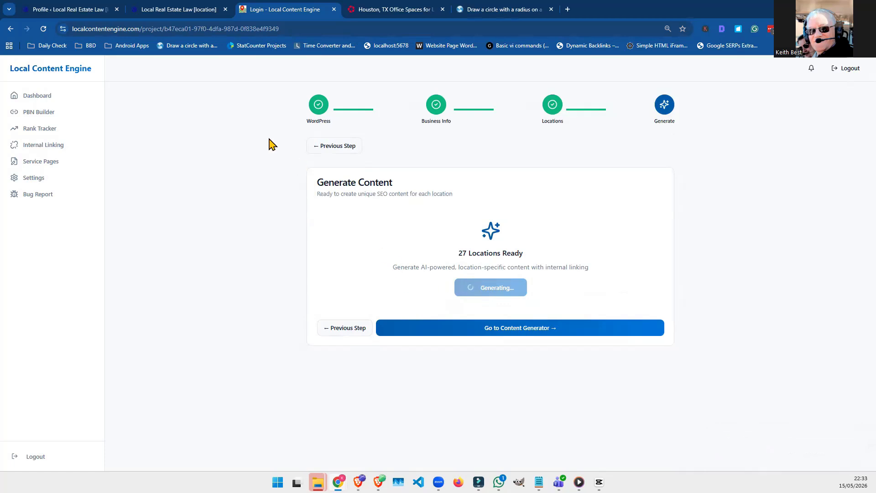
Switch to the site's WordPress admin and review the list of pages for the generated home security location pages
left_click(177, 10)
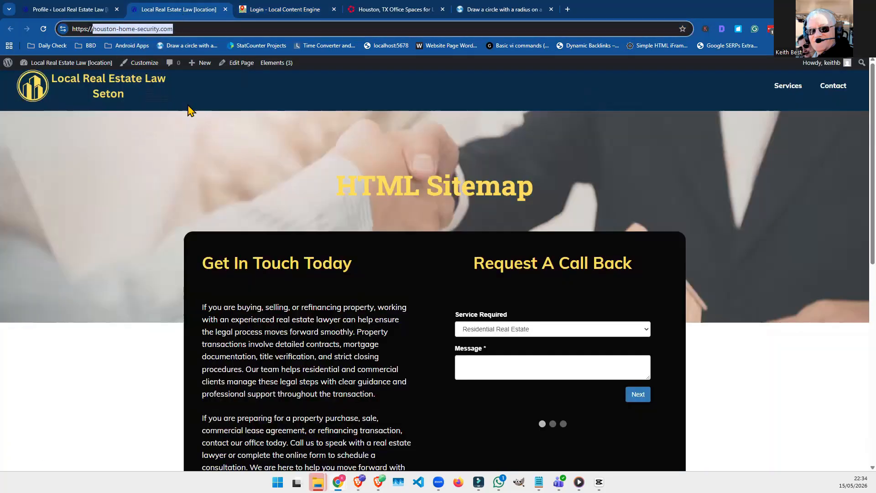
left_click(75, 9)
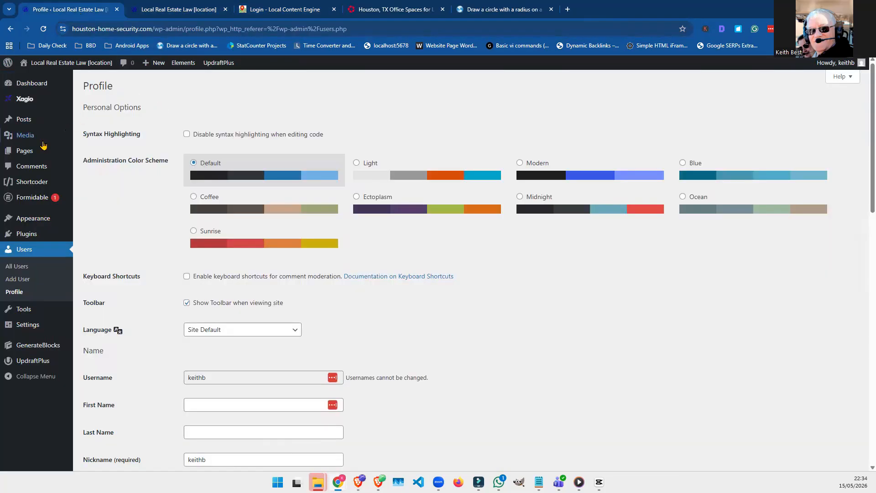
mouse_move(25, 151)
left_click(88, 155)
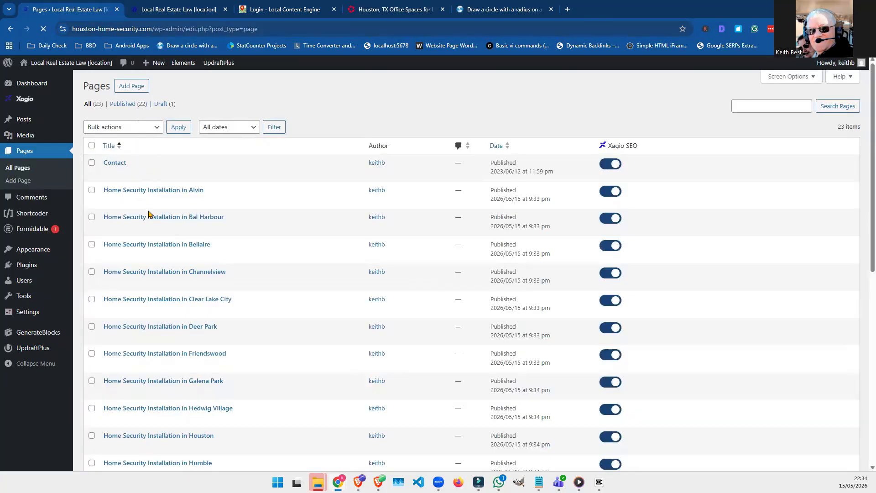
scroll(146, 255, "down", 7)
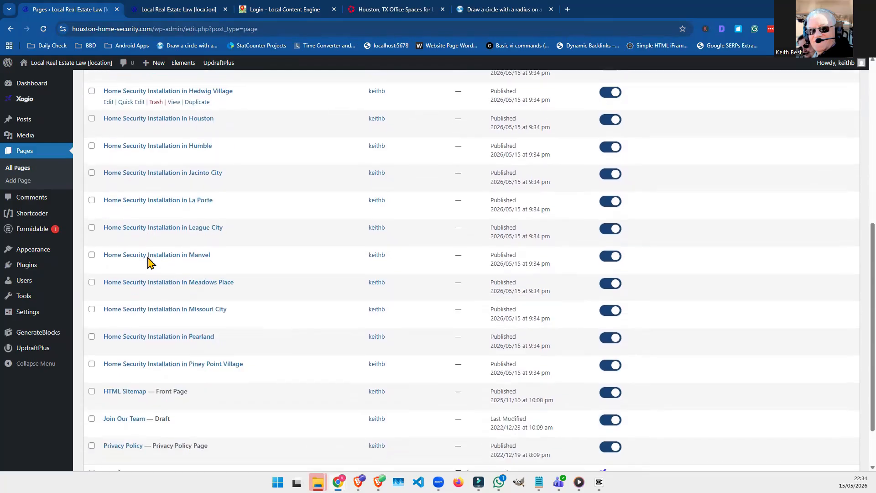
scroll(150, 262, "down", 2)
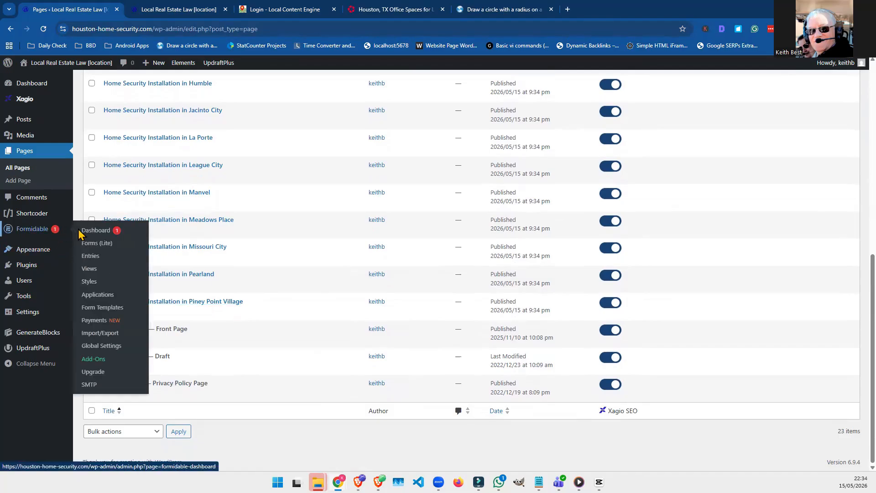
mouse_move(37, 255)
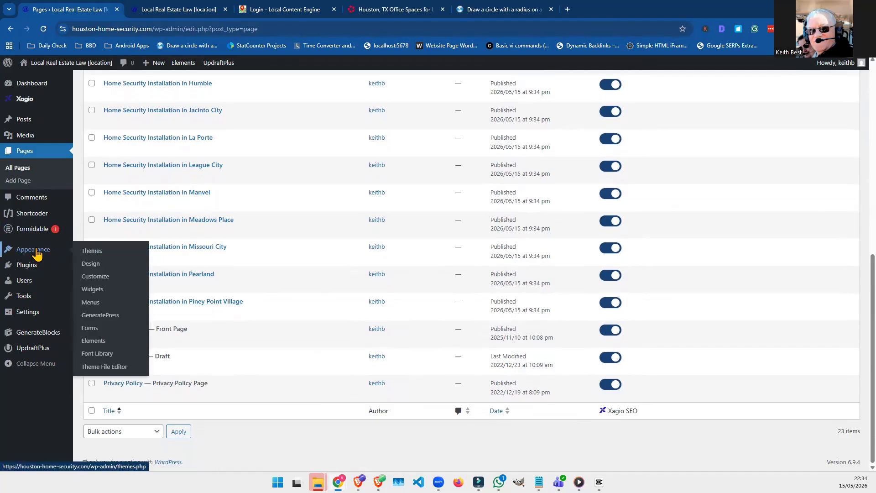
In the WordPress Reading settings, set the static homepage to "Home Security Installation in Houston" and save the changes
mouse_move(40, 313)
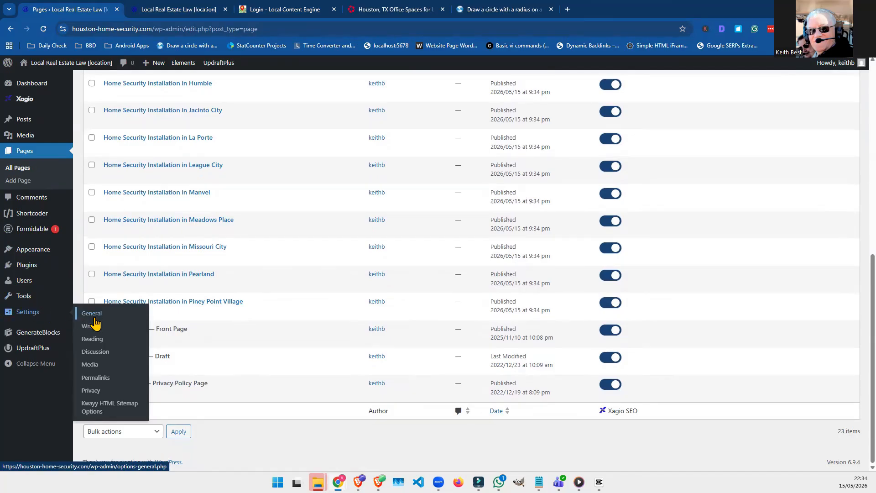
left_click(94, 340)
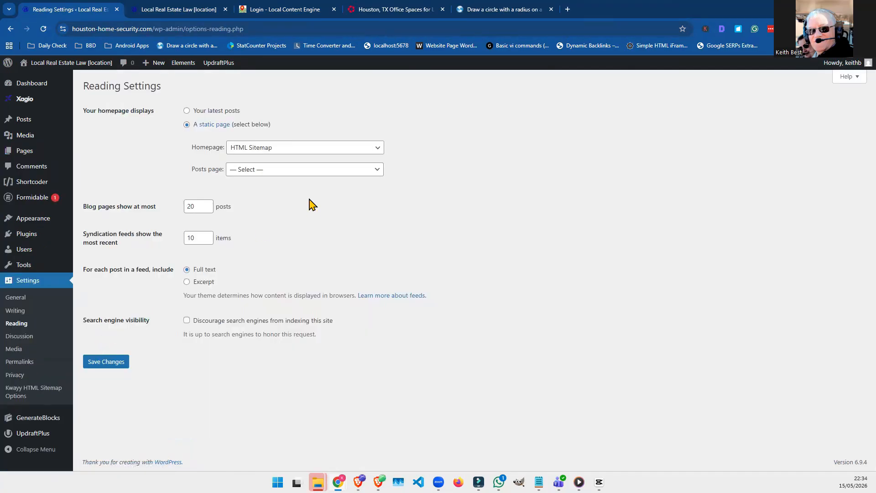
left_click(272, 149)
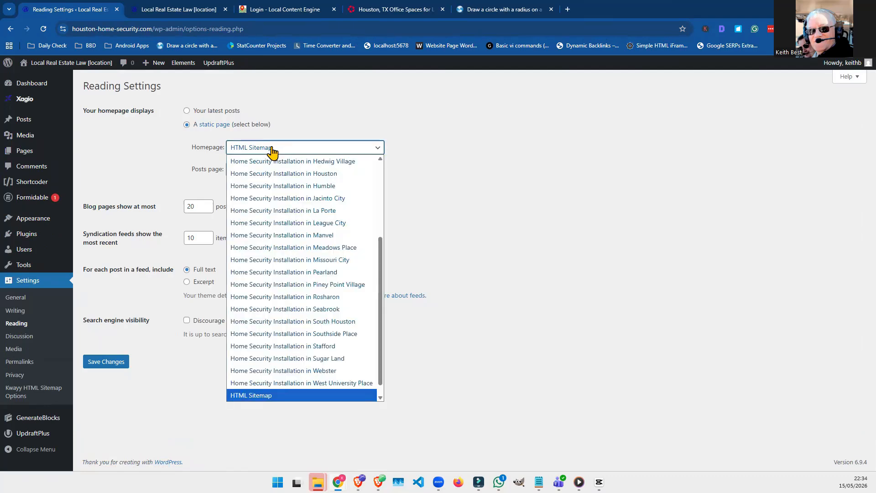
left_click(276, 177)
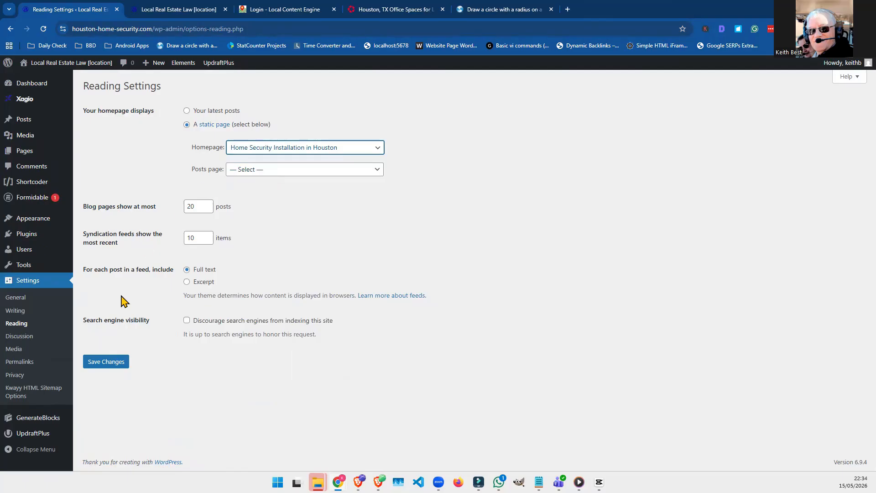
left_click(105, 362)
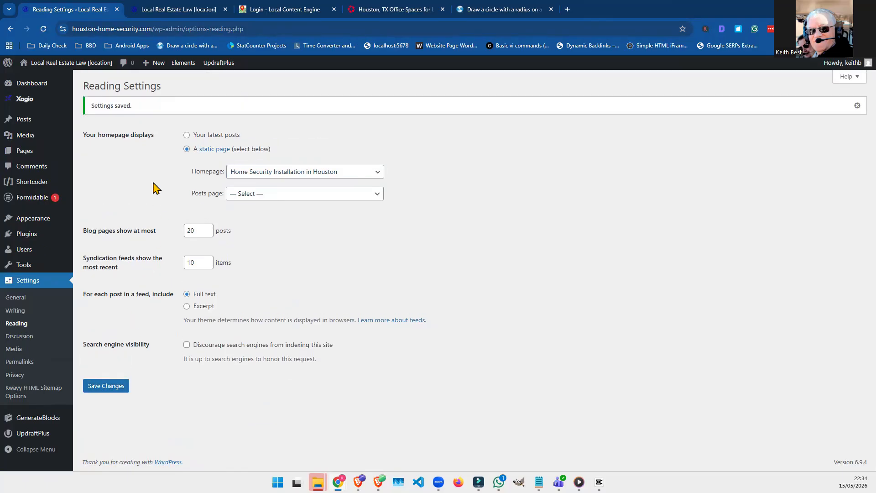
Reload the live houston-home-security.com homepage and check the Houston page's title and body content
mouse_move(92, 63)
left_click(92, 82)
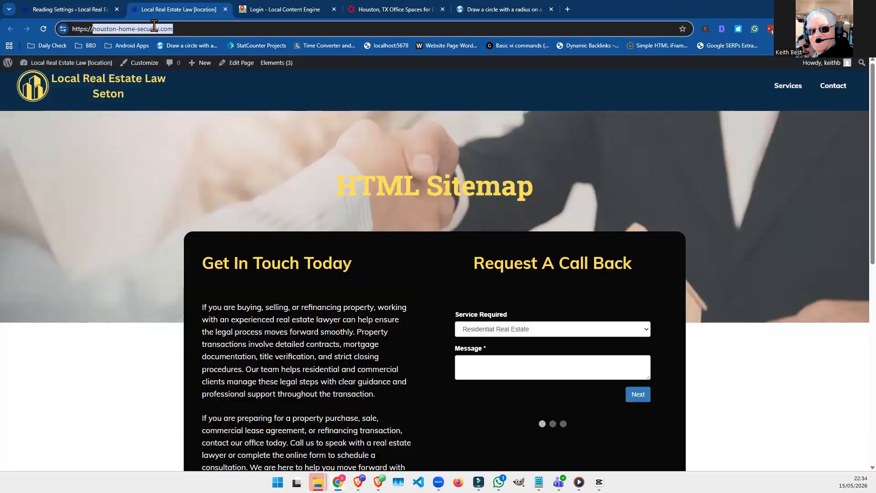
left_click(44, 29)
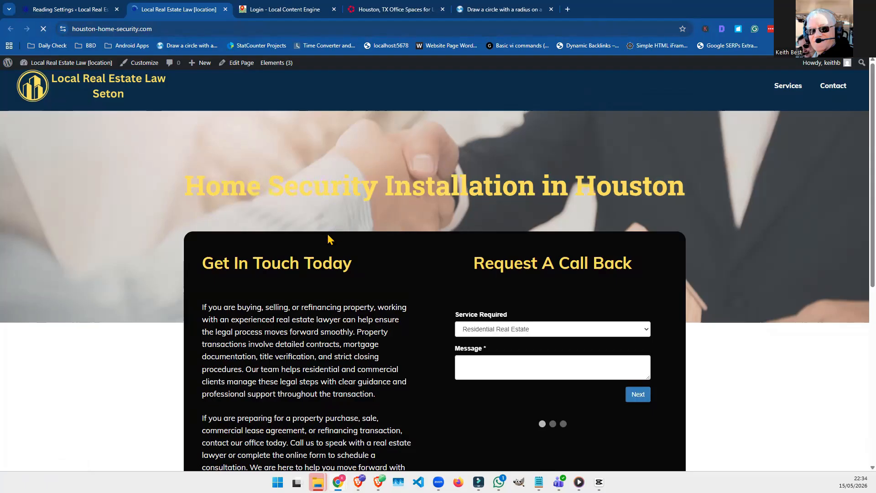
scroll(447, 232, "down", 3)
scroll(416, 230, "down", 3)
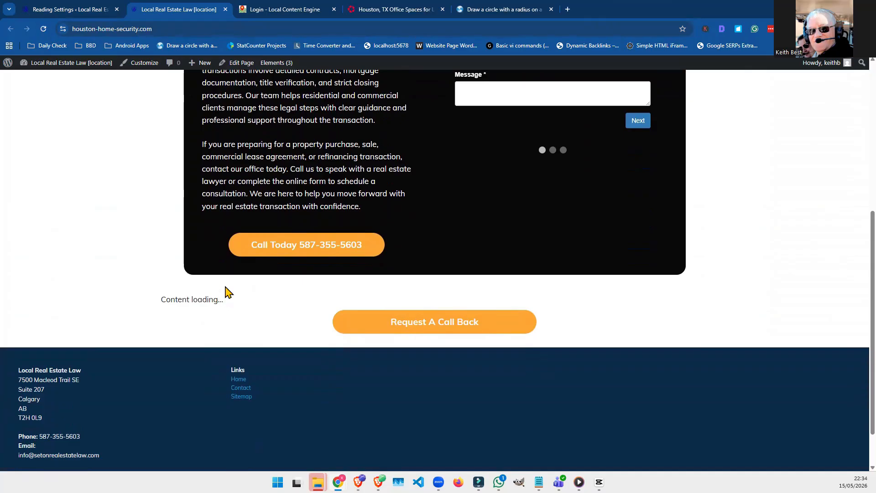
Switch to Local Content Engine, open the content generator and retry the pages whose generation failed
left_click(270, 10)
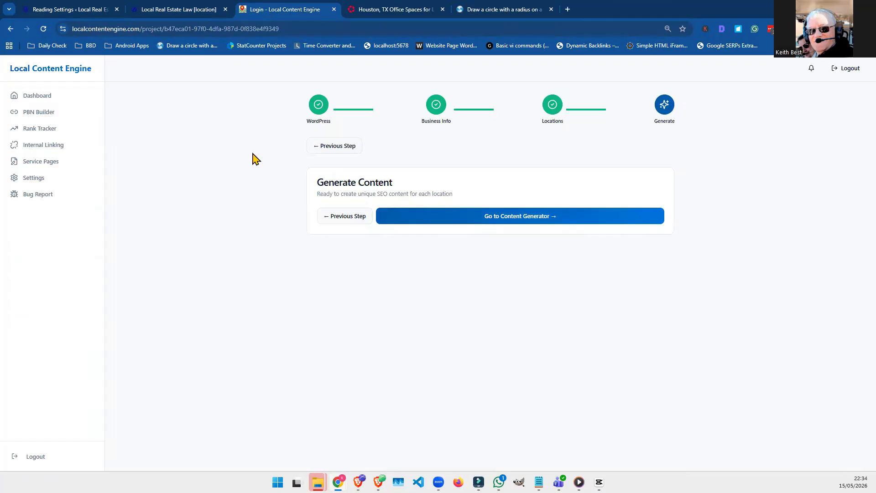
left_click(487, 219)
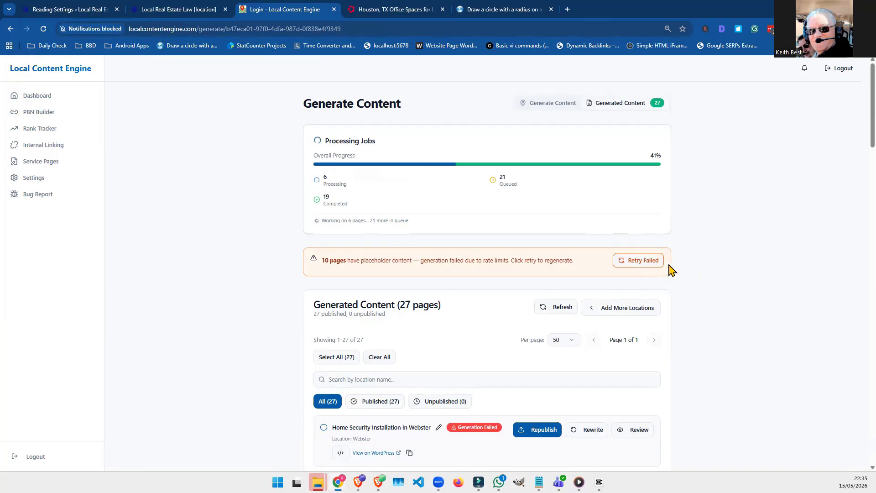
left_click(638, 265)
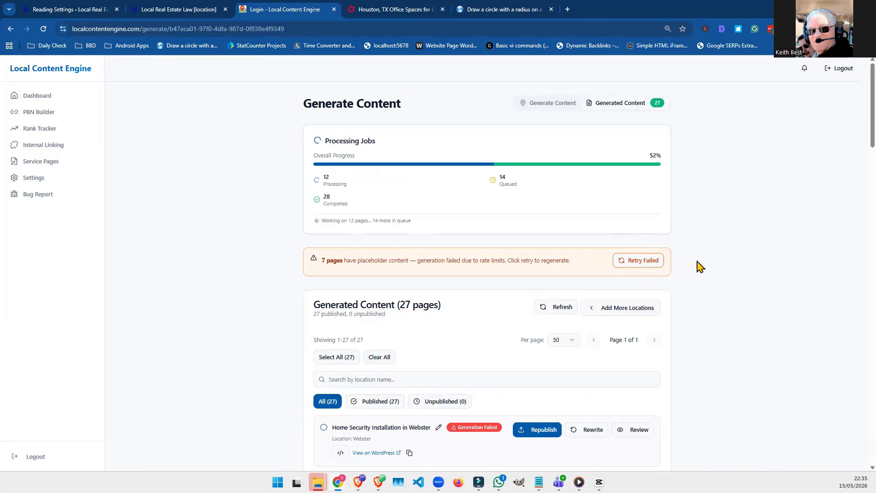
Examine the generated content list to see which location pages are published and which failed
scroll(700, 267, "down", 2)
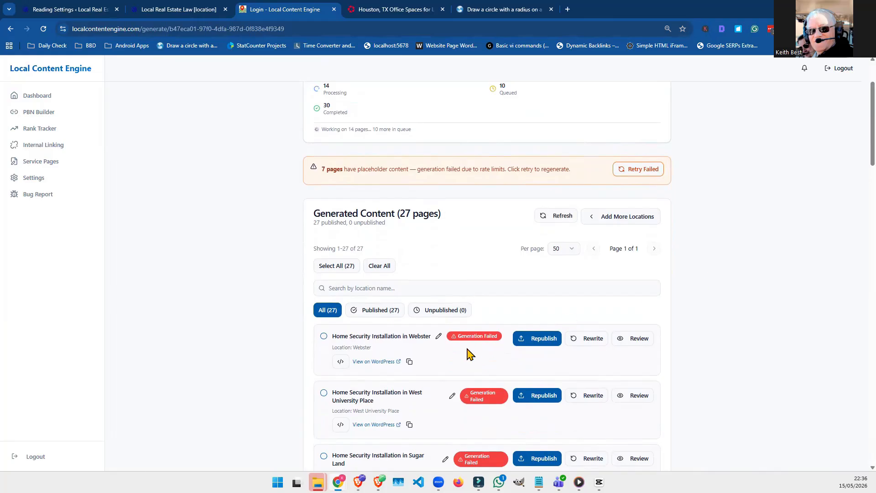
scroll(463, 390, "down", 5)
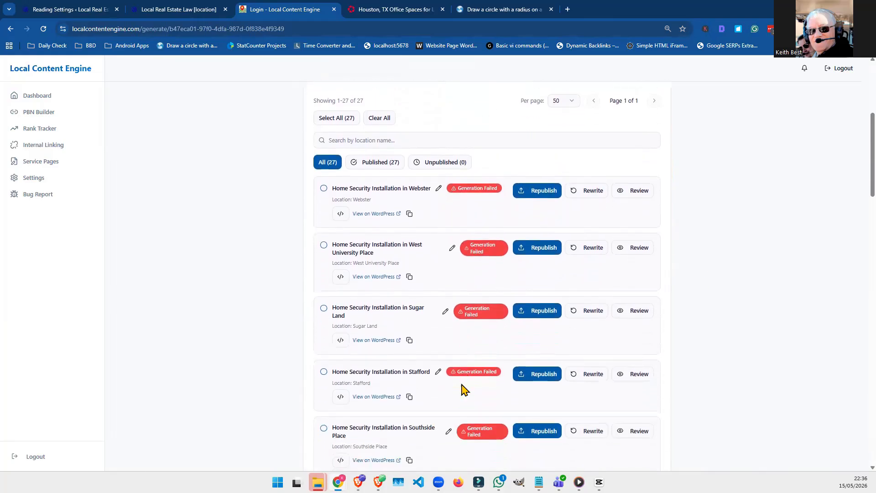
scroll(462, 385, "down", 4)
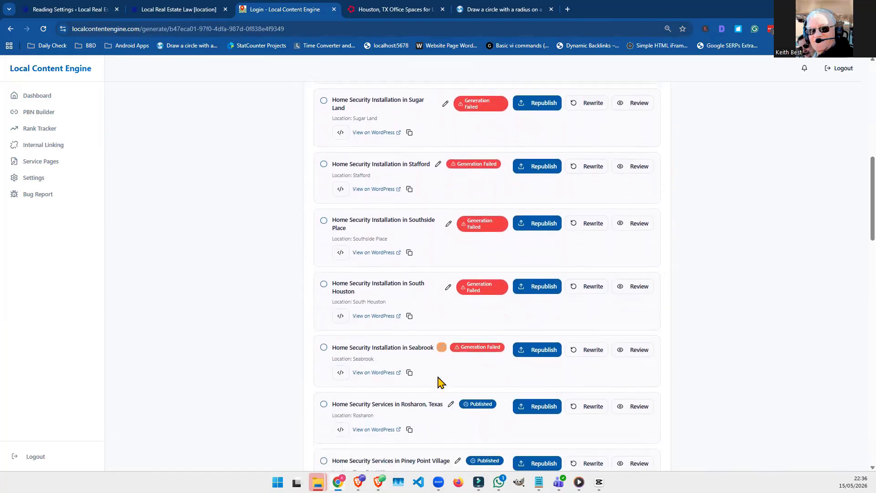
scroll(441, 382, "down", 1)
scroll(439, 382, "down", 7)
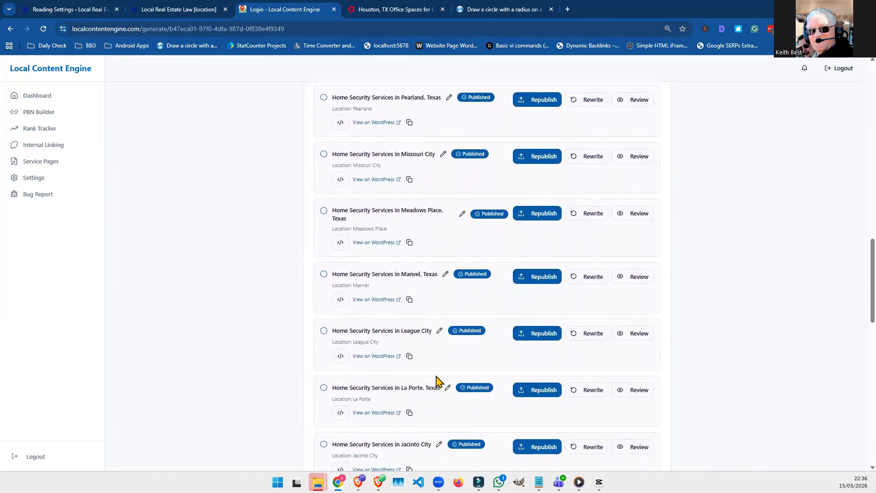
scroll(431, 380, "up", 3)
scroll(431, 380, "up", 4)
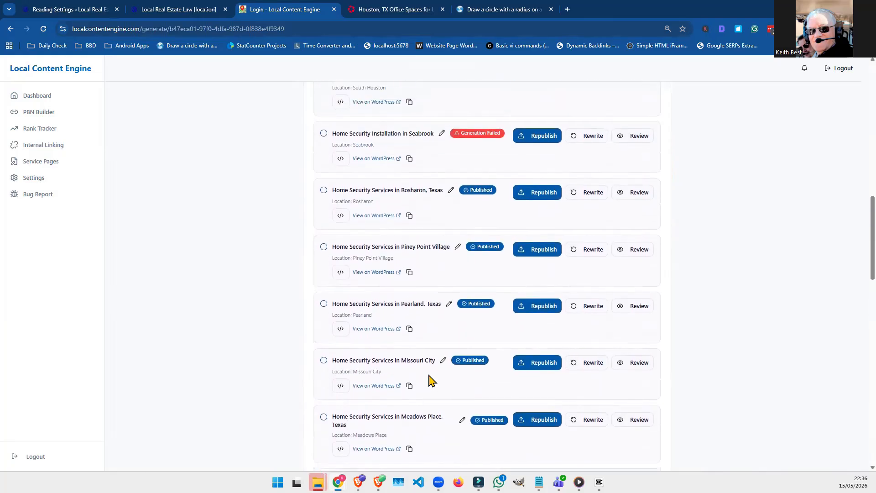
scroll(429, 375, "up", 2)
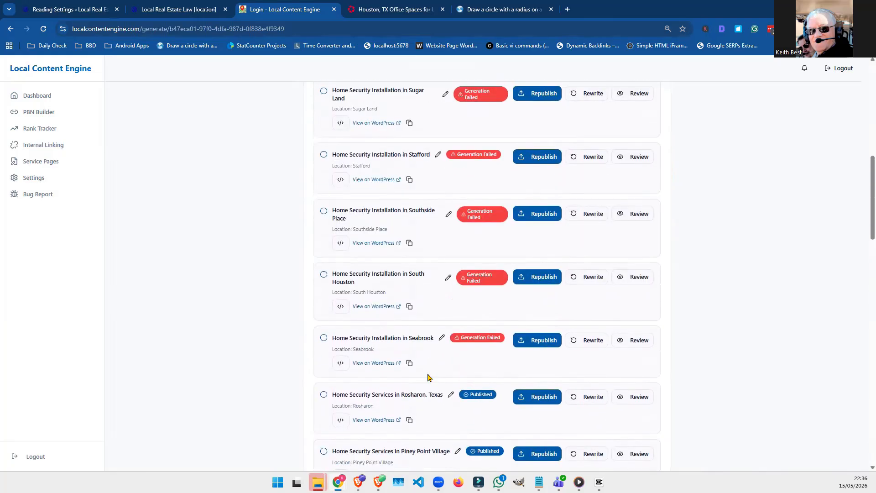
scroll(426, 377, "up", 2)
scroll(426, 376, "down", 5)
scroll(425, 377, "down", 6)
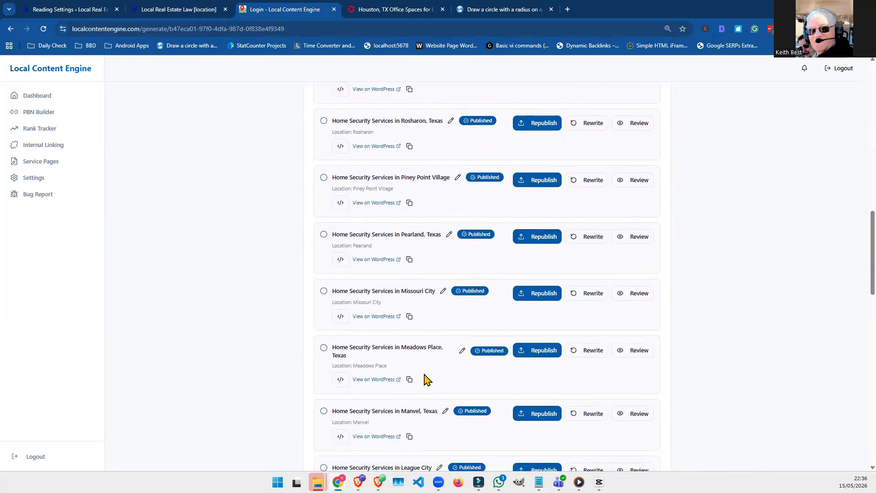
scroll(424, 378, "down", 4)
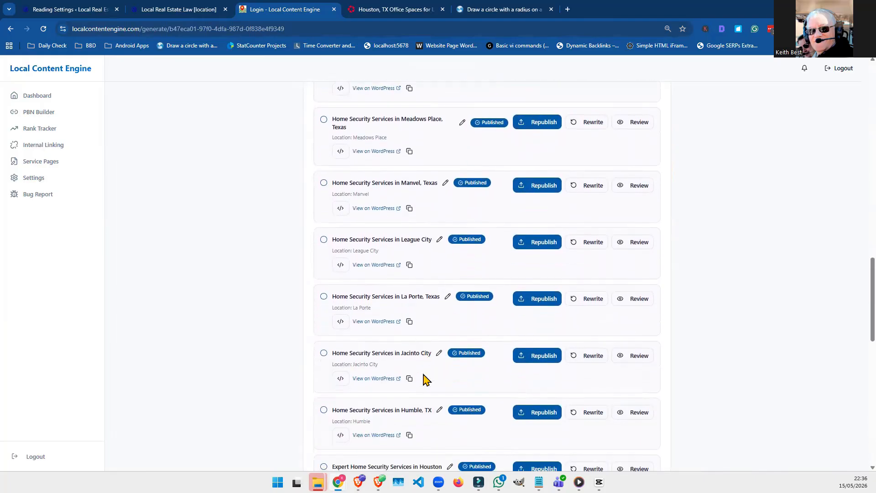
scroll(422, 373, "down", 1)
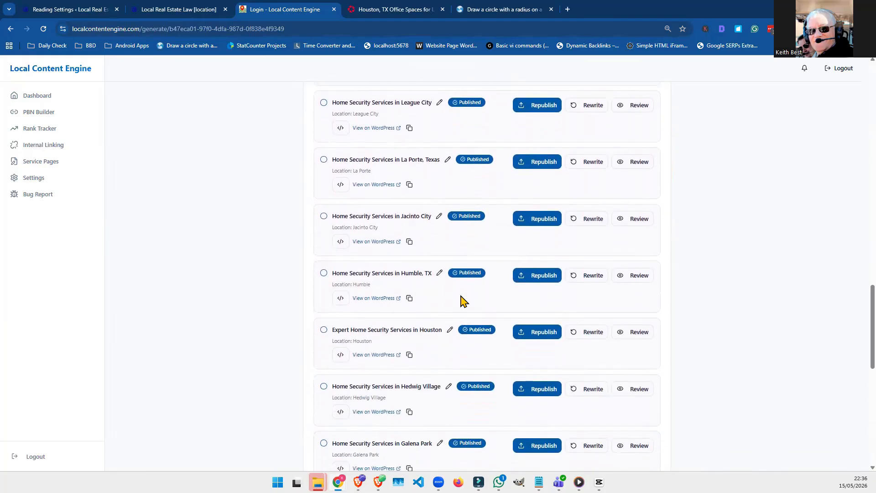
Switch to the live site, reload the homepage and read through the generated Houston content, contact details and footer
left_click(183, 9)
left_click(43, 28)
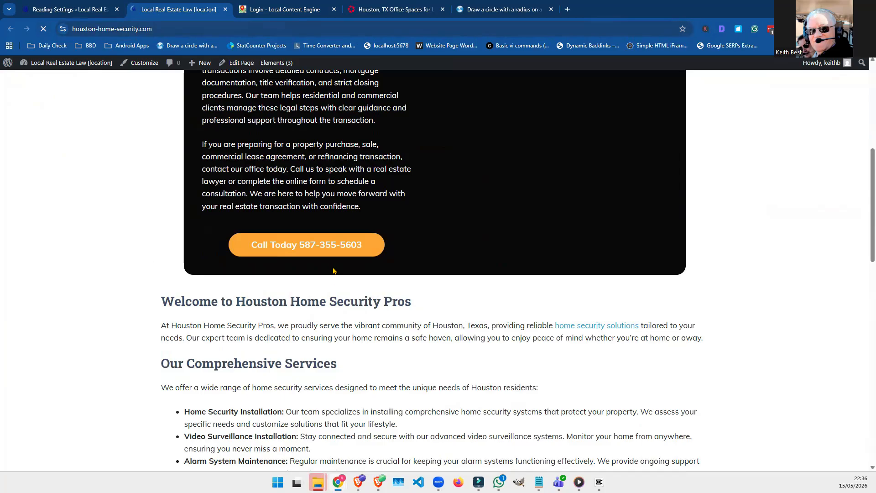
scroll(369, 305, "down", 7)
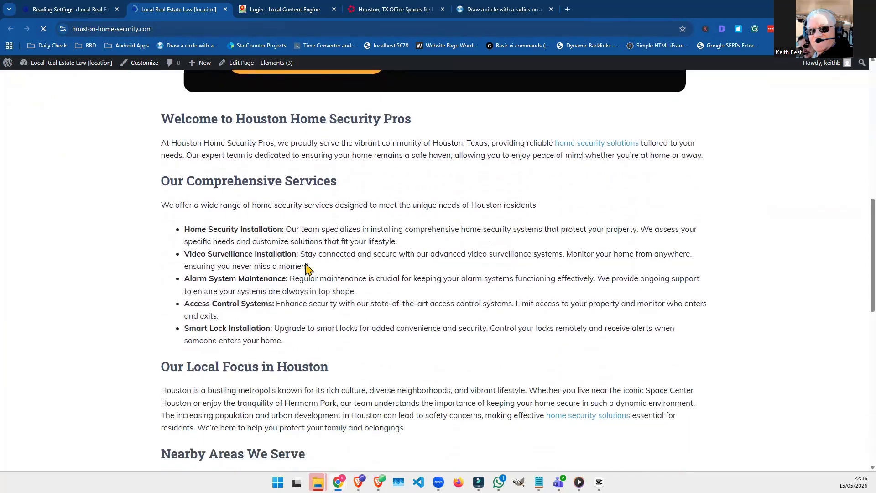
scroll(289, 274, "down", 6)
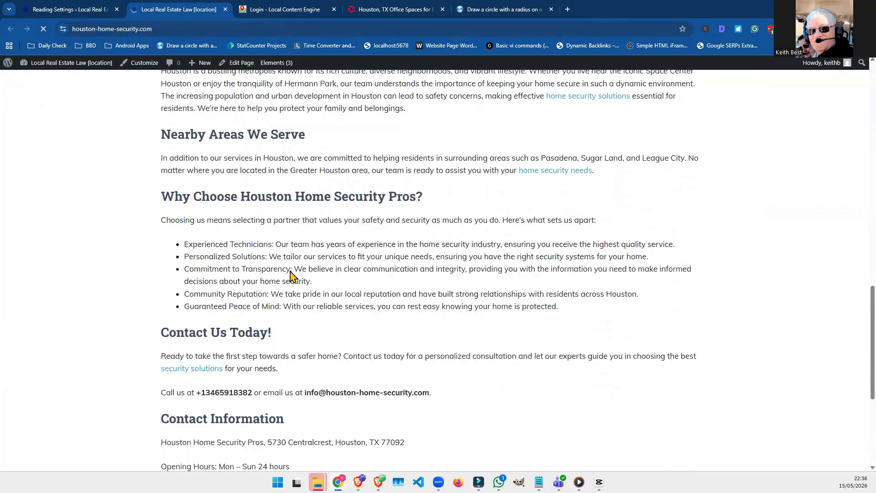
scroll(274, 278, "down", 2)
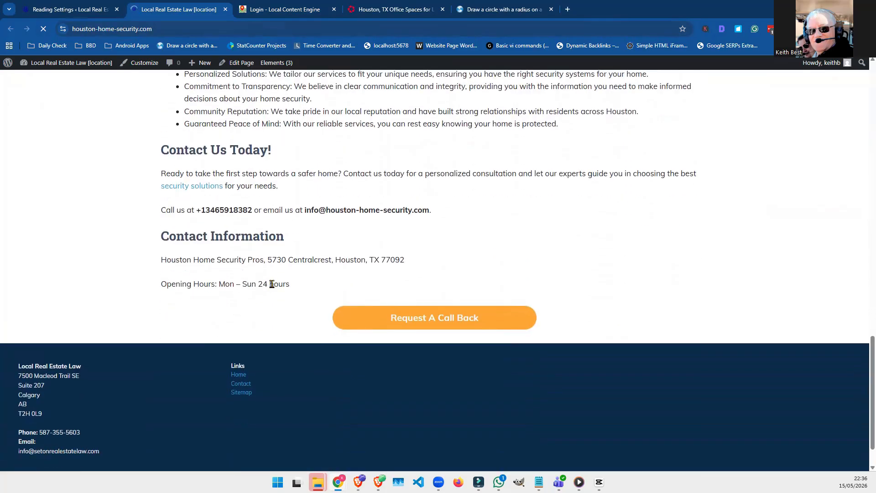
scroll(303, 318, "up", 2)
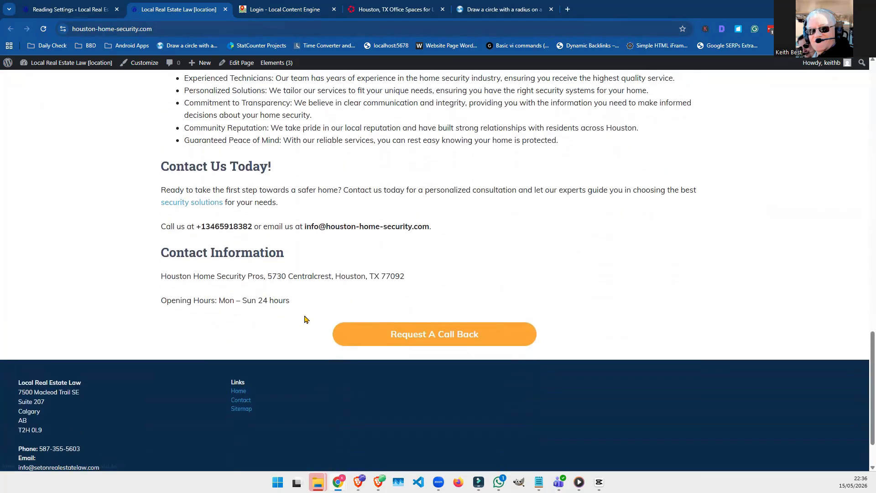
scroll(365, 283, "down", 3)
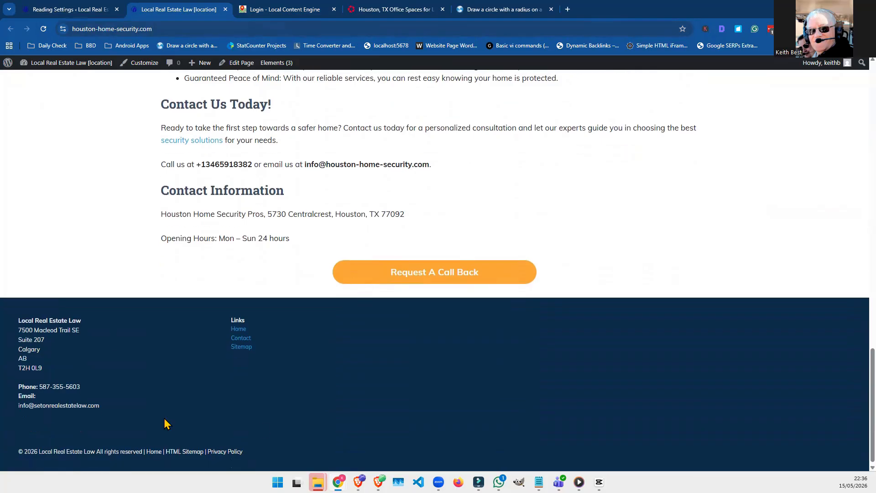
scroll(429, 359, "up", 20)
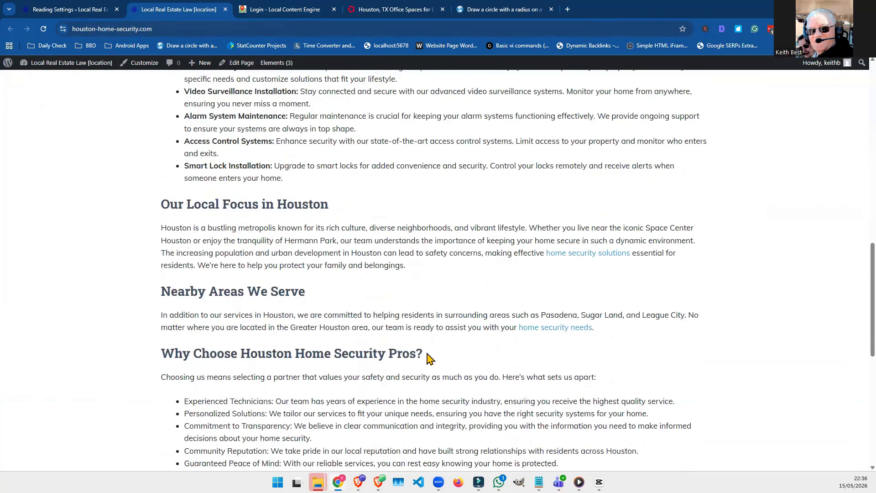
scroll(424, 358, "up", 4)
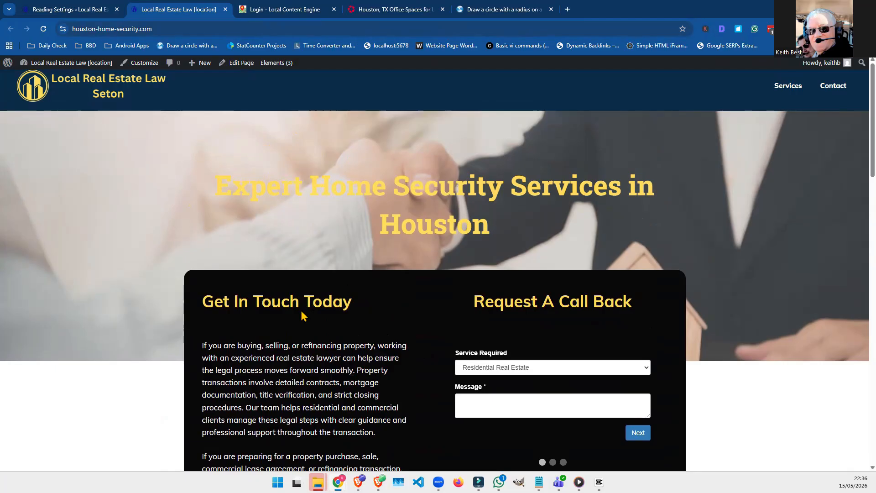
scroll(303, 314, "down", 3)
scroll(295, 295, "down", 2)
scroll(283, 297, "up", 2)
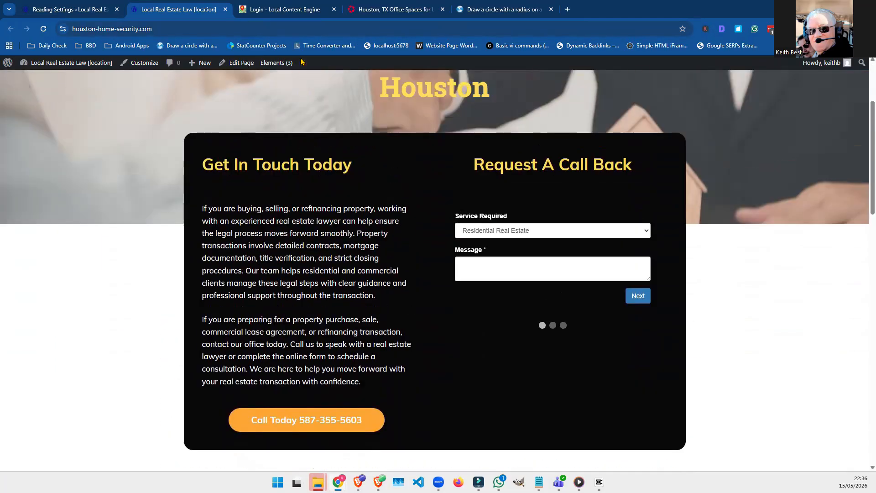
Return to Local Content Engine, check the job progress and retry the remaining failed pages once the queue is processed
left_click(286, 10)
scroll(305, 181, "up", 15)
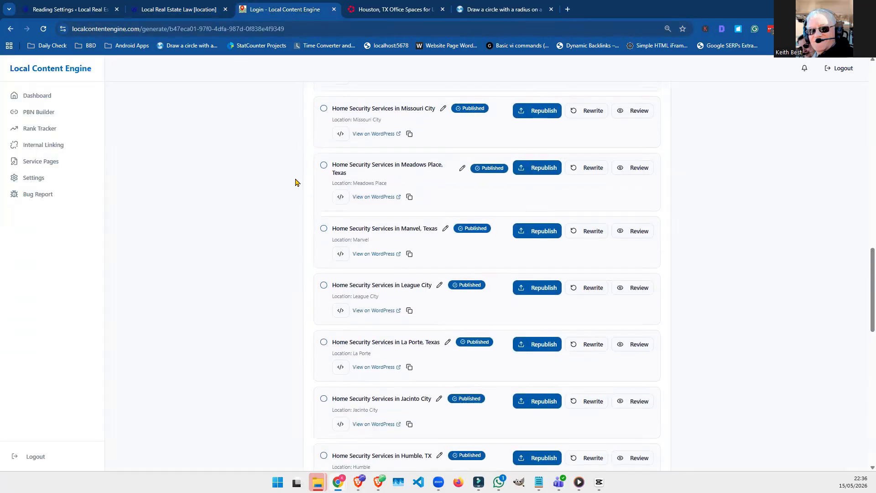
scroll(288, 177, "up", 8)
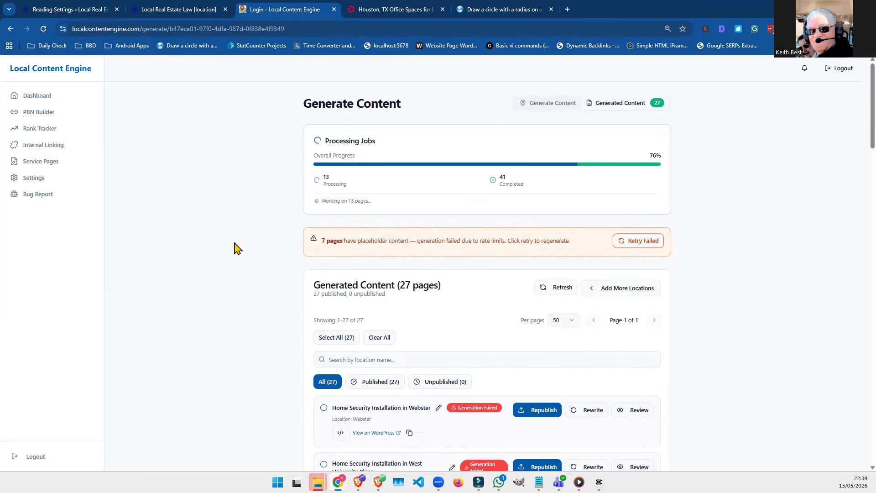
right_click(200, 244)
left_click(180, 246)
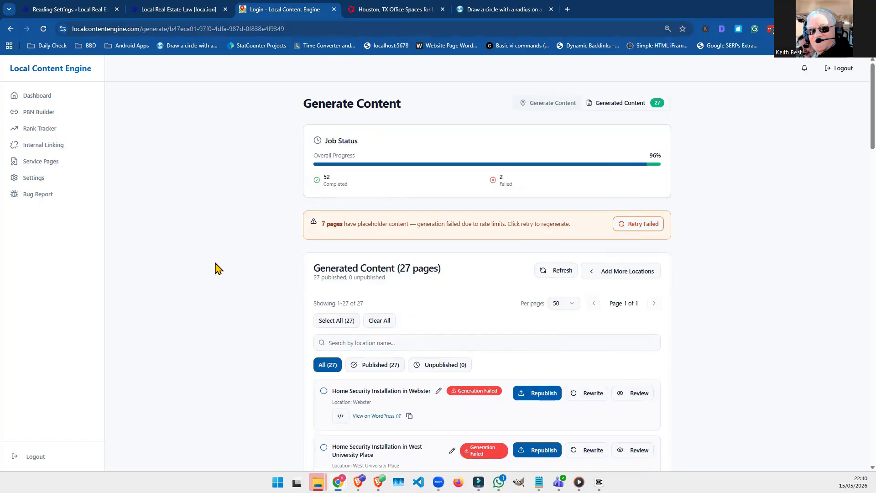
left_click(630, 226)
scroll(546, 248, "down", 3)
scroll(548, 251, "up", 3)
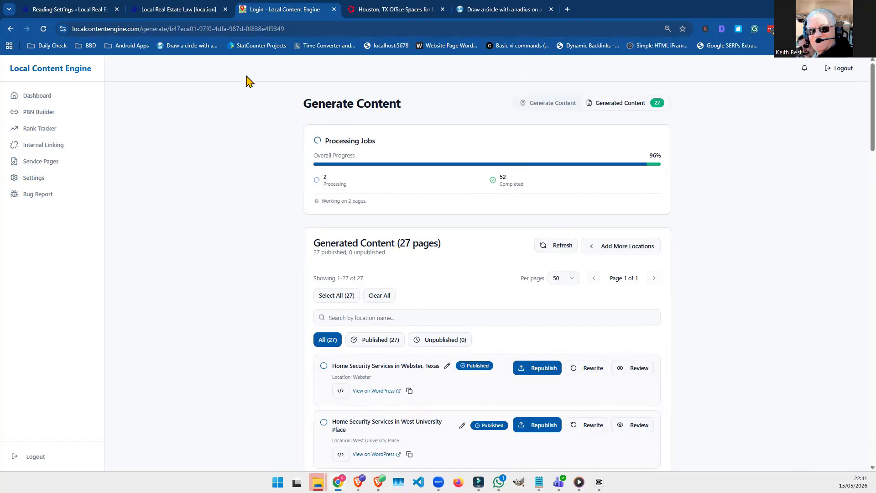
Switch to the live site, reload the homepage and examine the internal links in the Houston content
left_click(181, 10)
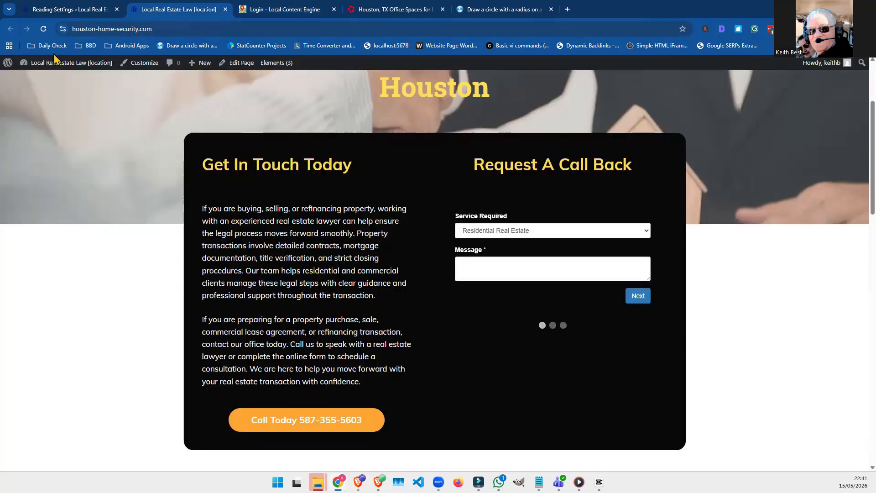
left_click(44, 29)
scroll(114, 118, "down", 5)
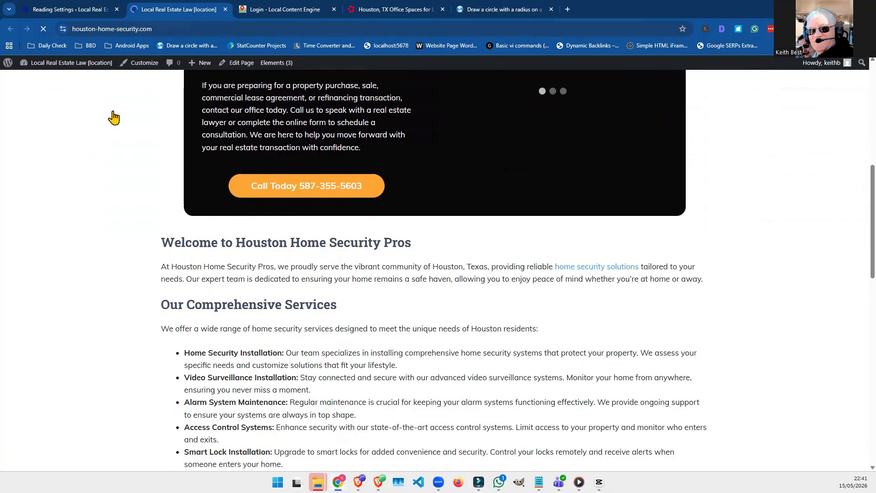
scroll(114, 118, "down", 1)
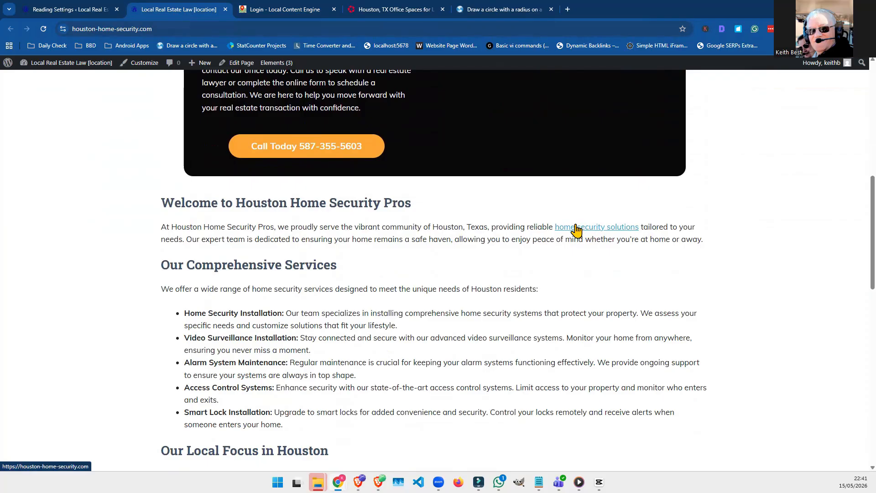
scroll(544, 231, "down", 4)
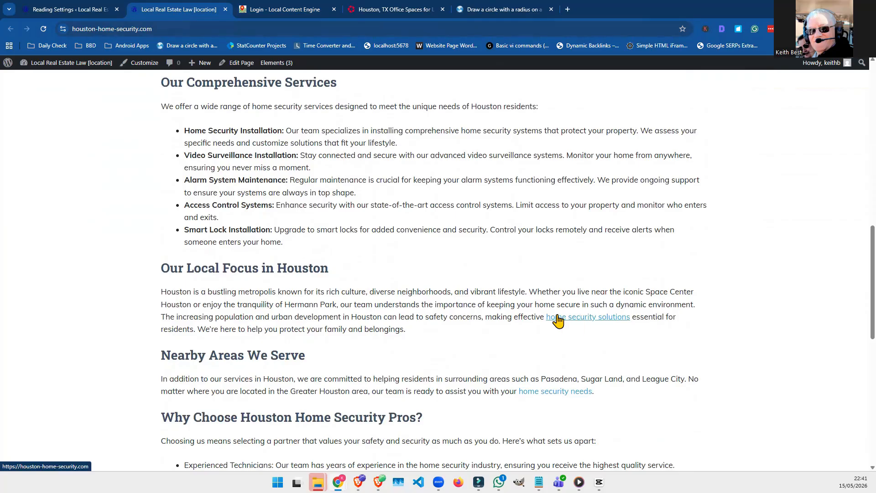
scroll(570, 322, "down", 1)
scroll(569, 322, "down", 2)
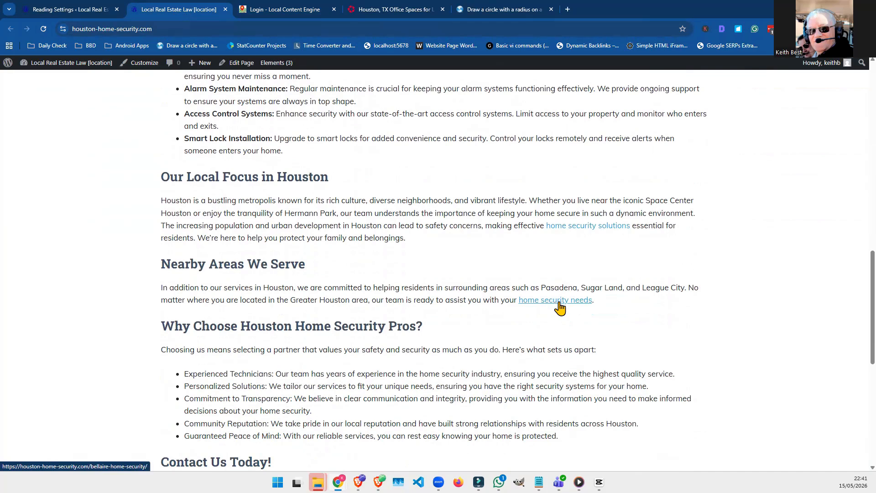
scroll(561, 308, "down", 3)
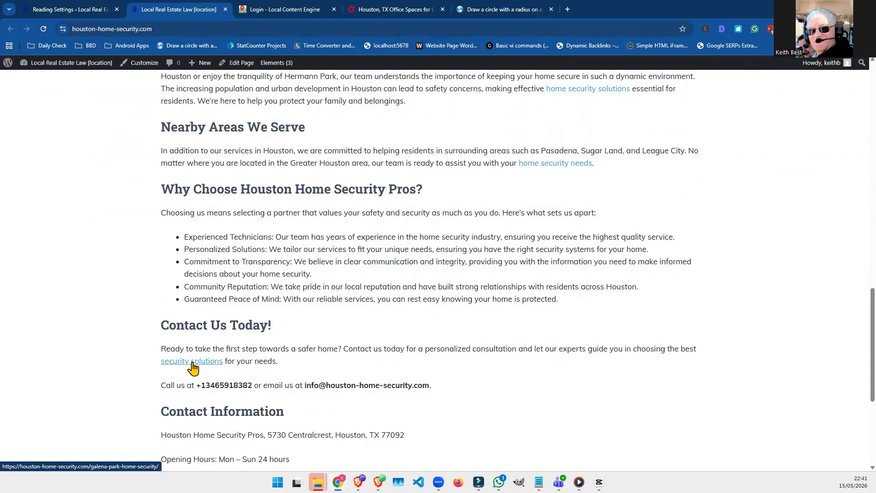
scroll(192, 365, "down", 3)
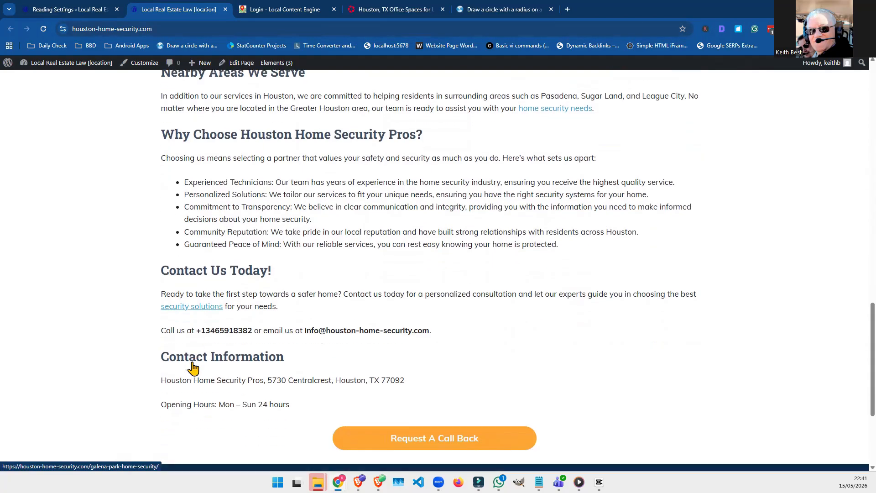
scroll(191, 364, "up", 3)
scroll(190, 363, "up", 4)
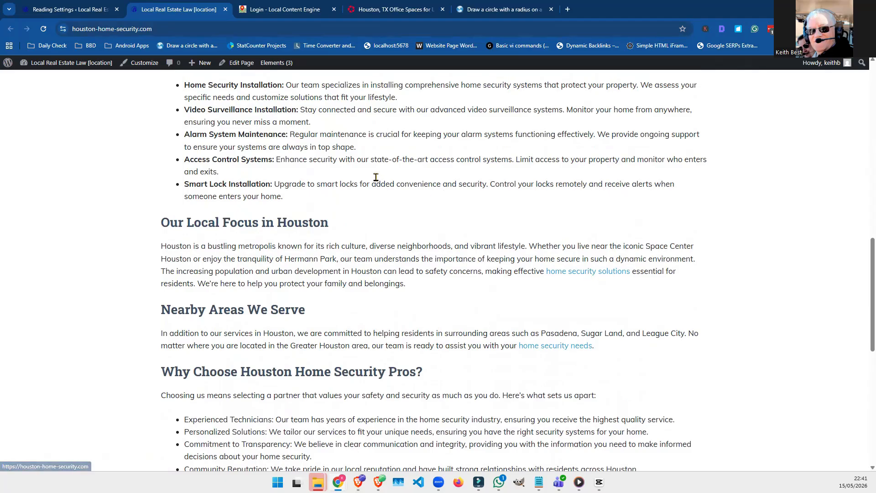
scroll(258, 121, "up", 1)
Open the Houston homepage for editing and check the target of the "home security needs" link under Nearby Areas We Serve
left_click(240, 65)
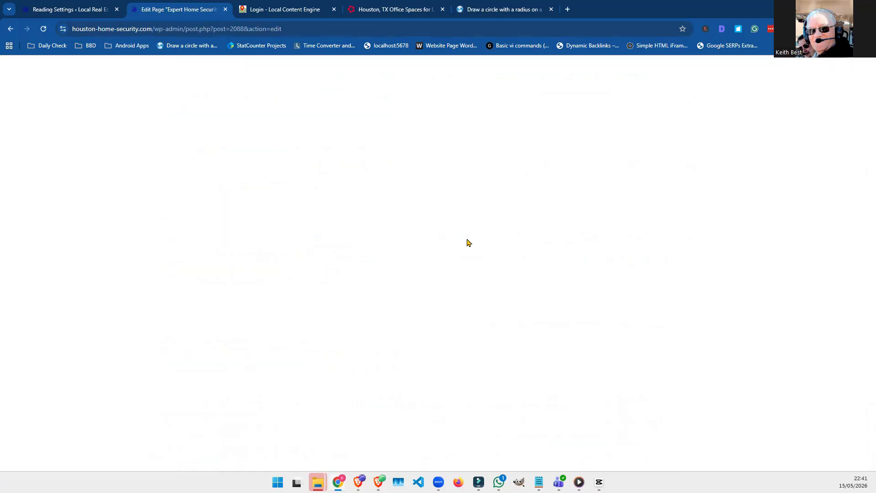
scroll(499, 275, "down", 8)
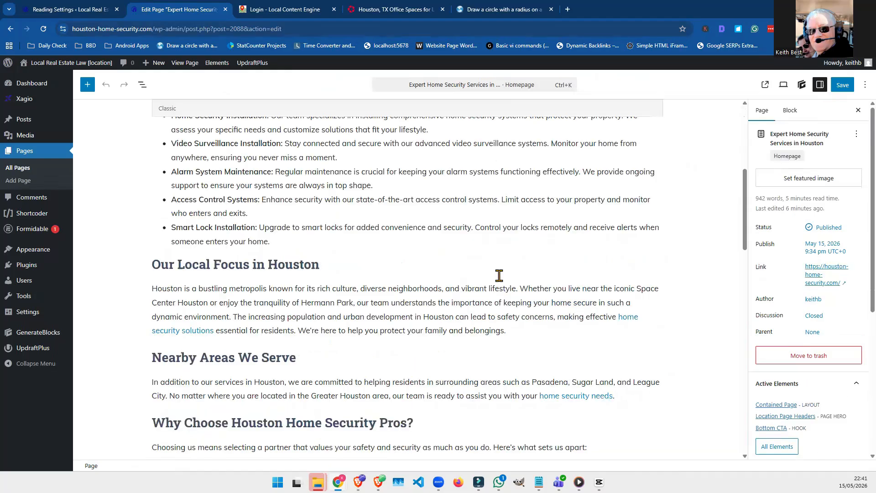
left_click(567, 258)
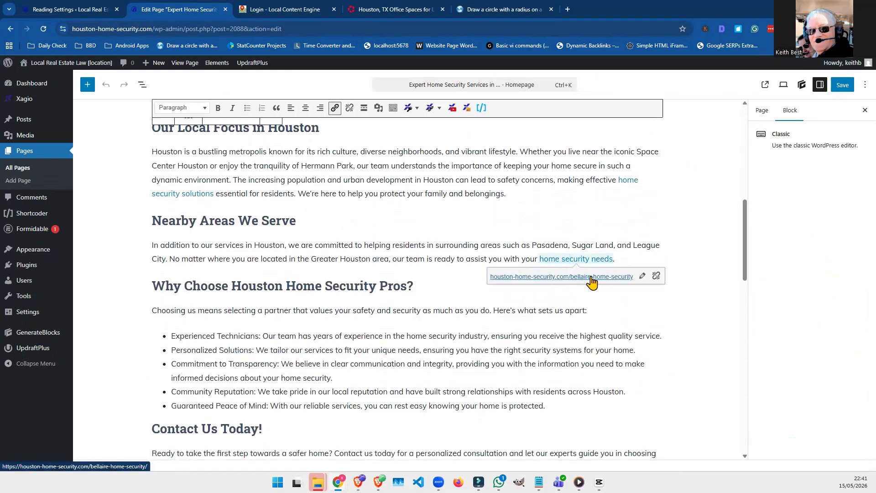
scroll(461, 250, "up", 1)
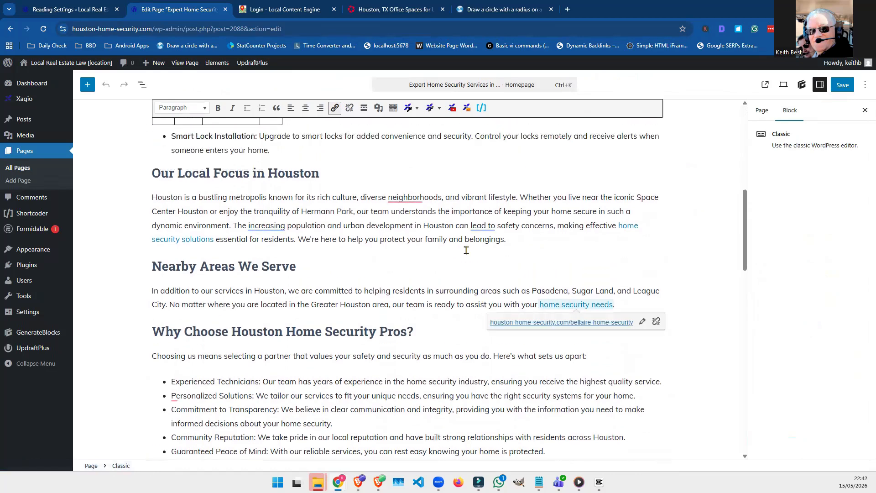
Relink "home security solutions" under Our Local Focus in Houston to the Home Security Services in Sugar Land, Texas page and save
left_click(628, 227)
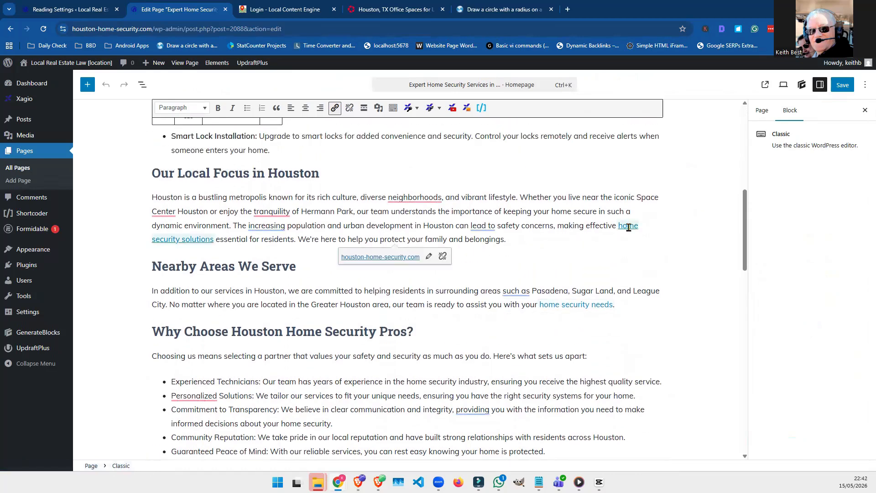
left_click(429, 259)
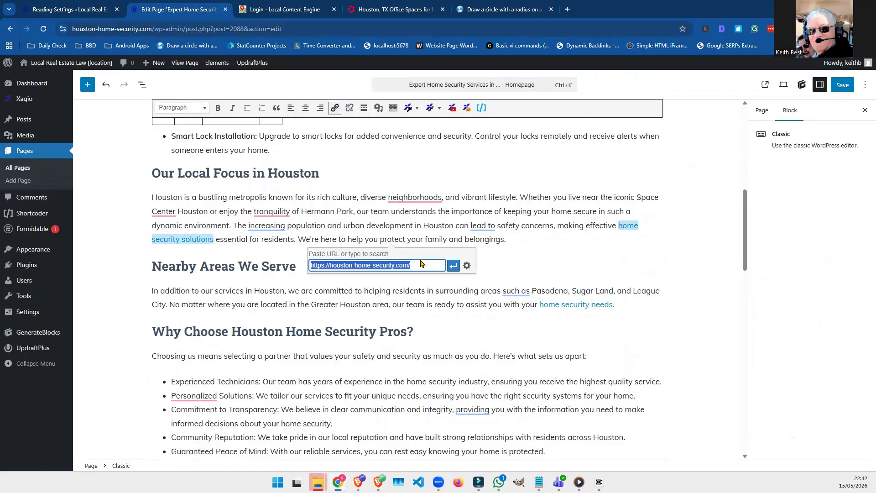
left_click(422, 265)
triple_click(421, 265)
key("BackSpace")
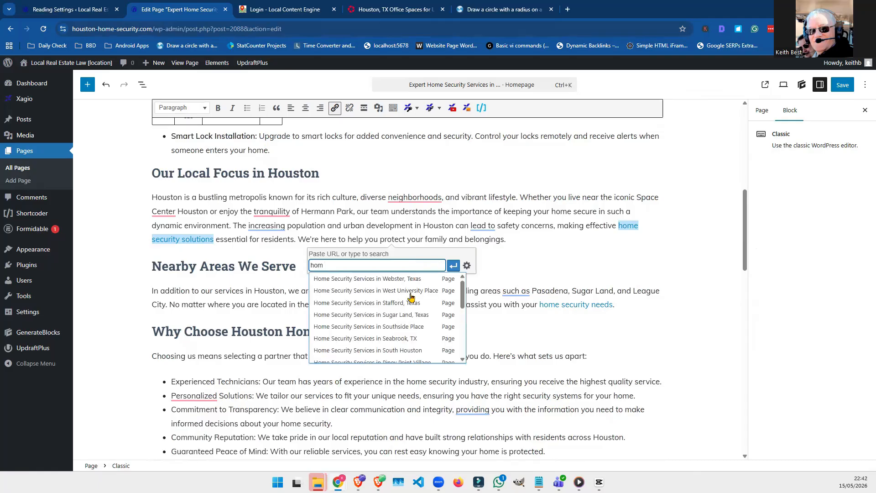
left_click(406, 315)
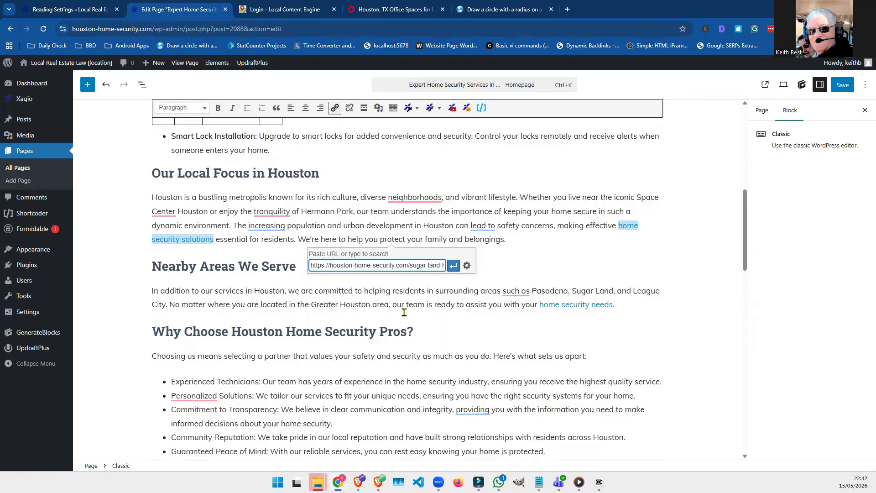
left_click(453, 265)
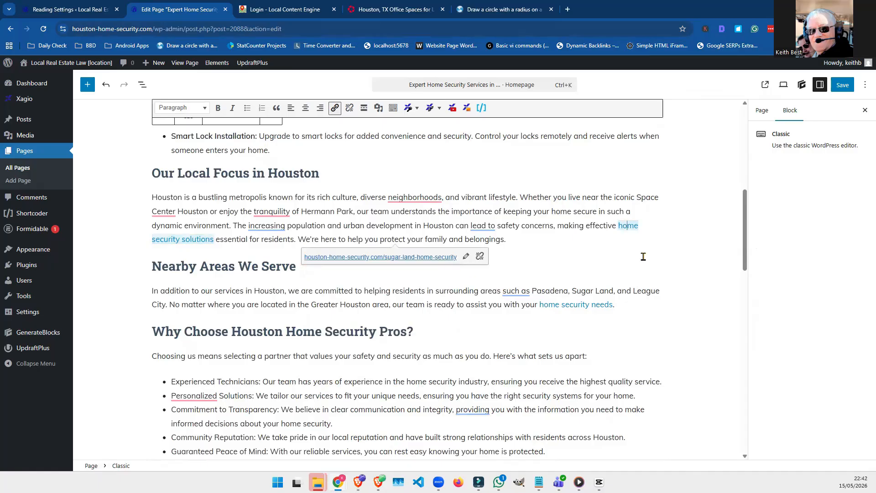
left_click(626, 260)
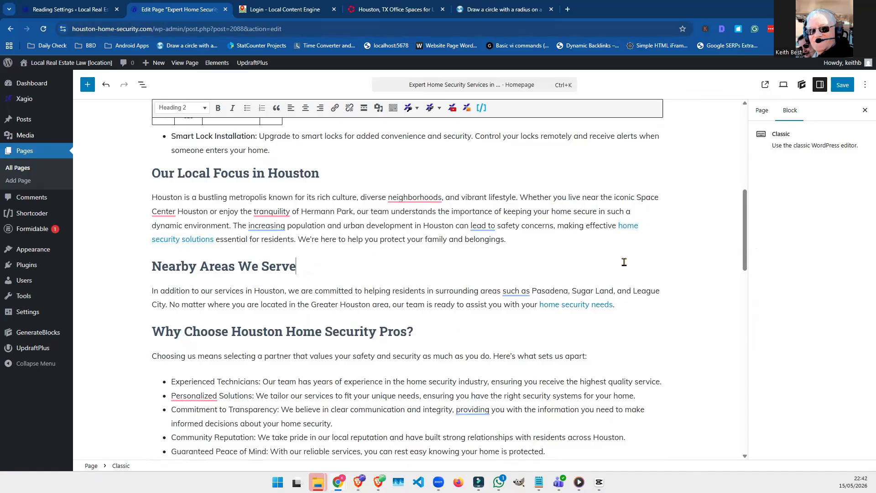
left_click(843, 85)
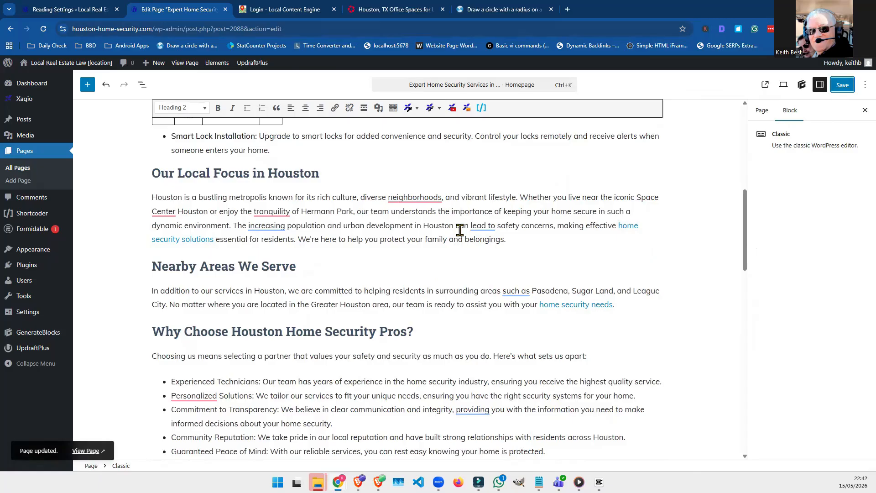
Review the Houston page's content in the editor, from the title and welcome section through the contact information
scroll(367, 284, "up", 6)
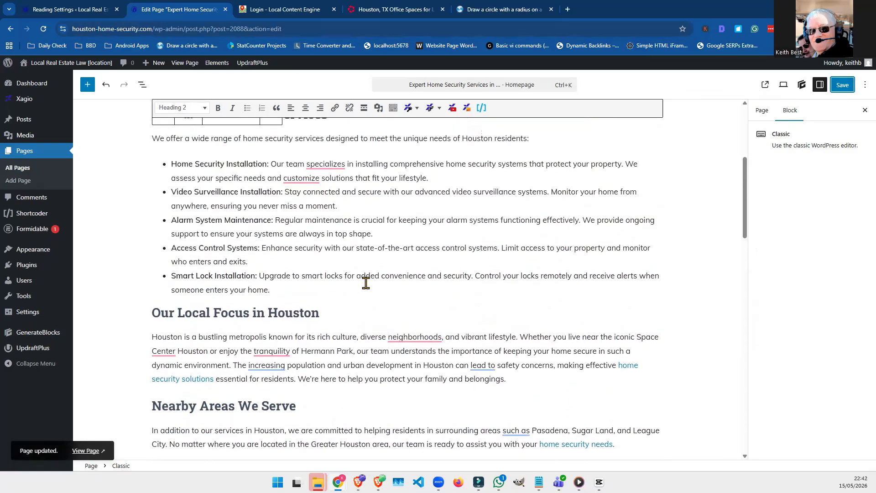
scroll(362, 282, "up", 2)
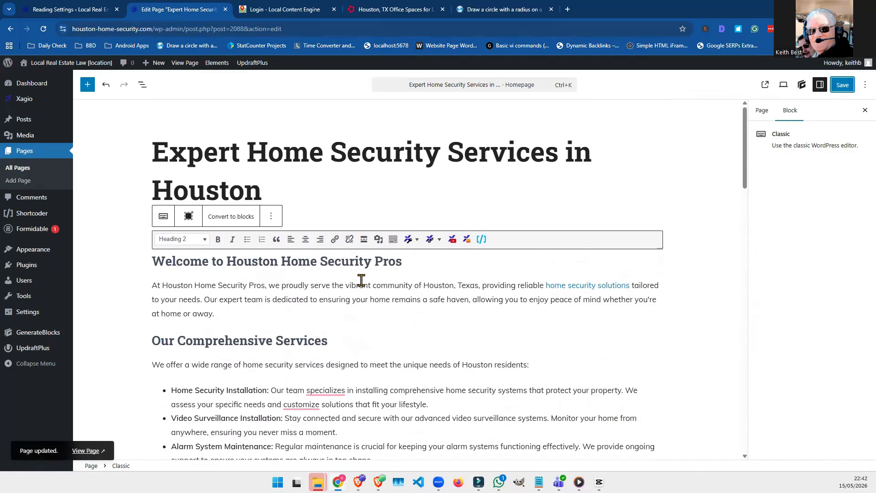
scroll(361, 280, "down", 13)
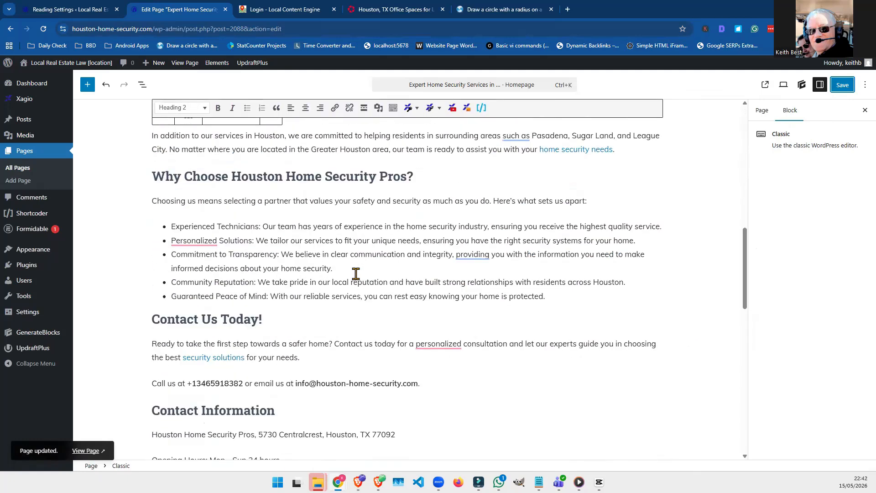
scroll(355, 272, "up", 13)
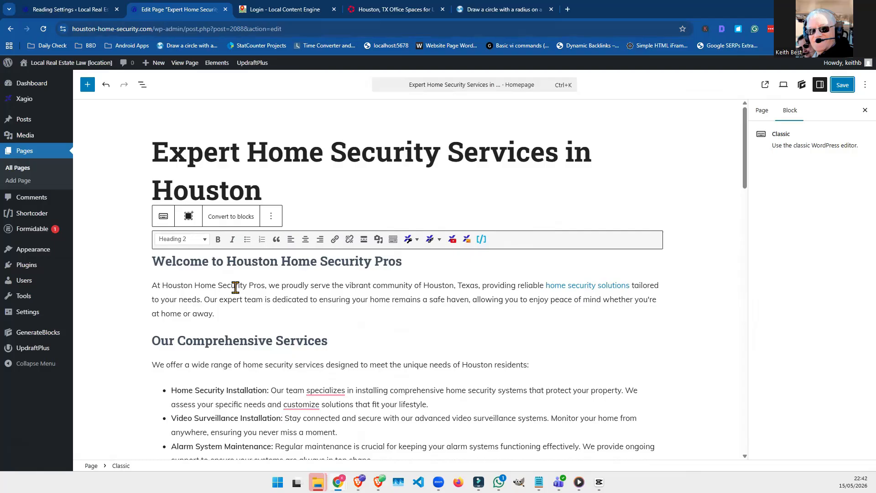
scroll(292, 306, "down", 8)
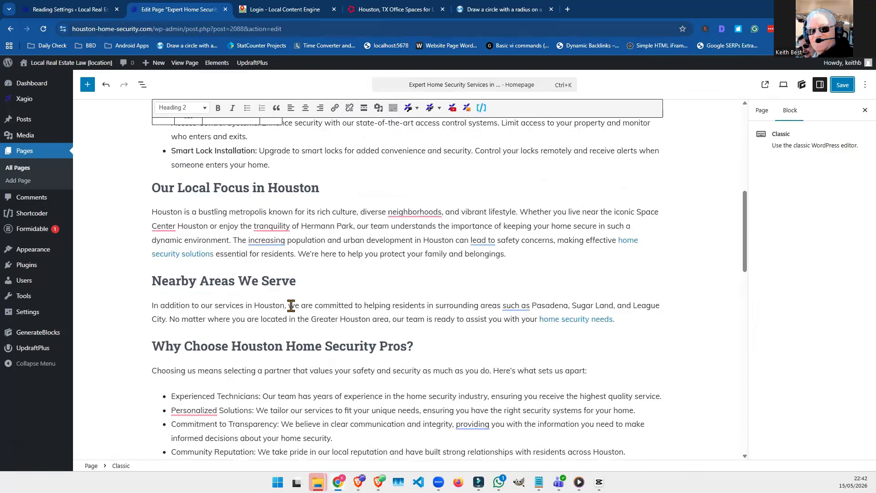
scroll(291, 306, "down", 1)
scroll(290, 305, "up", 9)
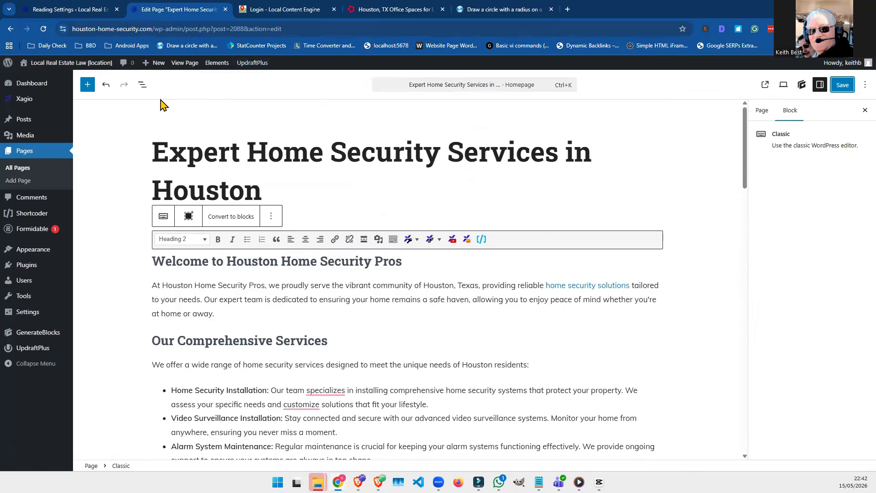
Open the live homepage in a new tab and check its Houston content, internal links and footer
mouse_move(247, 68)
mouse_move(64, 68)
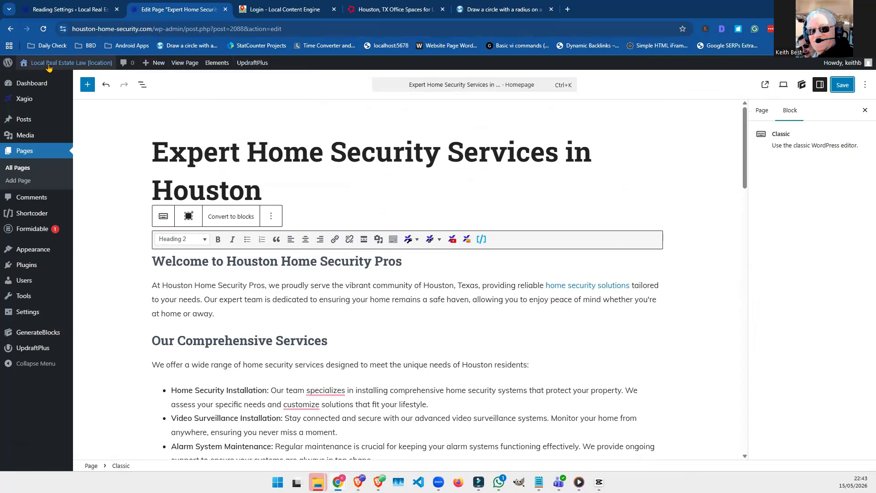
right_click(39, 80)
left_click(62, 90)
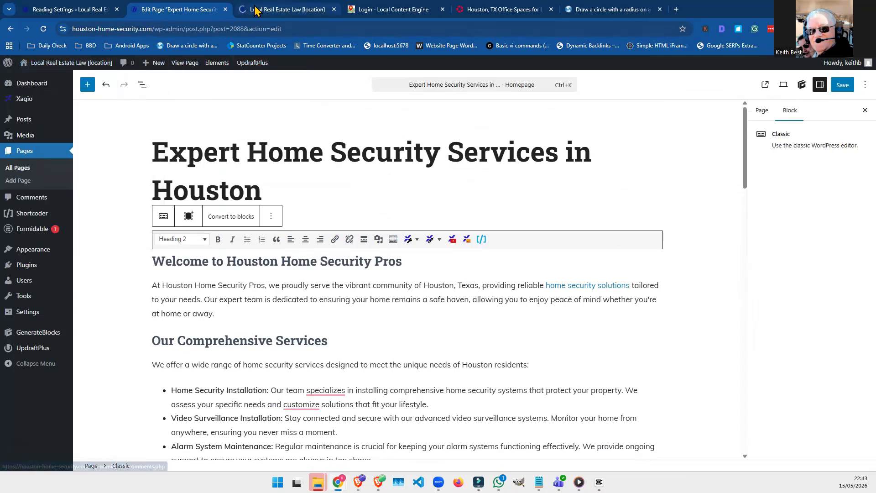
left_click(259, 10)
scroll(182, 153, "down", 10)
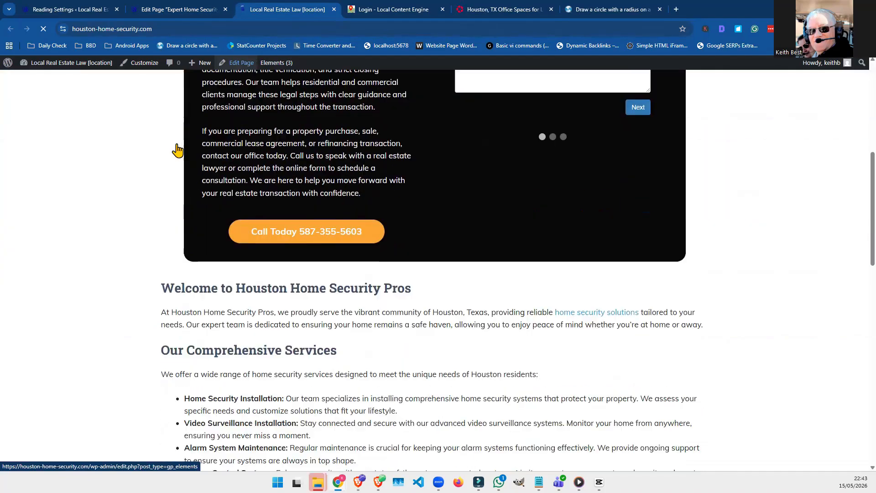
scroll(297, 147, "down", 10)
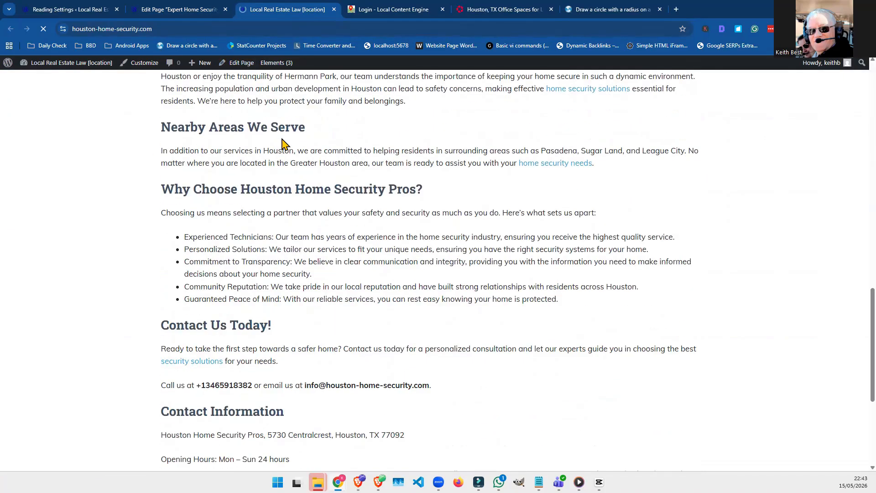
scroll(297, 155, "up", 2)
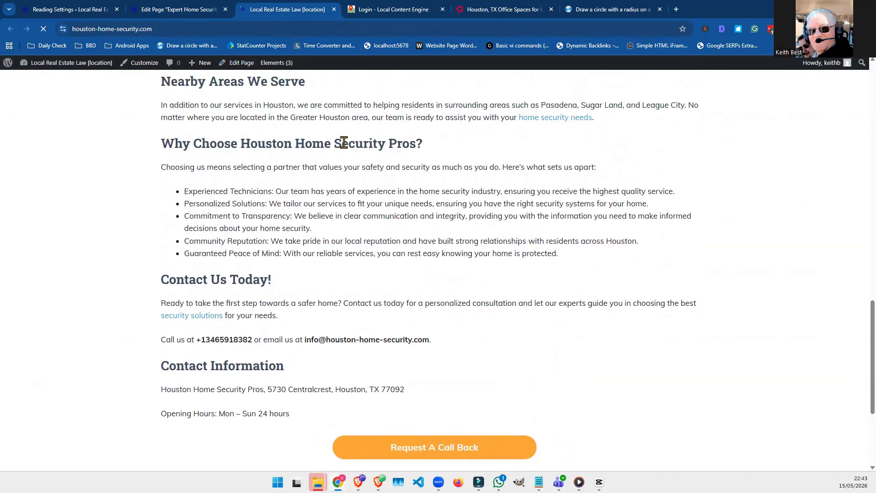
scroll(378, 215, "down", 4)
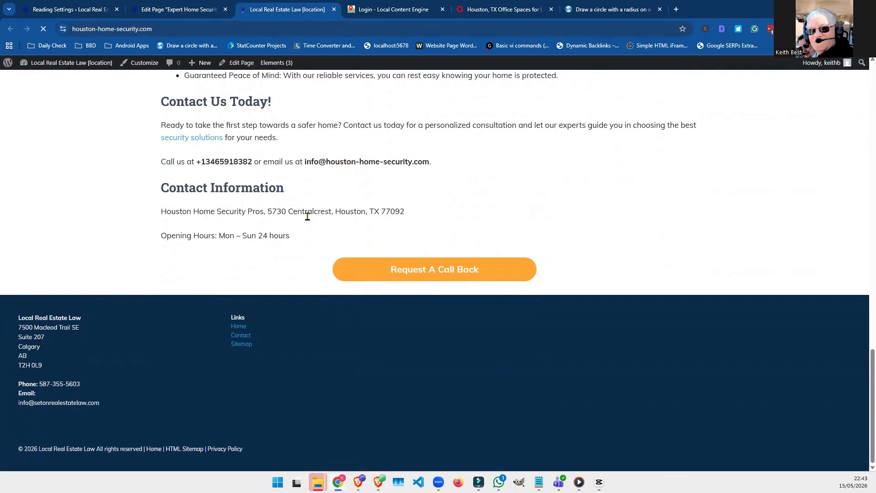
scroll(306, 221, "up", 2)
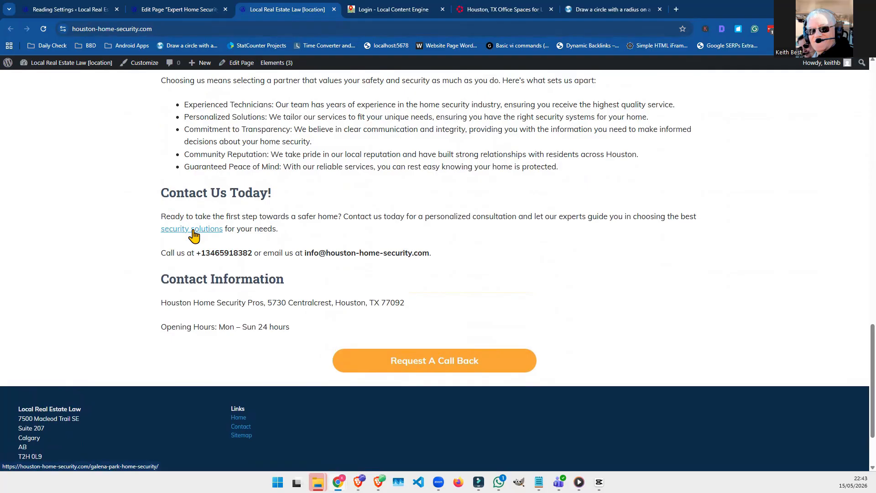
Follow the "security solutions" link under Contact Us Today to the Galena Park page and read through its content
left_click(193, 234)
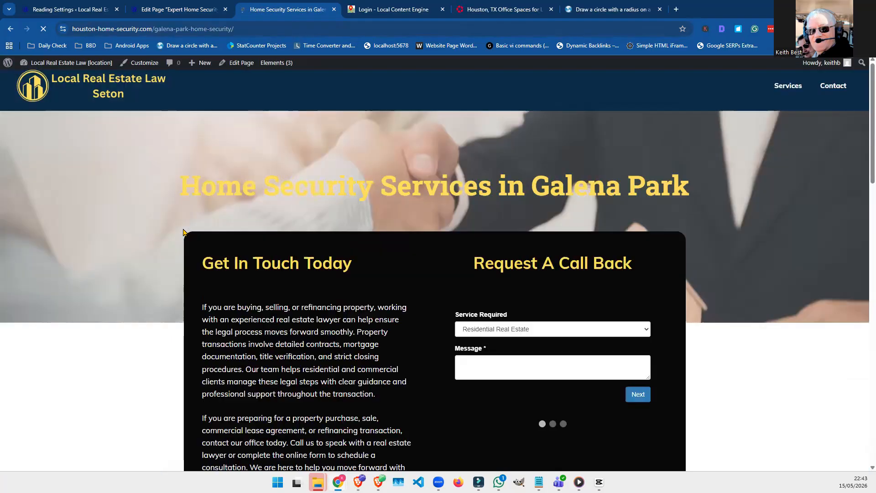
scroll(180, 226, "down", 5)
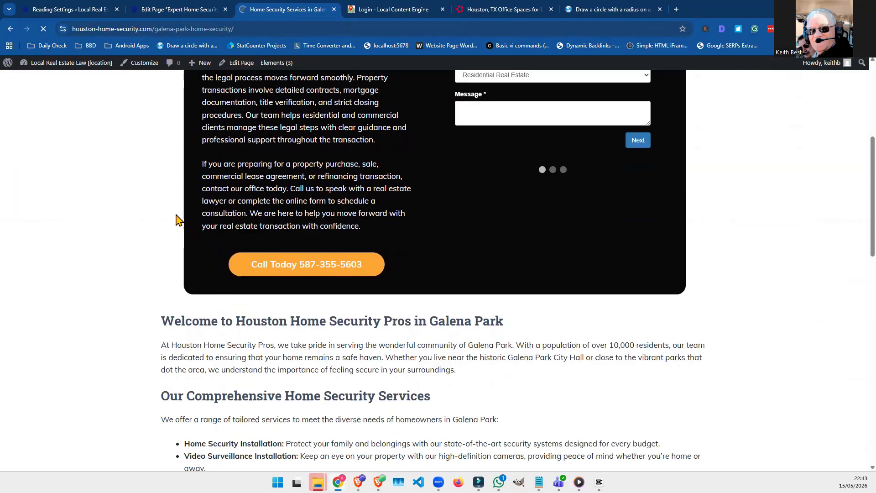
scroll(178, 221, "down", 10)
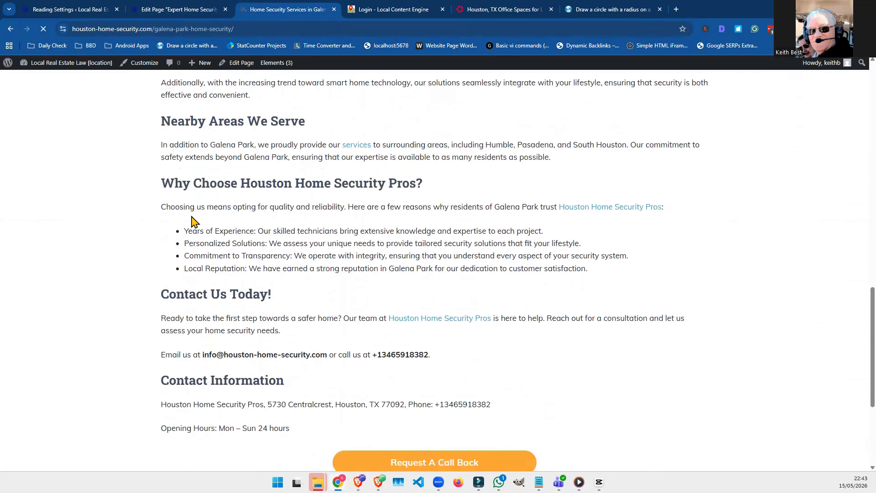
Follow the "services" link under Nearby Areas We Serve to the Southside Place page and read its content and internal links
scroll(194, 222, "down", 1)
scroll(192, 222, "up", 1)
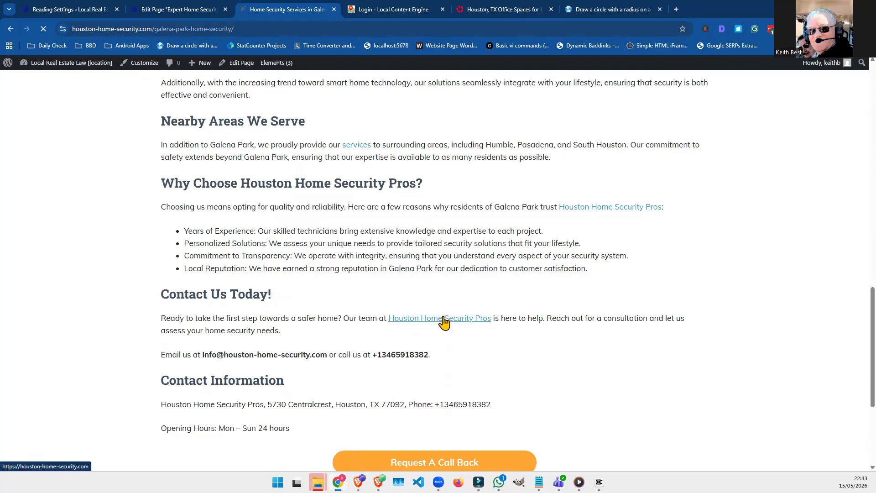
scroll(446, 323, "up", 1)
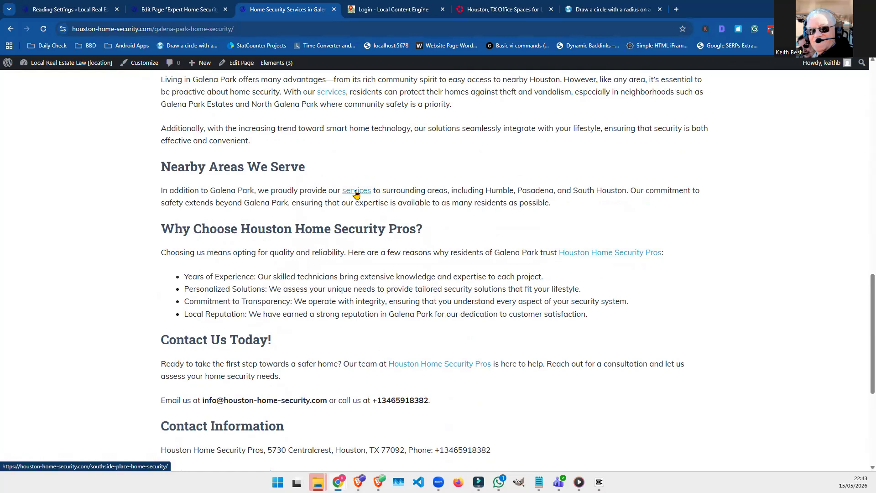
left_click(357, 191)
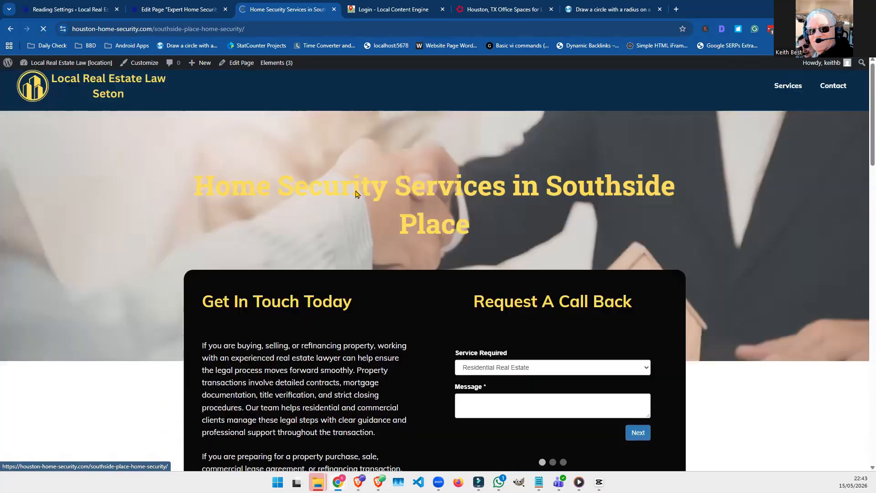
scroll(340, 241, "down", 8)
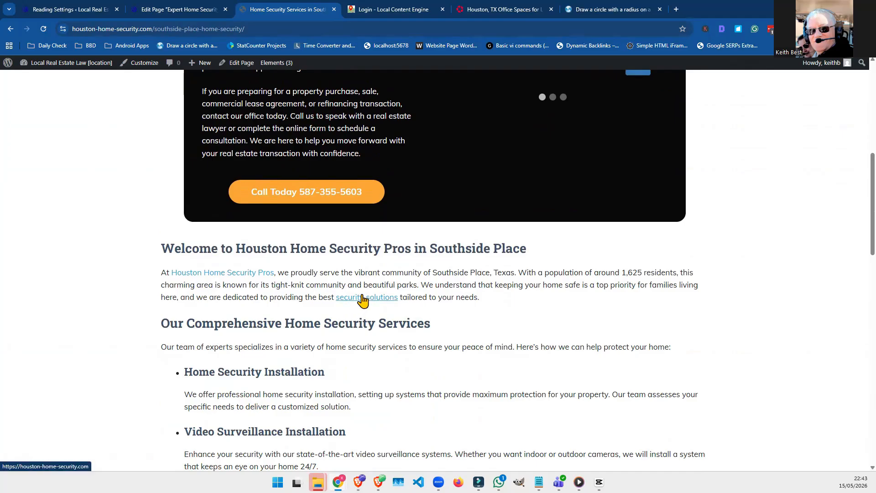
scroll(362, 302, "down", 5)
scroll(363, 301, "down", 6)
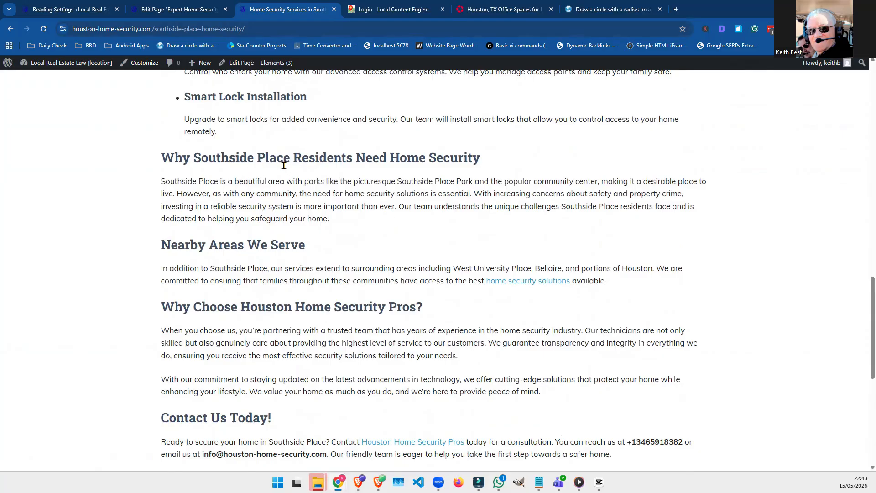
scroll(264, 265, "down", 2)
scroll(283, 231, "down", 2)
scroll(260, 232, "up", 3)
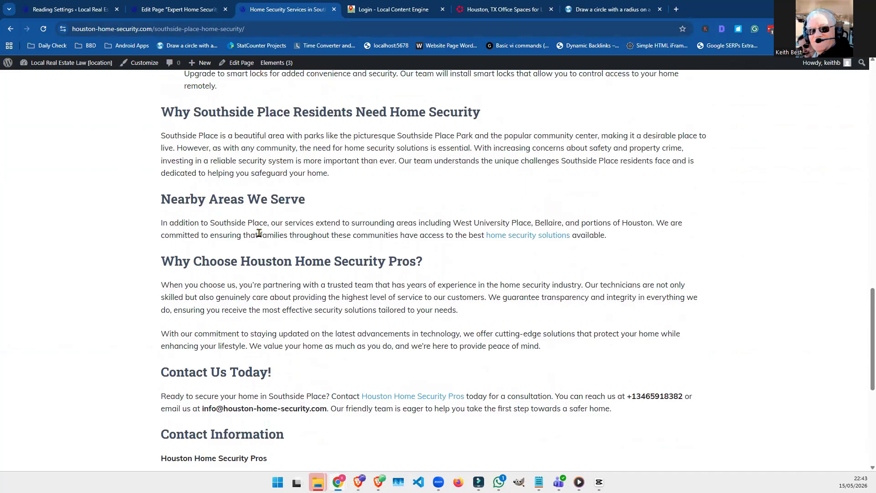
scroll(377, 253, "up", 10)
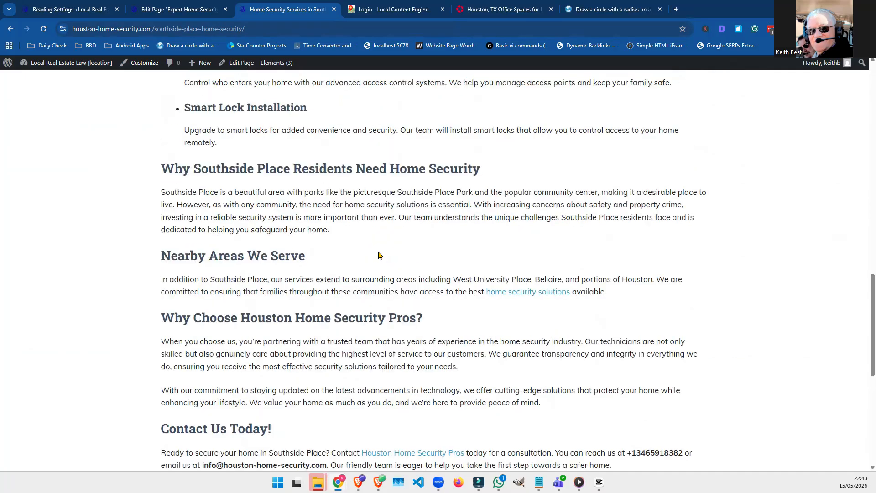
scroll(377, 255, "up", 8)
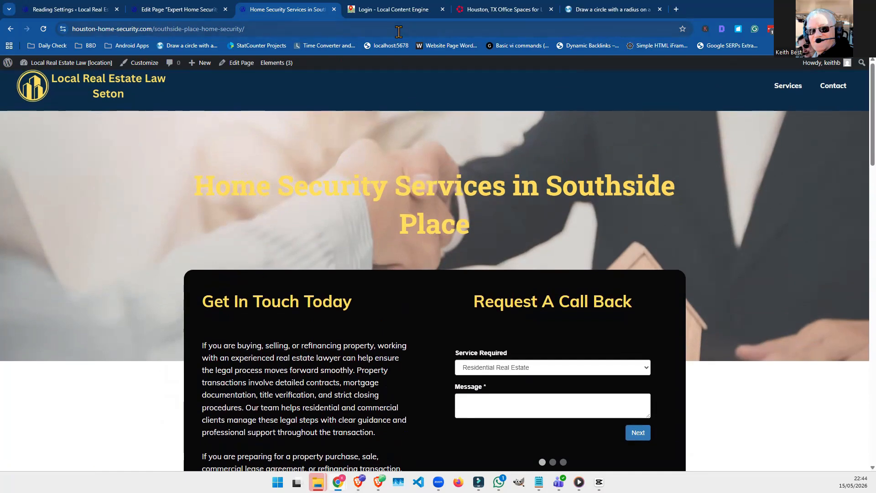
Switch to Local Content Engine and open the PBN Builder for creating backlinks
left_click(383, 11)
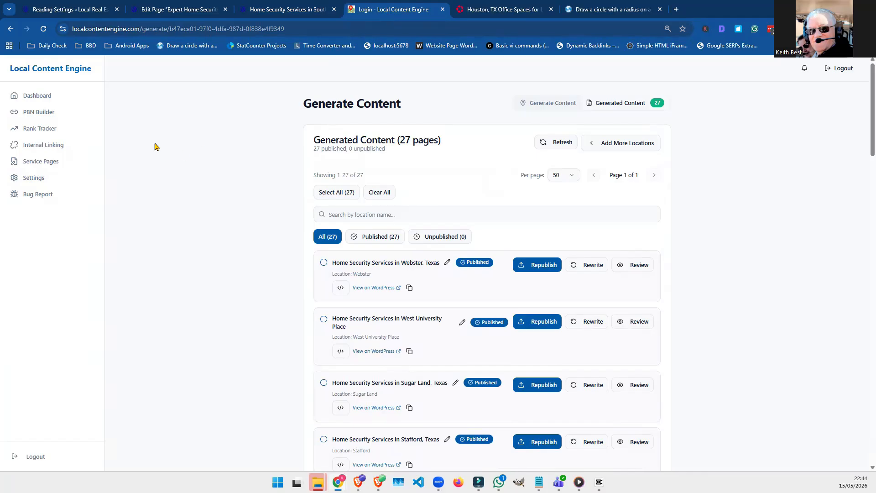
left_click(40, 114)
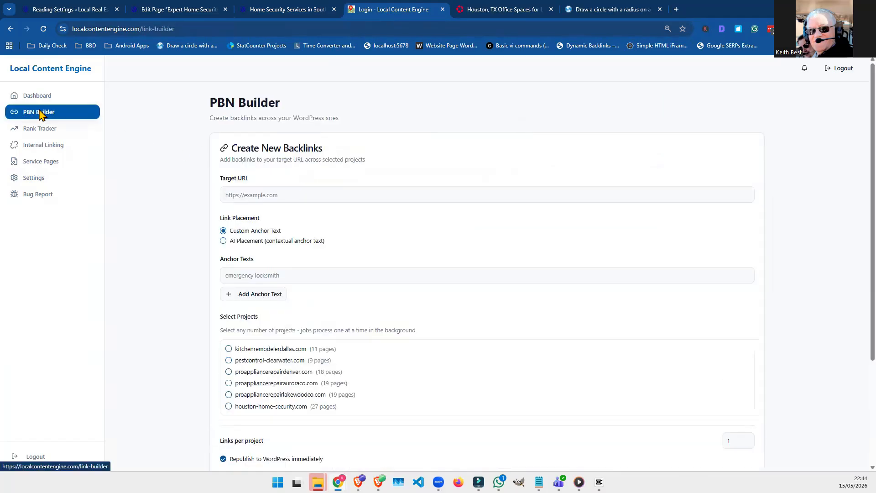